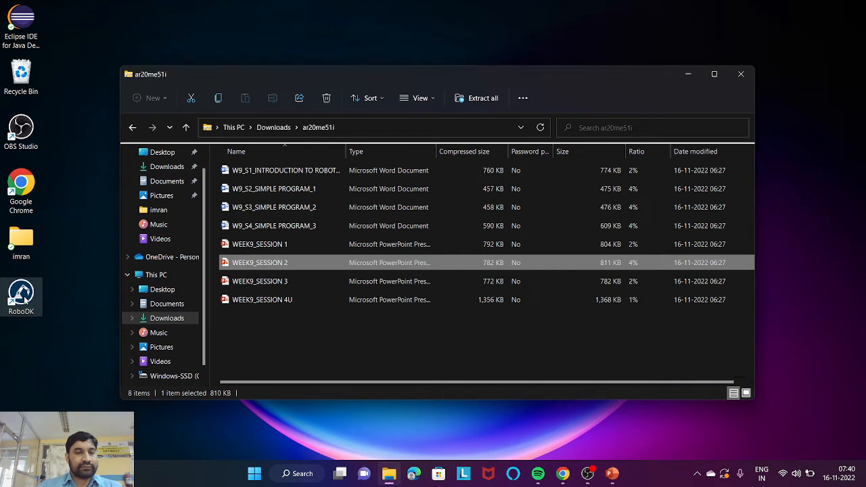
Launch RoboDK and save the new empty station to the Desktop as rectangle
double_click(23, 296)
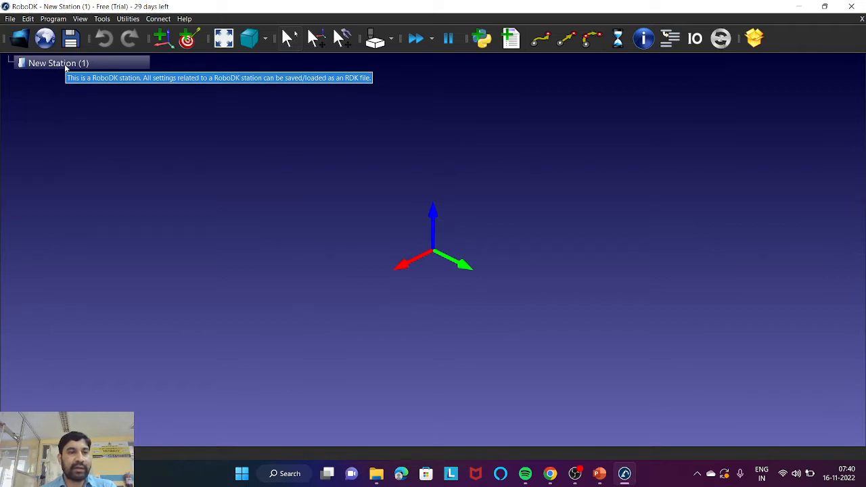
right_click(66, 68)
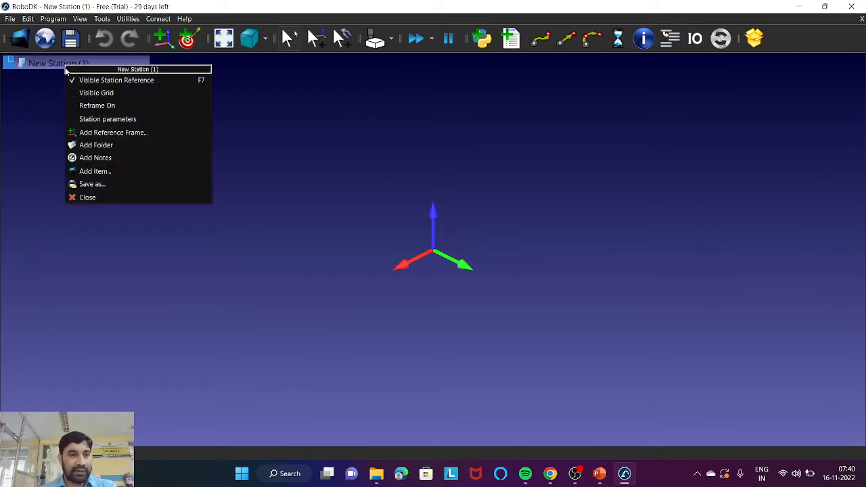
click(96, 185)
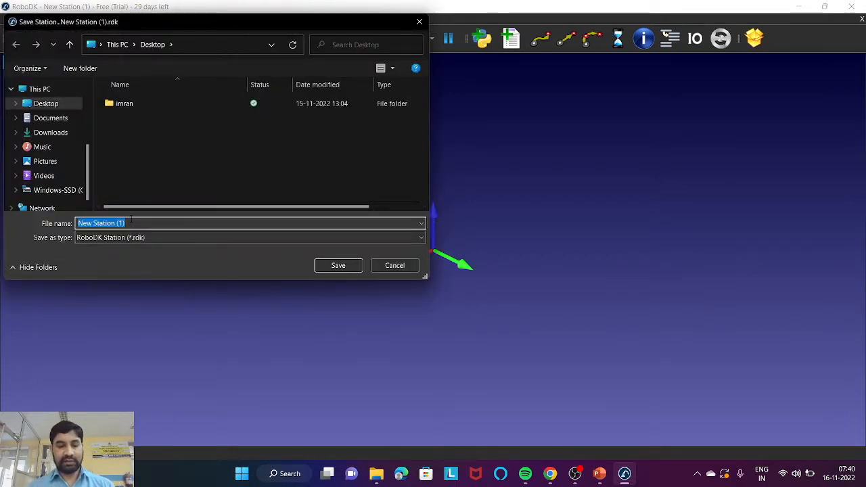
text(re)
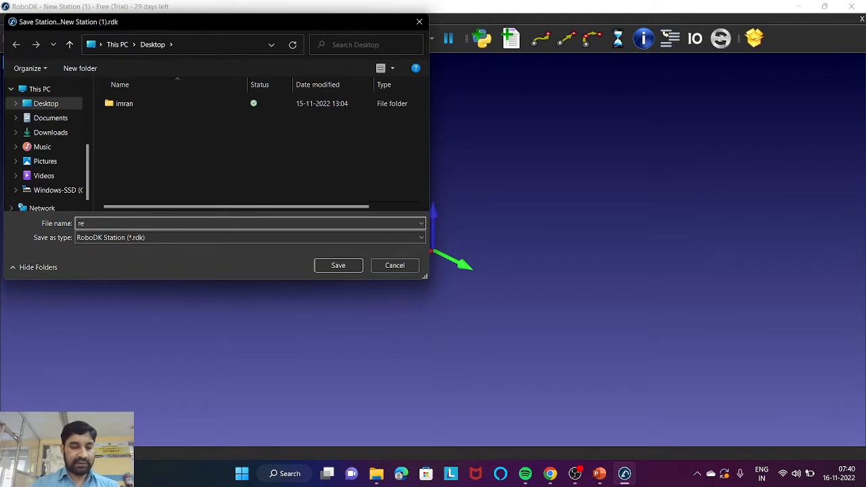
text(cta)
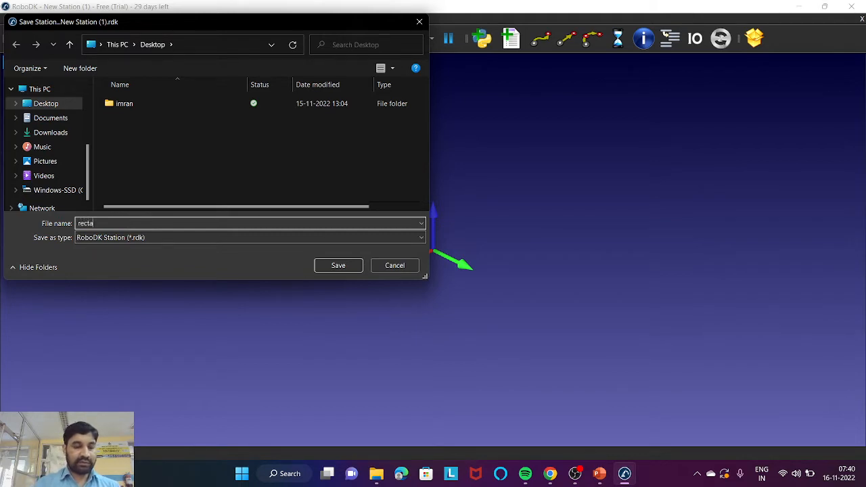
text(ngle)
click(337, 265)
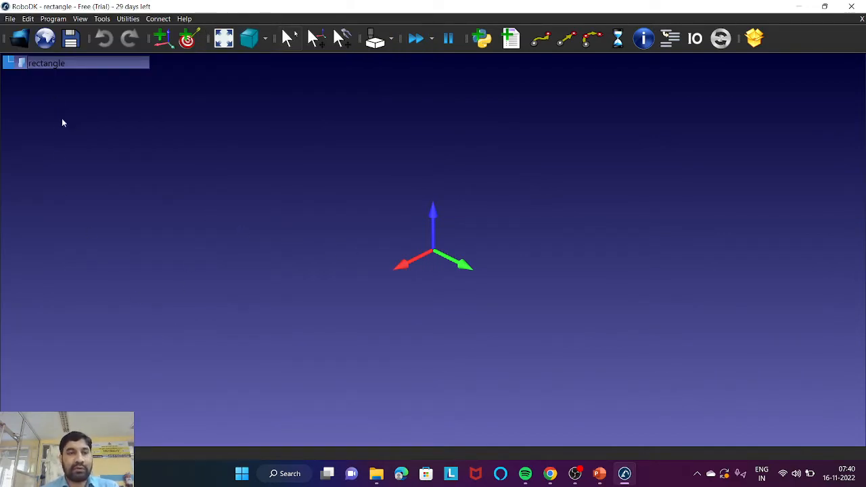
Open the online robot library and filter the robots by the Universal Robots brand
click(45, 40)
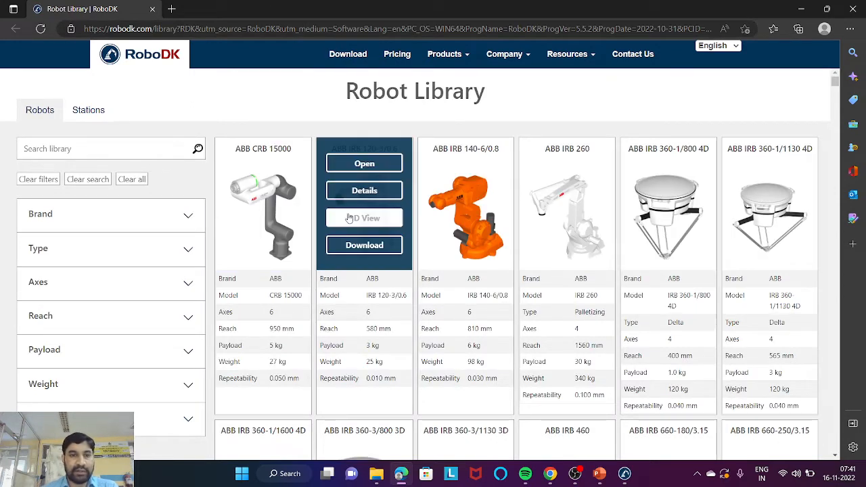
click(189, 224)
scroll(137, 323, down, 3)
scroll(138, 323, down, 5)
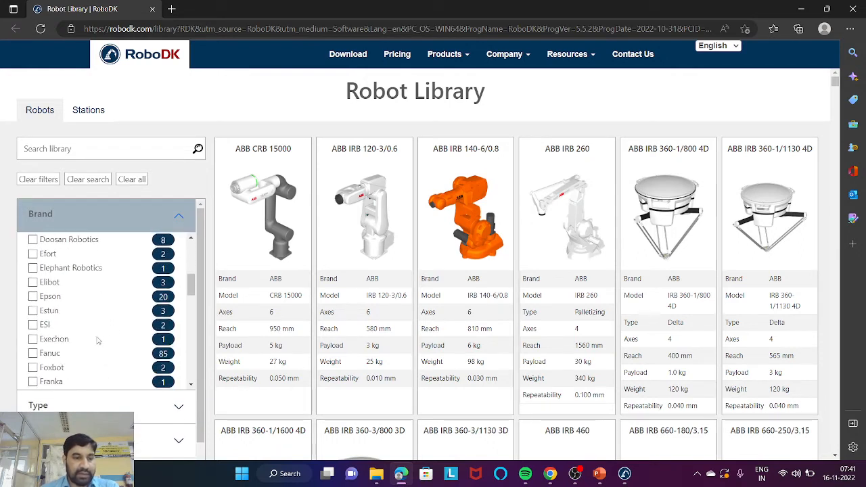
scroll(96, 340, down, 10)
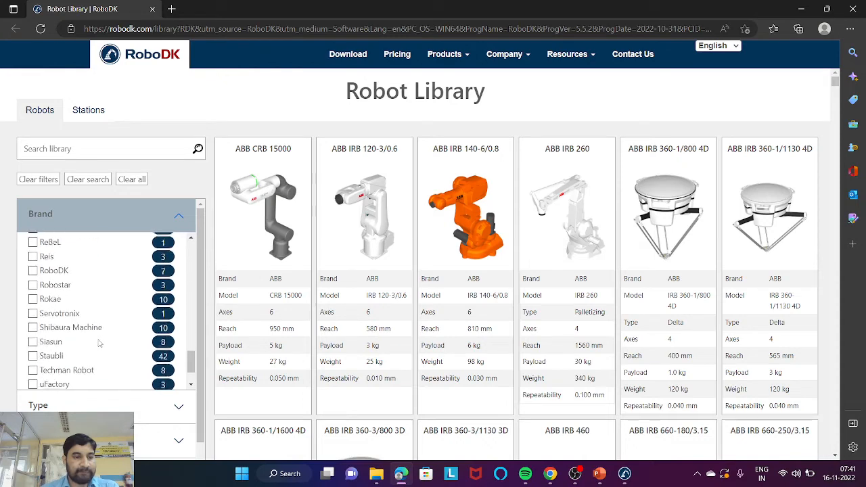
scroll(99, 344, down, 4)
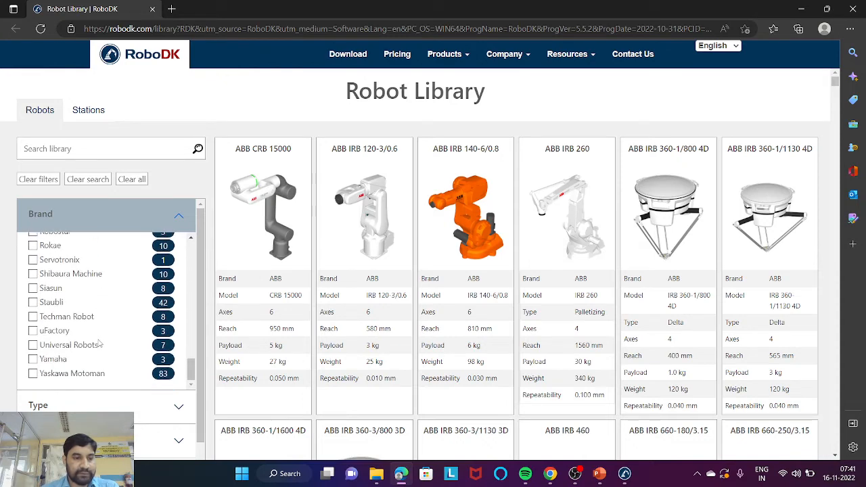
click(54, 350)
Load the UR10e robot from the filtered online library into RoboDK
mouse_move(264, 323)
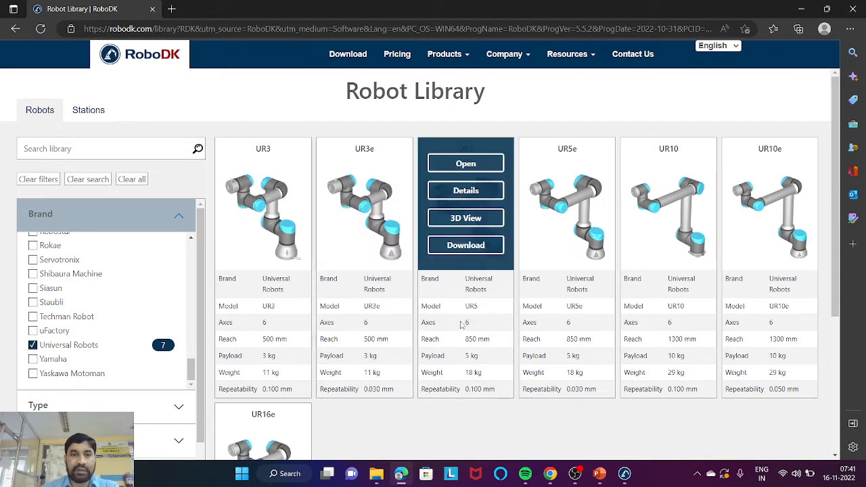
scroll(455, 337, down, 1)
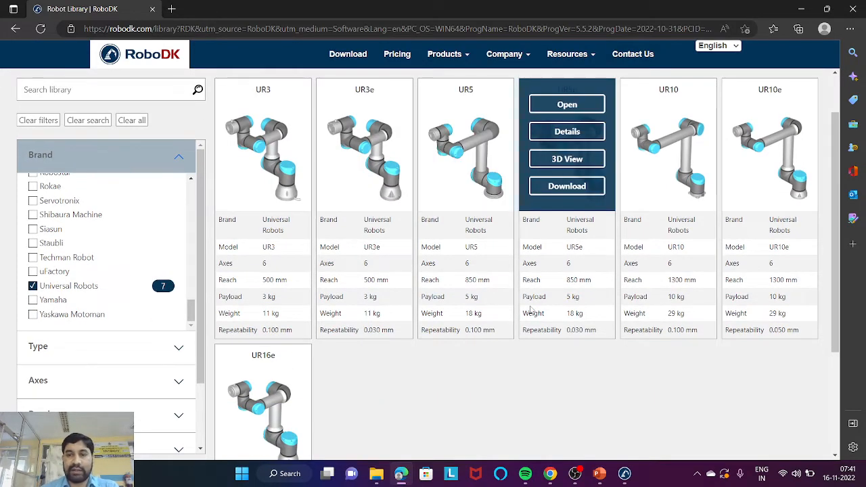
scroll(532, 310, down, 1)
scroll(532, 310, down, 1)
scroll(607, 249, up, 1)
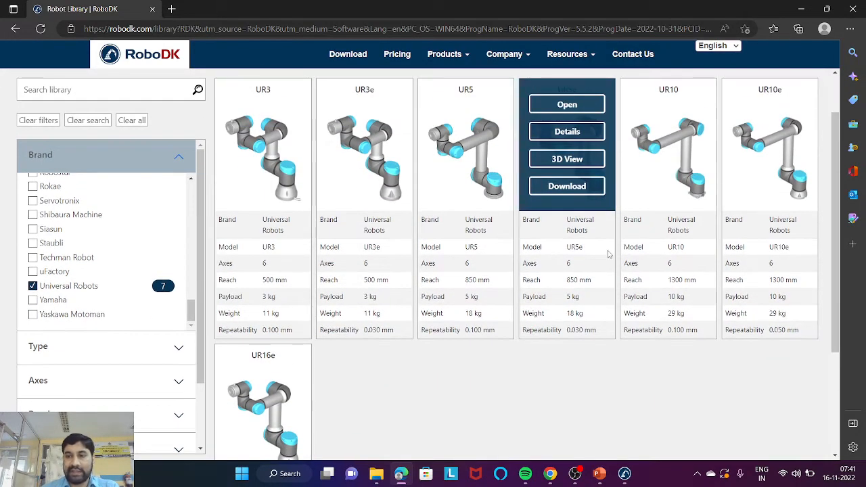
scroll(458, 314, down, 2)
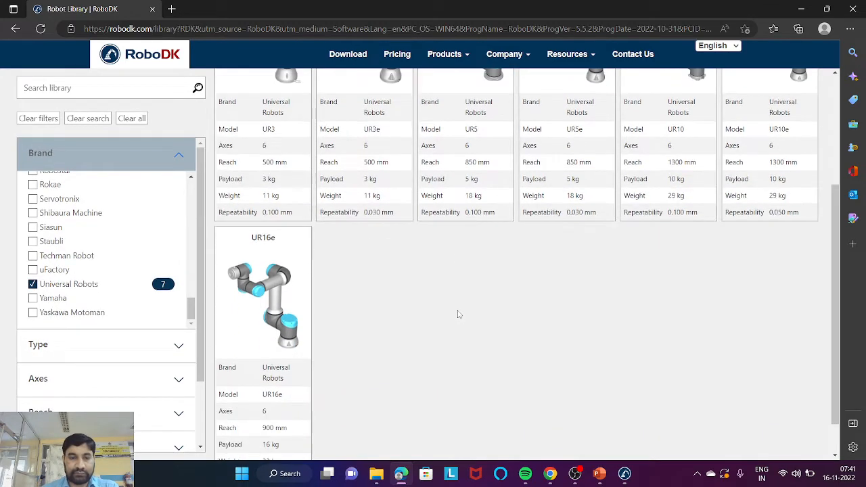
scroll(459, 314, up, 2)
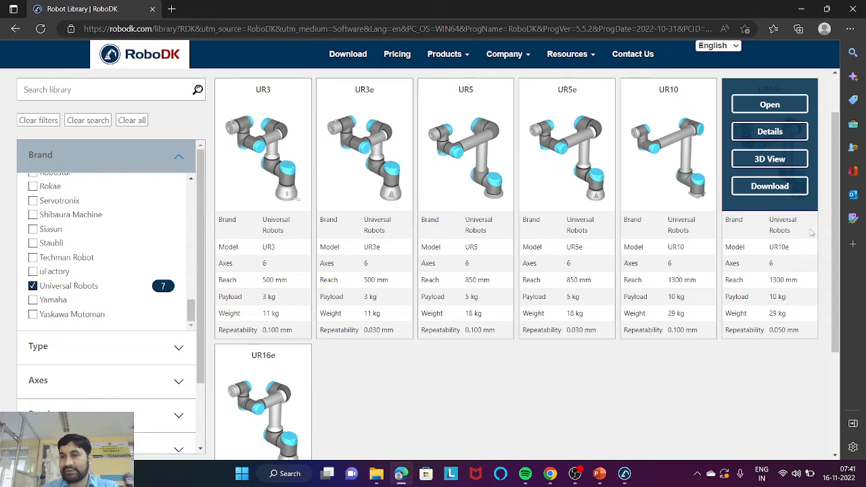
click(770, 107)
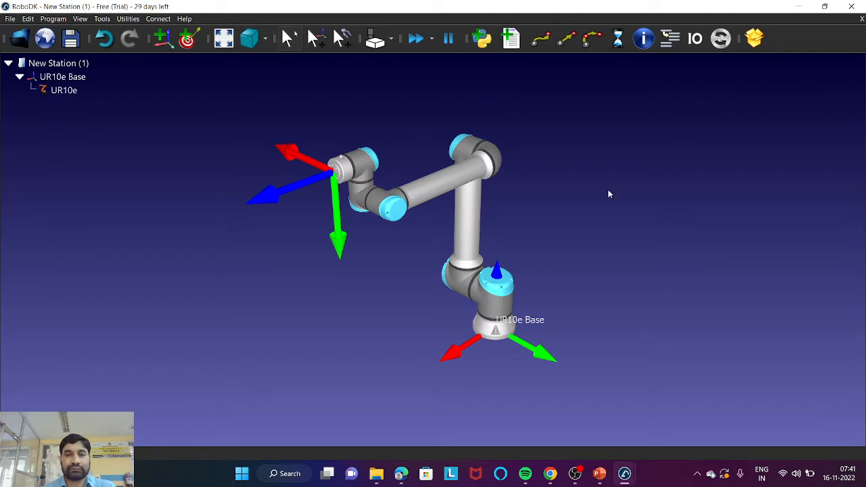
Save the station containing the UR10e to the Desktop as rectangle, replacing the existing file
click(75, 65)
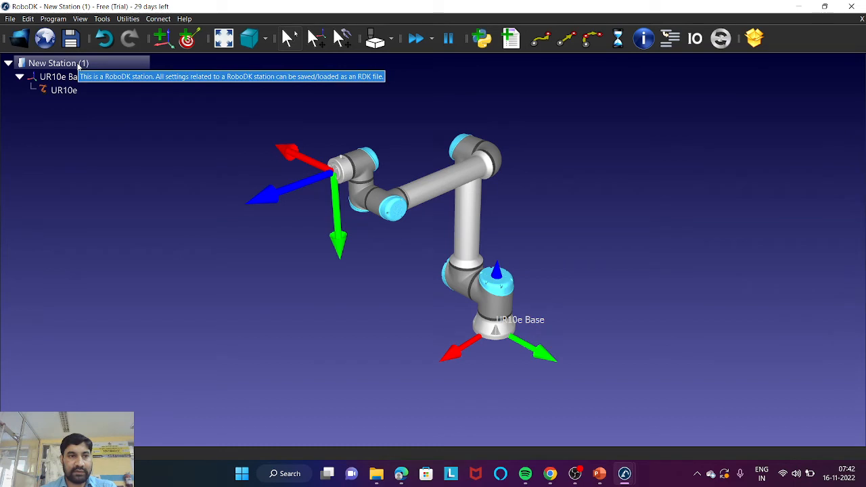
right_click(78, 65)
click(130, 183)
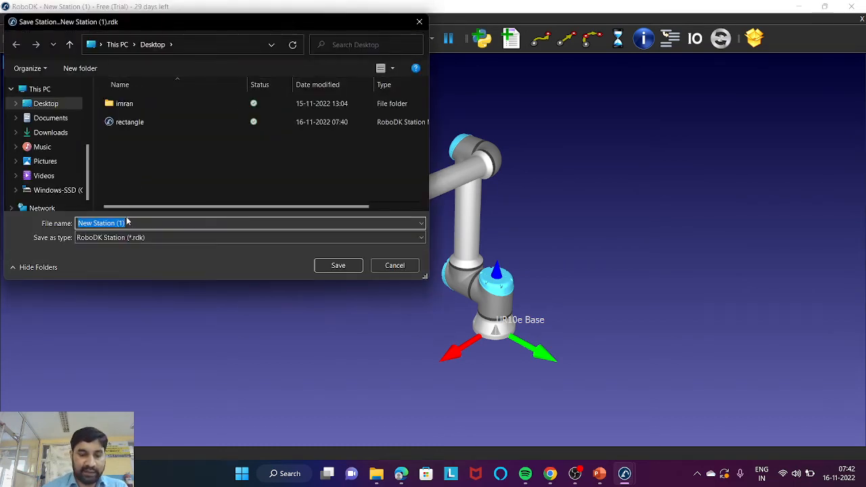
text(rectangle)
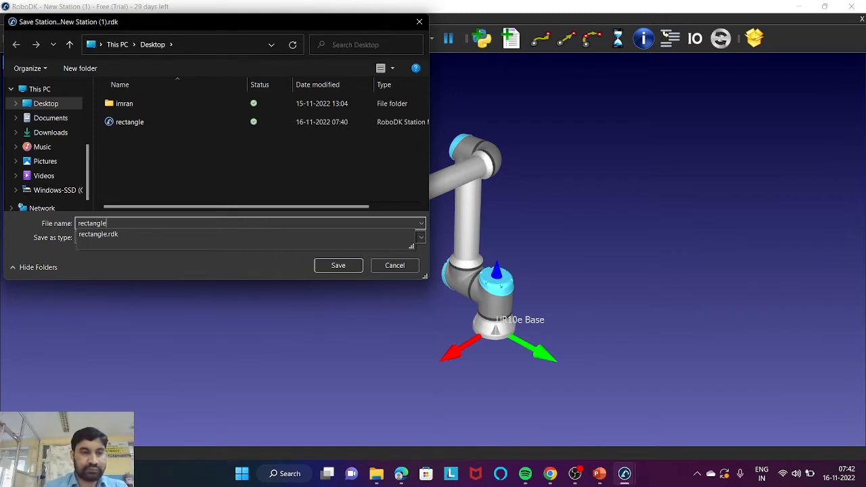
click(343, 266)
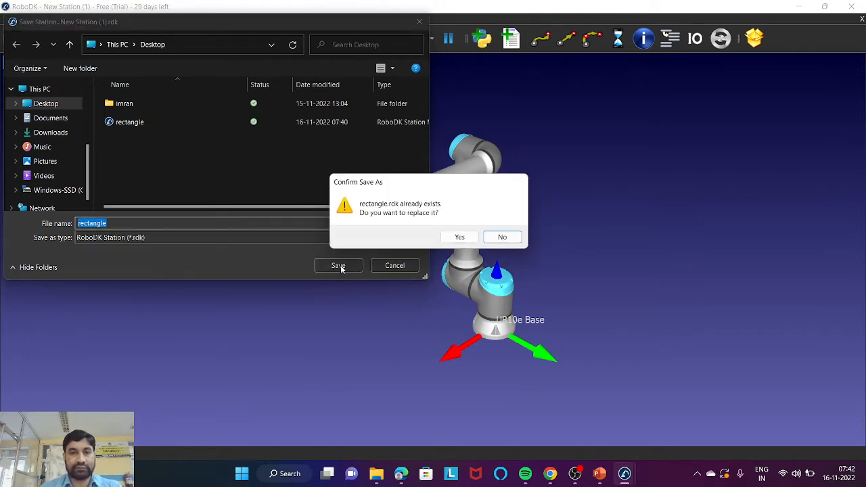
click(459, 239)
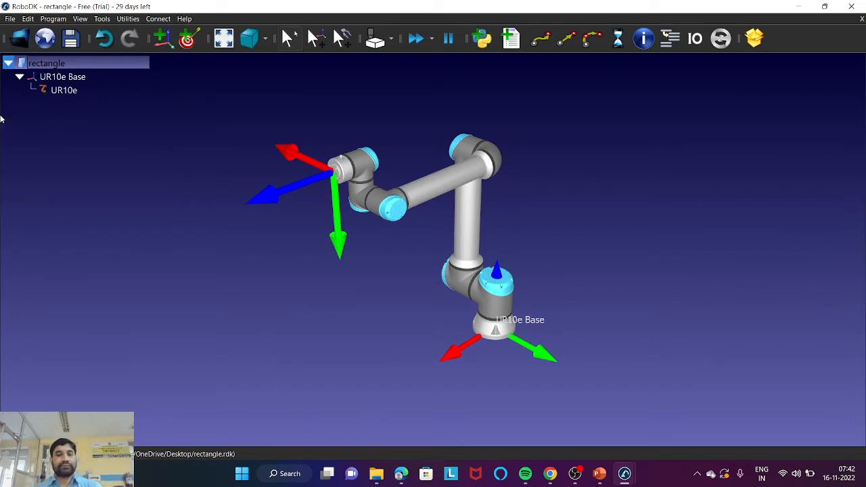
scroll(373, 249, up, 1)
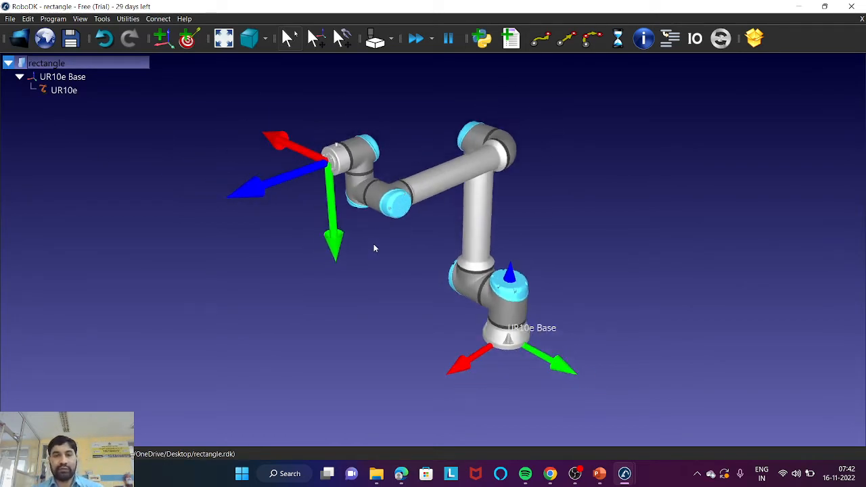
scroll(374, 247, up, 1)
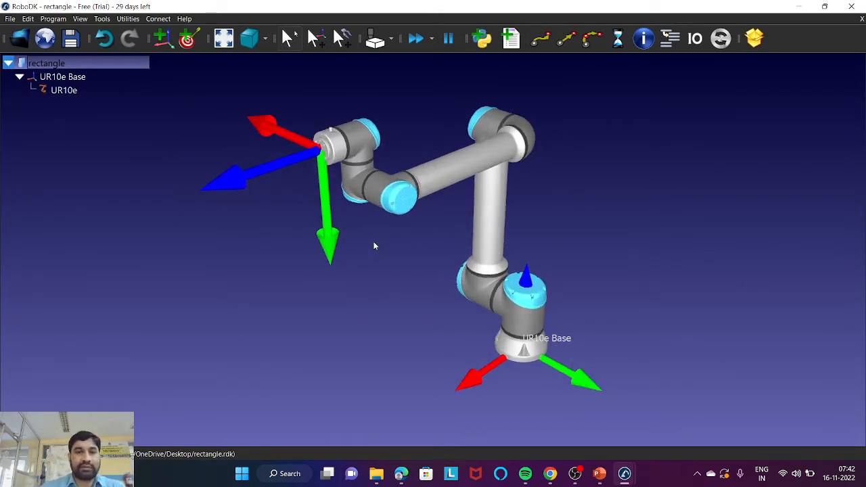
scroll(374, 248, down, 2)
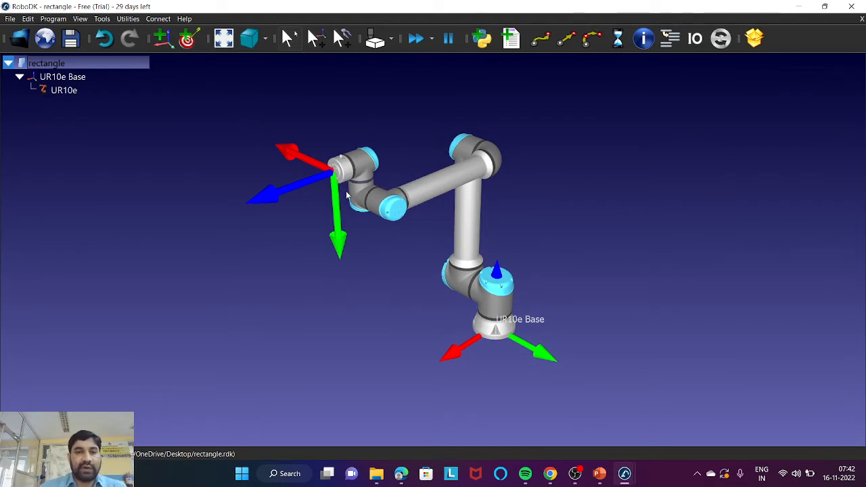
Start opening a file for the station and go to the Library Samples-Local folder
click(10, 18)
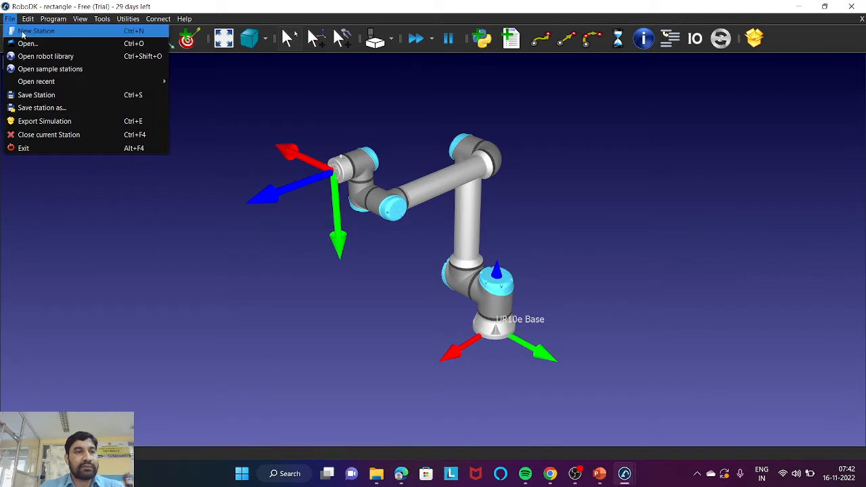
click(38, 43)
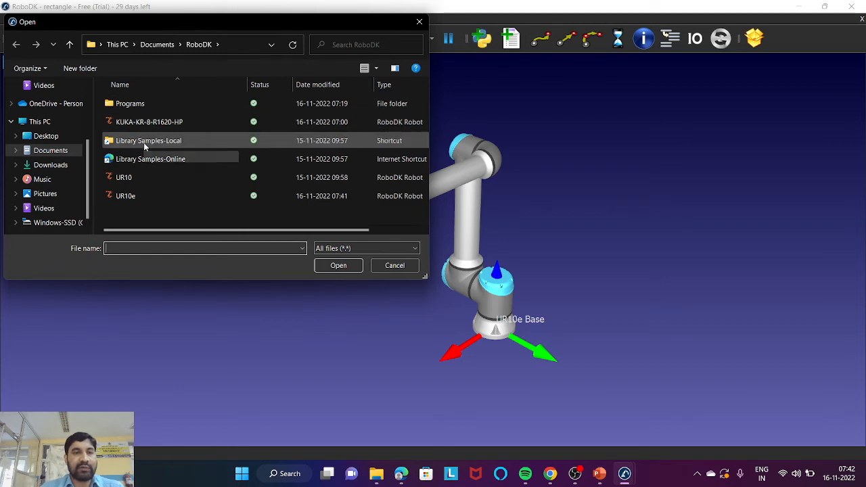
click(144, 142)
double_click(143, 142)
Find the paint_gun tool in the local sample library and load it into the station
scroll(172, 169, down, 10)
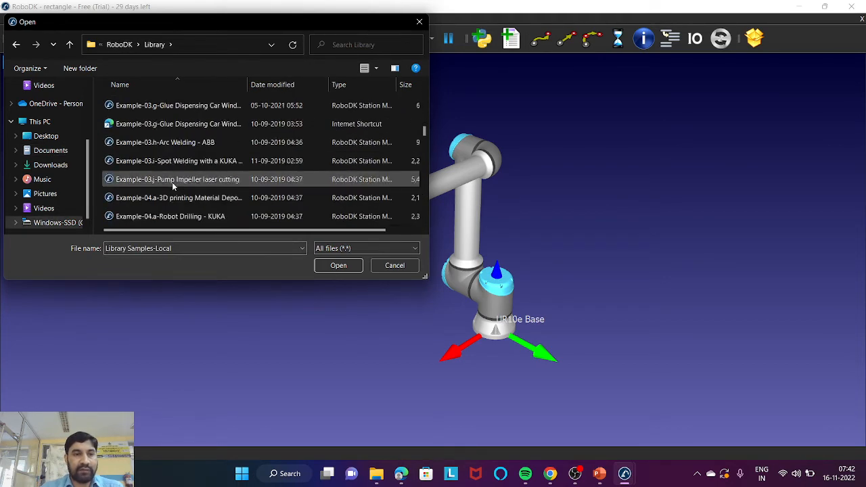
scroll(172, 181, down, 10)
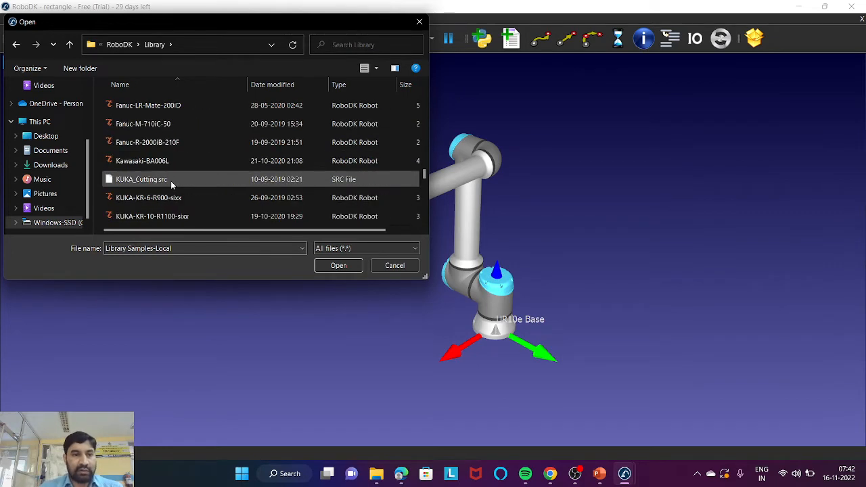
scroll(173, 180, down, 1)
scroll(175, 179, down, 1)
scroll(174, 178, down, 5)
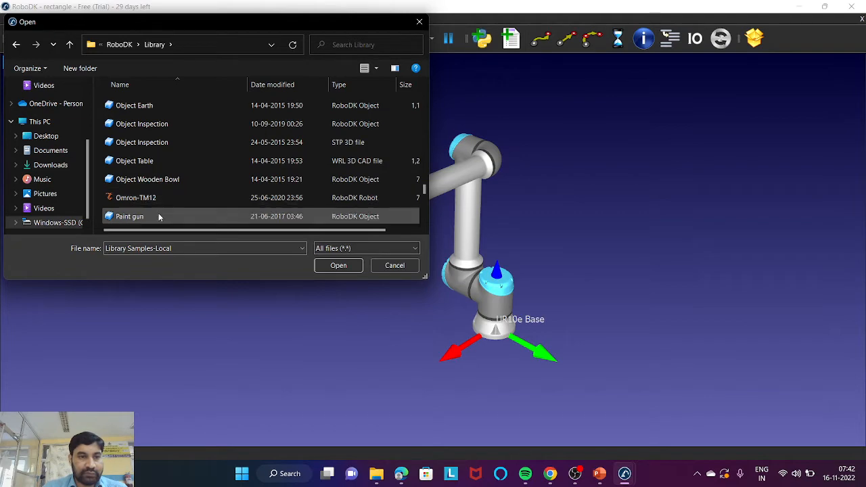
scroll(159, 216, down, 1)
scroll(157, 214, down, 2)
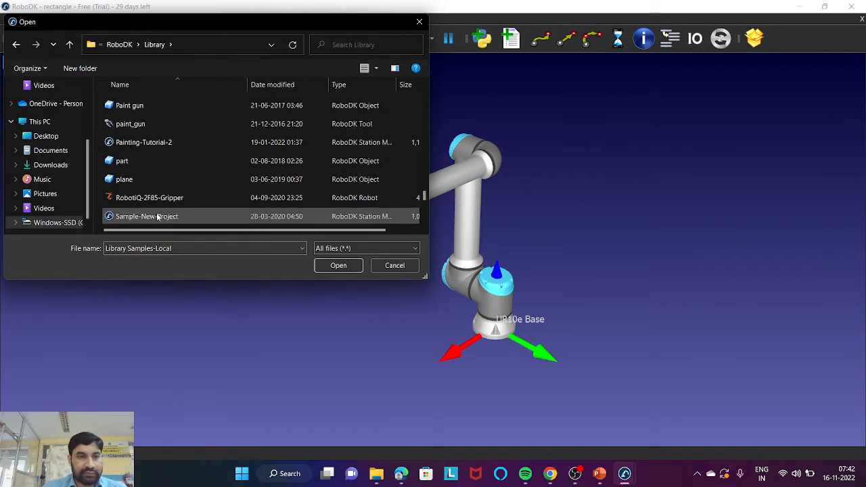
scroll(157, 216, down, 3)
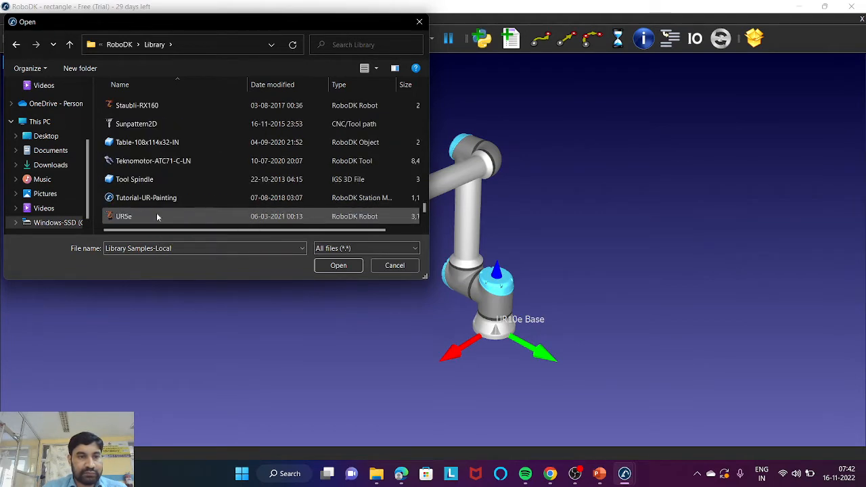
scroll(157, 216, down, 1)
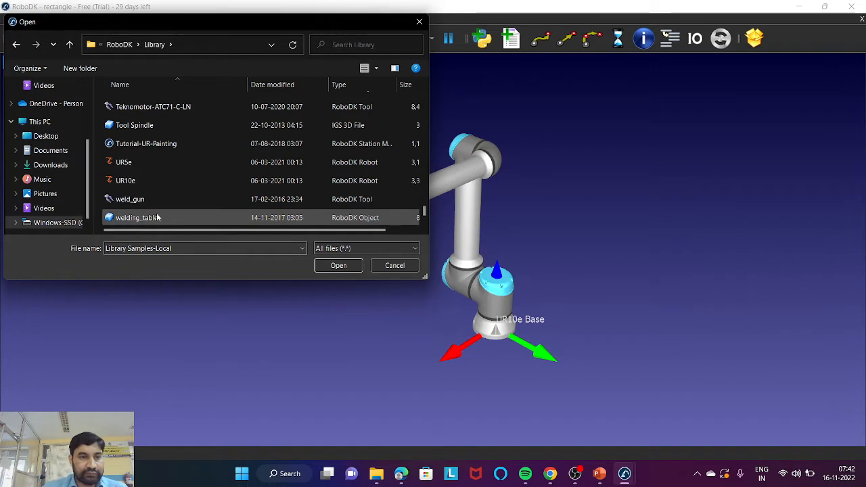
scroll(147, 177, up, 2)
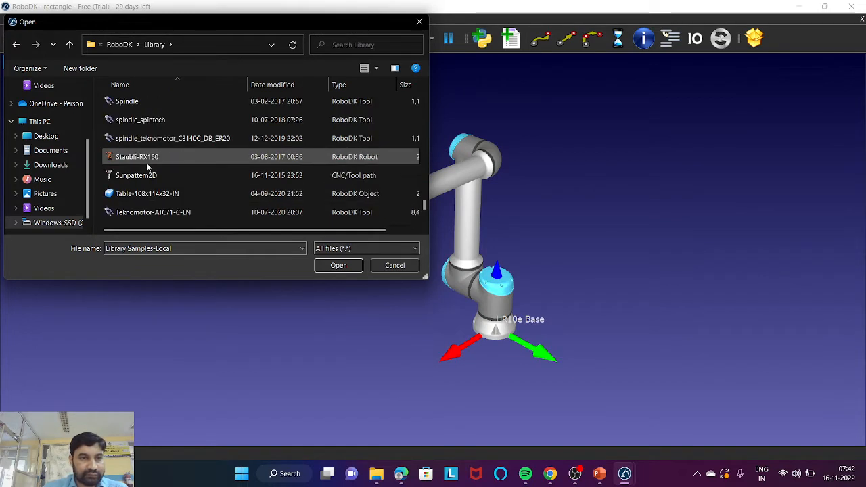
scroll(146, 163, up, 1)
scroll(146, 162, up, 1)
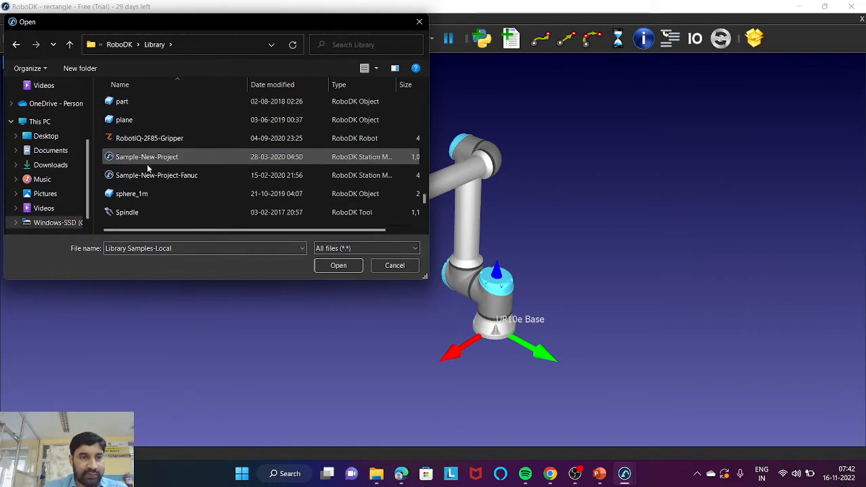
scroll(149, 176, up, 1)
scroll(149, 176, up, 1)
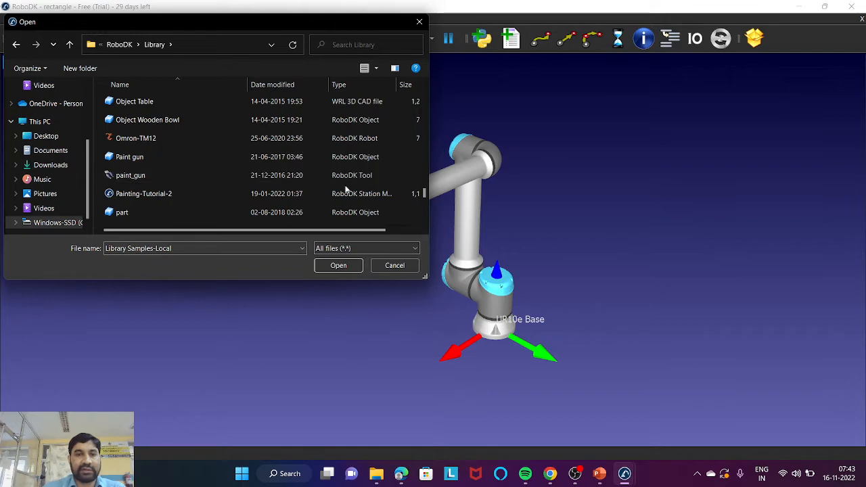
click(179, 178)
click(339, 265)
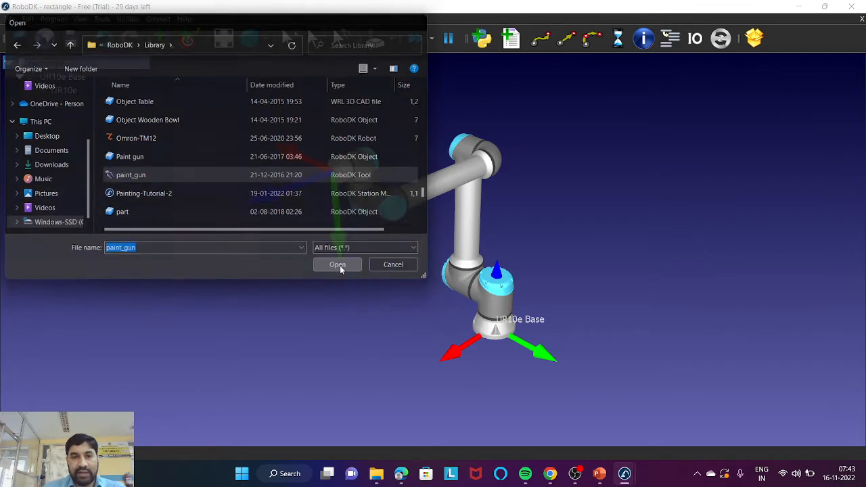
Examine how the paint gun is mounted on the UR10e flange, along with its coordinate frames
scroll(398, 201, up, 3)
scroll(398, 200, up, 2)
scroll(398, 197, down, 2)
scroll(399, 190, down, 1)
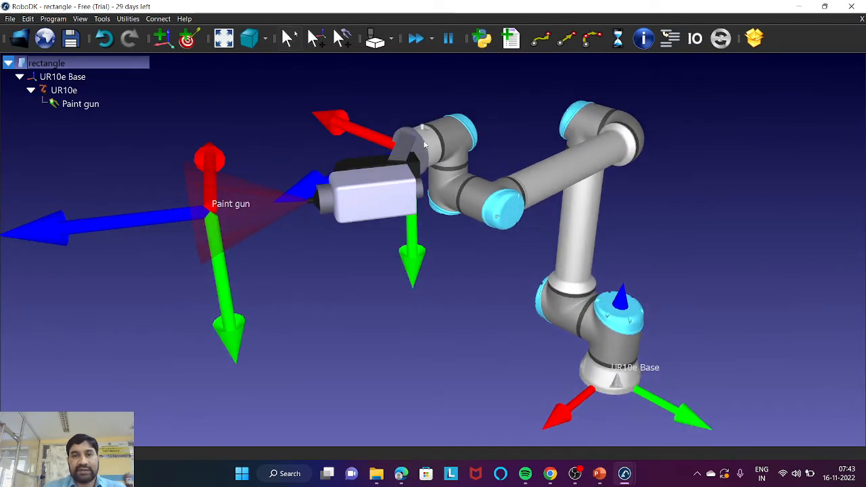
scroll(419, 143, up, 4)
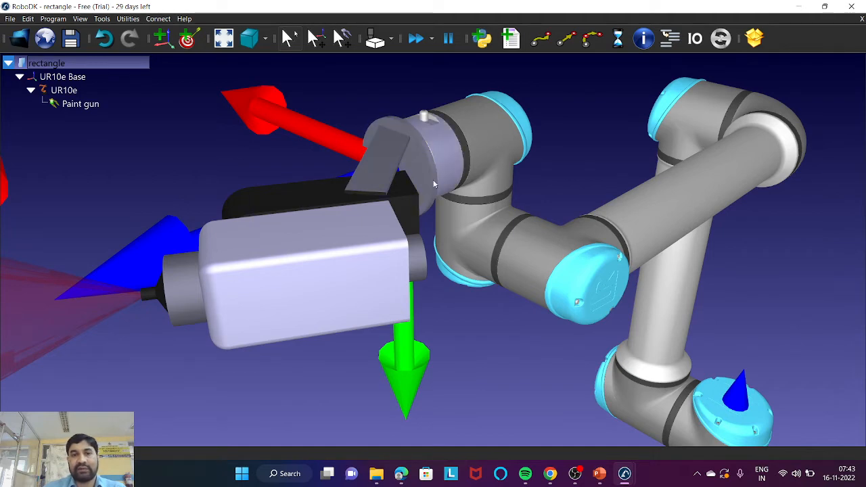
scroll(390, 205, down, 6)
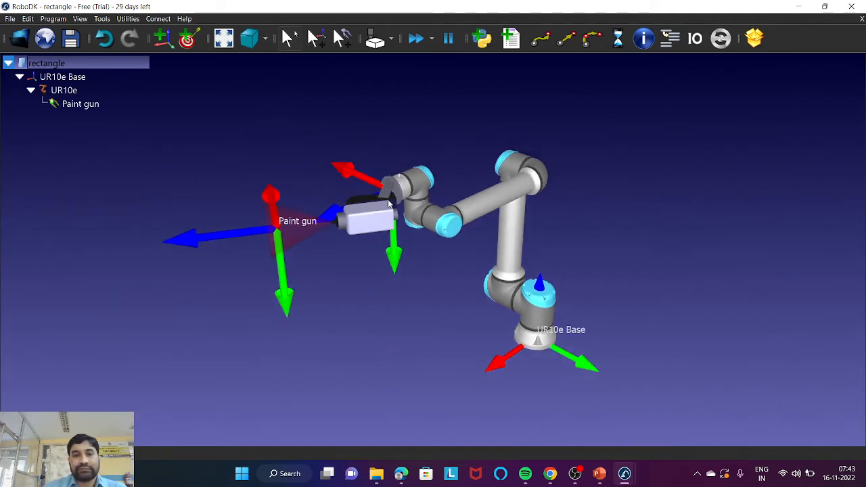
scroll(341, 232, up, 8)
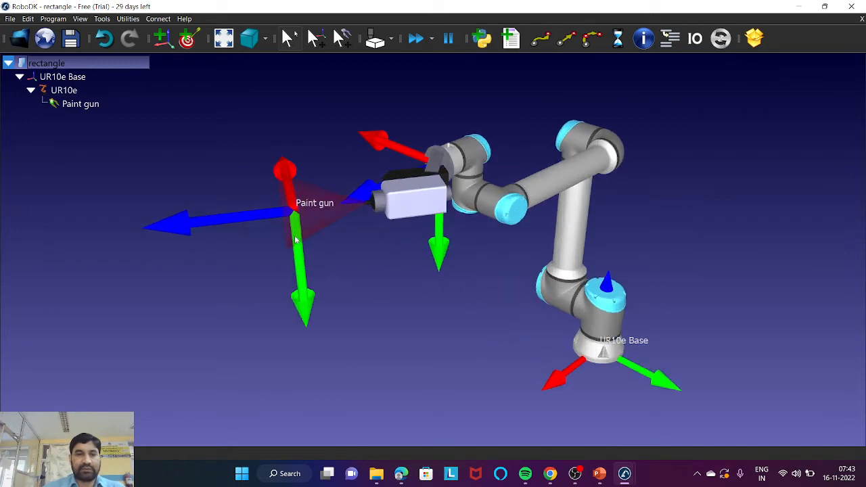
scroll(295, 235, down, 4)
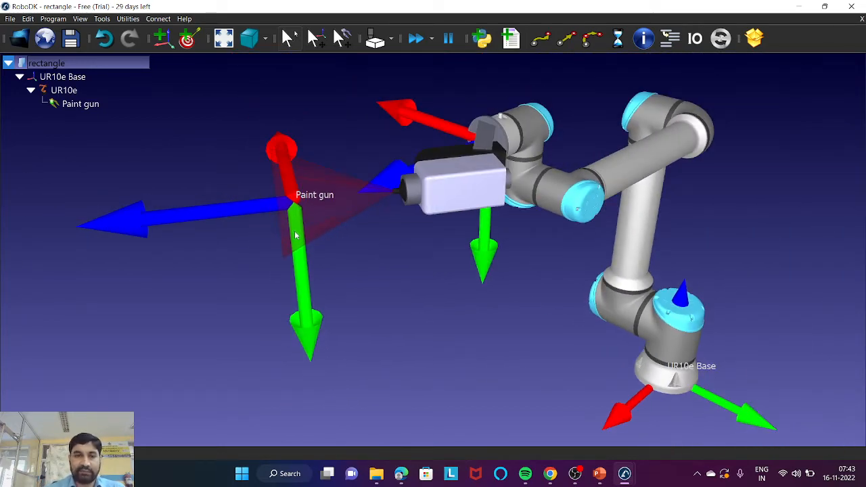
Shrink the displayed reference frame arrows in the 3D view by seven size decrements
key(minus)
key(minus)
key(minus)
key(minus)
key(minus)
key(minus)
key(minus)
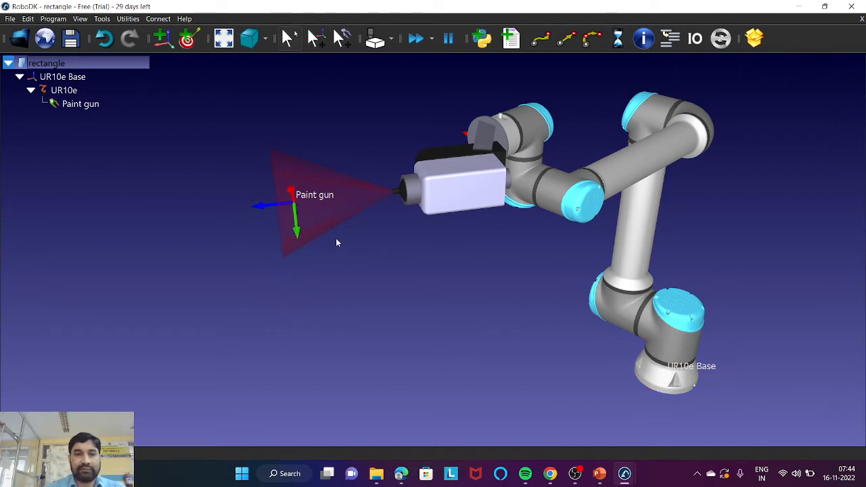
Examine the paint gun's tool centre point and spray cone from the side and the front, close up and from afar
scroll(336, 241, up, 3)
mouse_move(346, 254)
right_down()
mouse_move(397, 265)
mouse_move(360, 264)
right_up()
scroll(326, 273, down, 6)
scroll(327, 272, up, 3)
scroll(327, 273, down, 1)
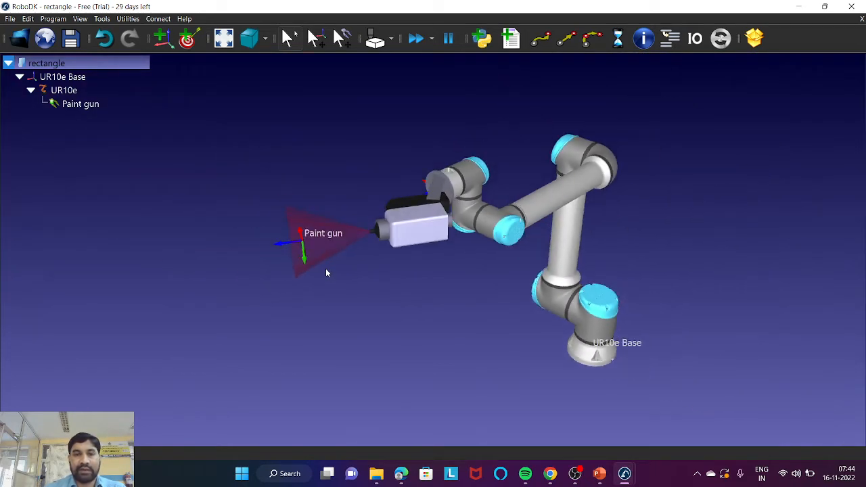
mouse_move(354, 287)
right_down()
mouse_move(494, 254)
mouse_move(323, 287)
mouse_move(458, 255)
mouse_move(447, 266)
mouse_move(395, 273)
mouse_move(418, 266)
right_up()
scroll(418, 257, up, 5)
scroll(423, 194, down, 2)
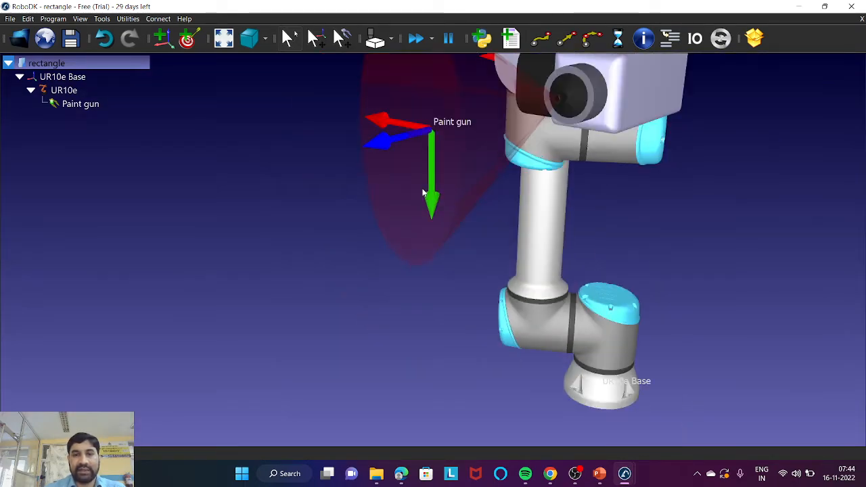
scroll(425, 179, down, 2)
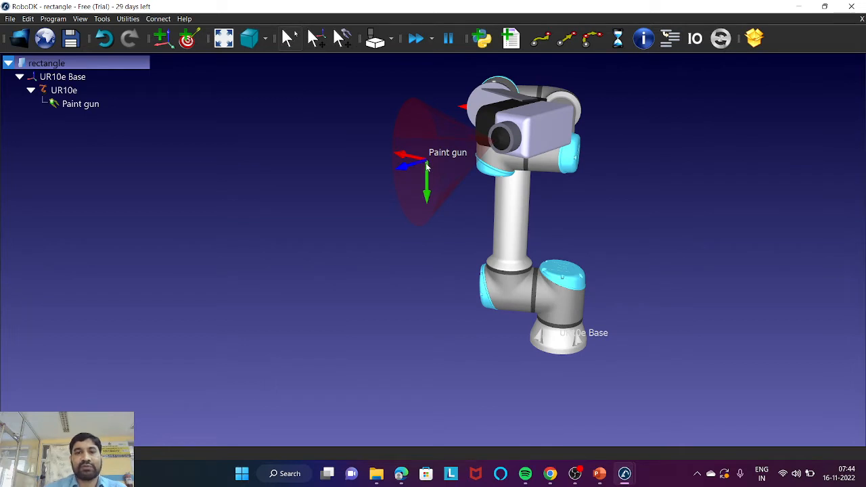
scroll(427, 167, up, 2)
scroll(428, 170, down, 4)
scroll(430, 174, up, 2)
scroll(429, 174, up, 2)
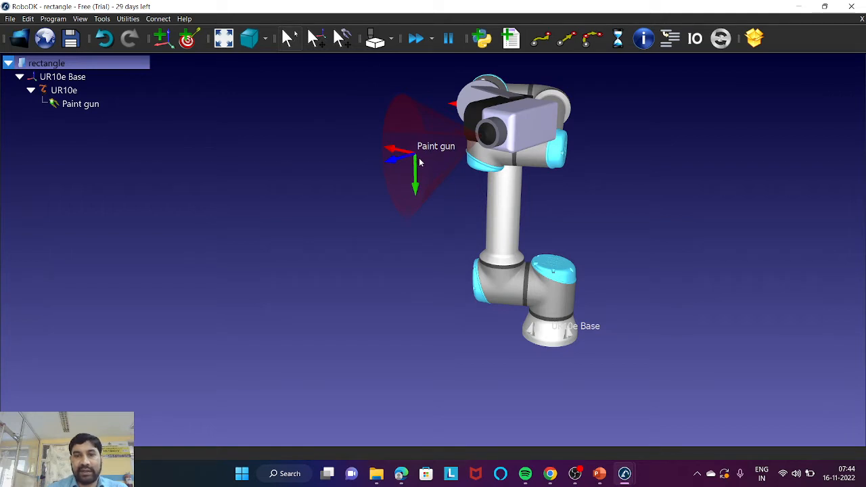
scroll(418, 163, up, 2)
scroll(418, 164, down, 2)
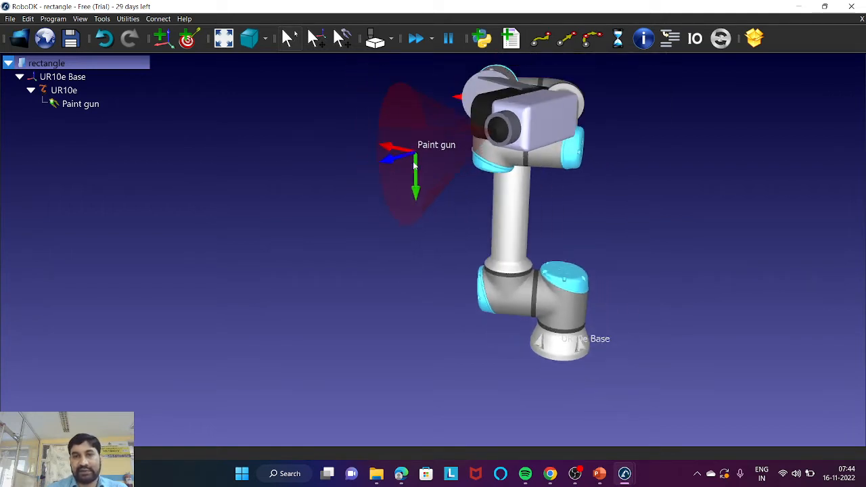
scroll(418, 161, up, 3)
scroll(423, 154, down, 3)
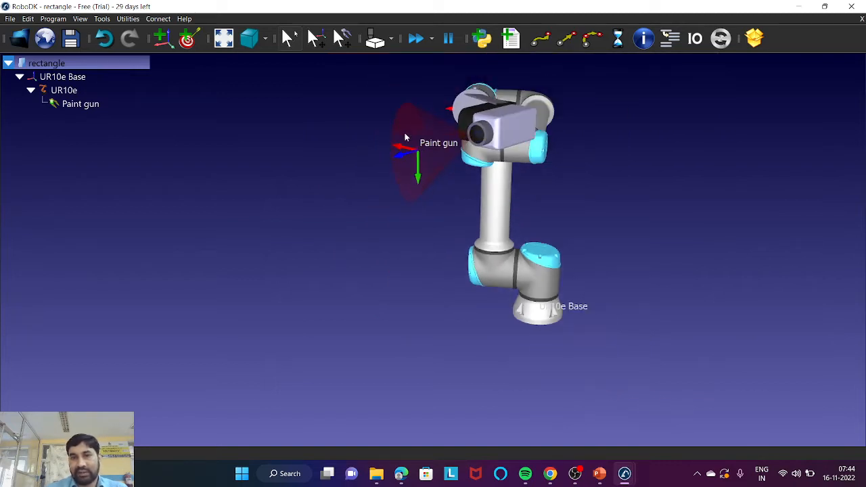
scroll(433, 159, up, 1)
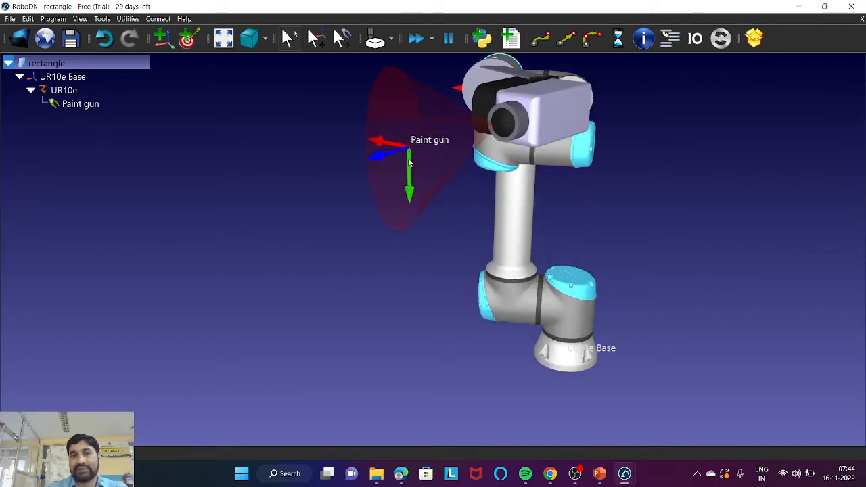
scroll(412, 152, up, 2)
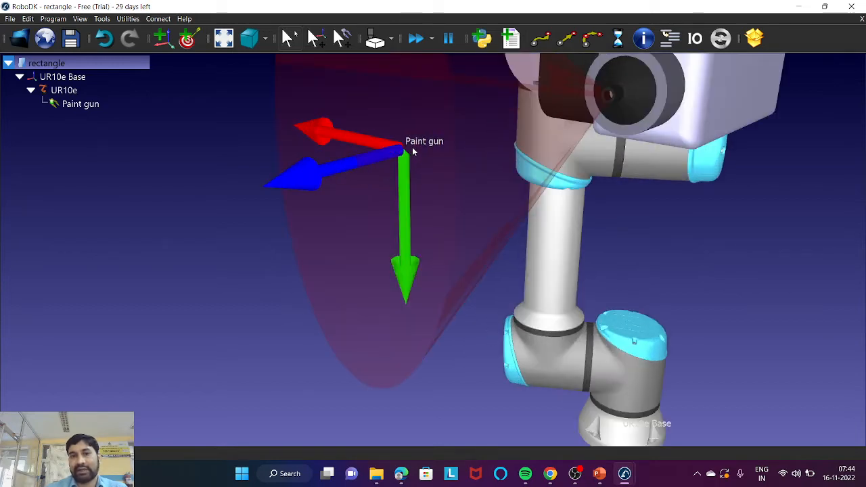
scroll(420, 156, down, 3)
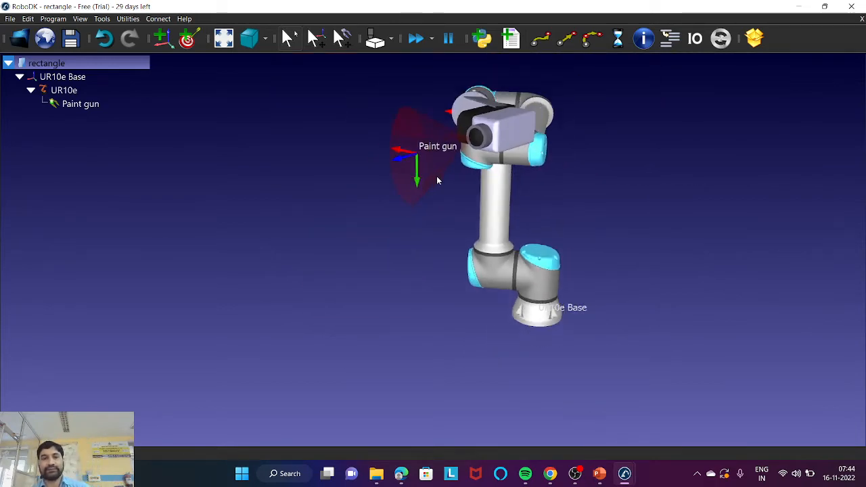
scroll(440, 187, down, 1)
scroll(453, 196, up, 3)
scroll(460, 200, down, 4)
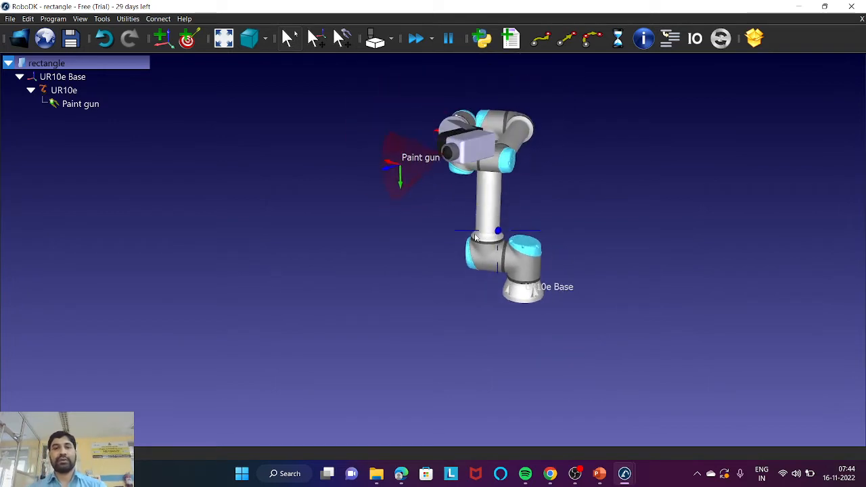
scroll(321, 133, up, 3)
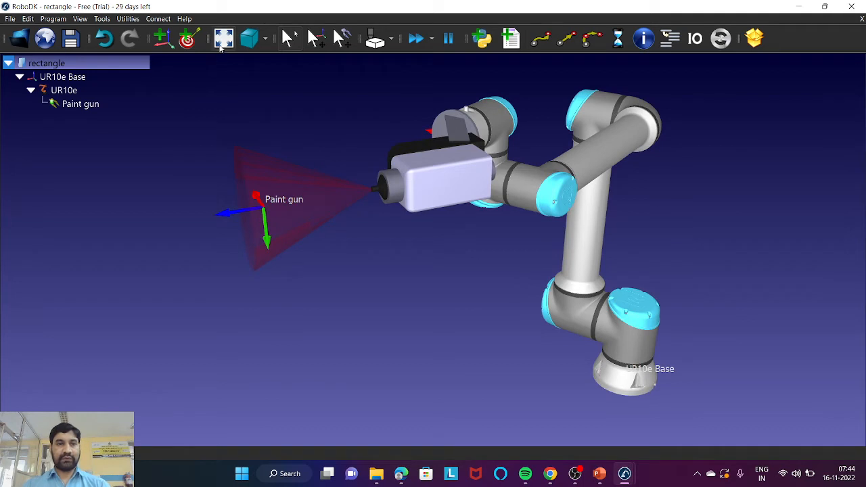
scroll(230, 95, down, 3)
scroll(291, 135, up, 2)
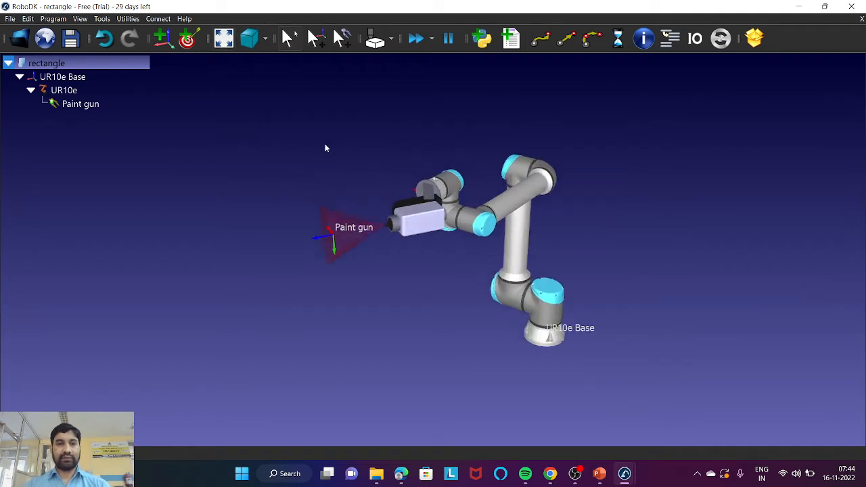
Add a target at the robot's current position and rename it home
click(188, 46)
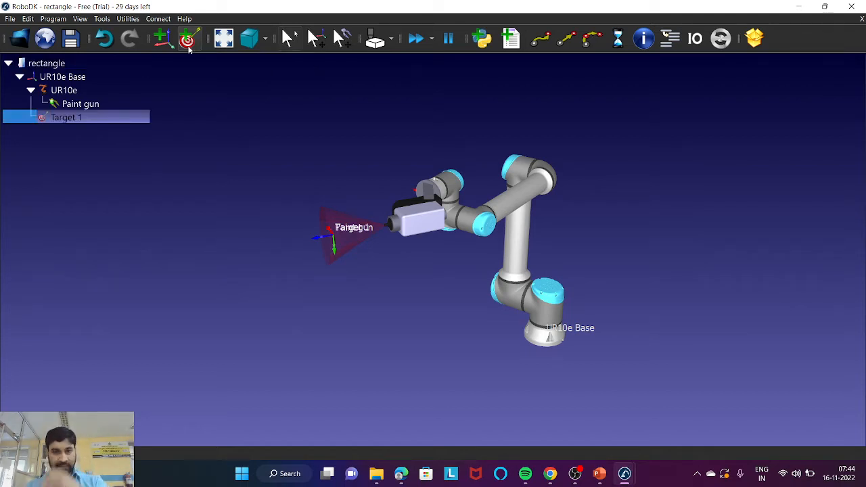
right_click(74, 118)
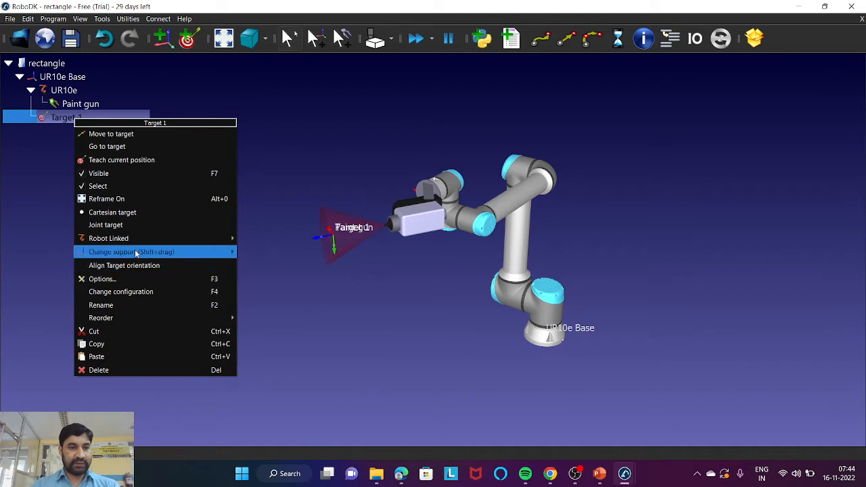
mouse_move(136, 240)
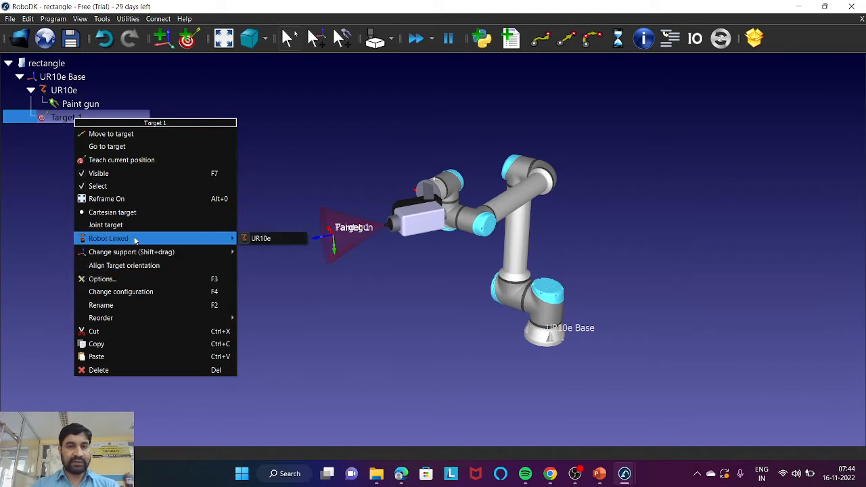
click(201, 306)
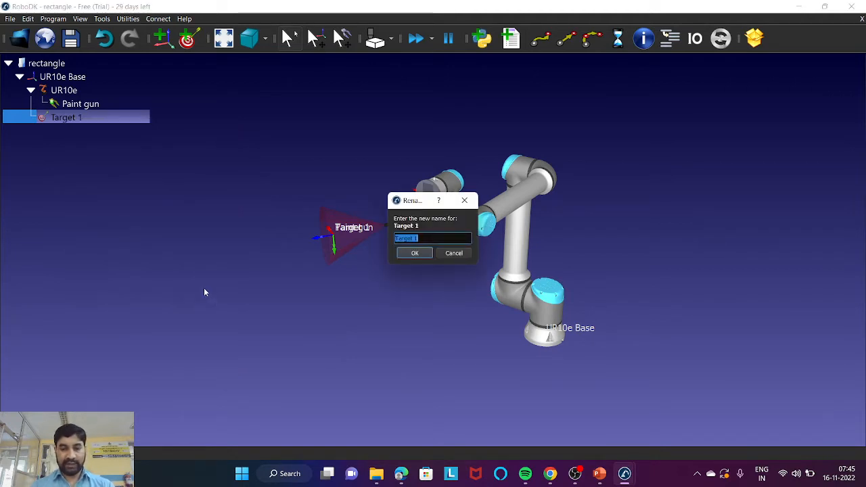
text(home)
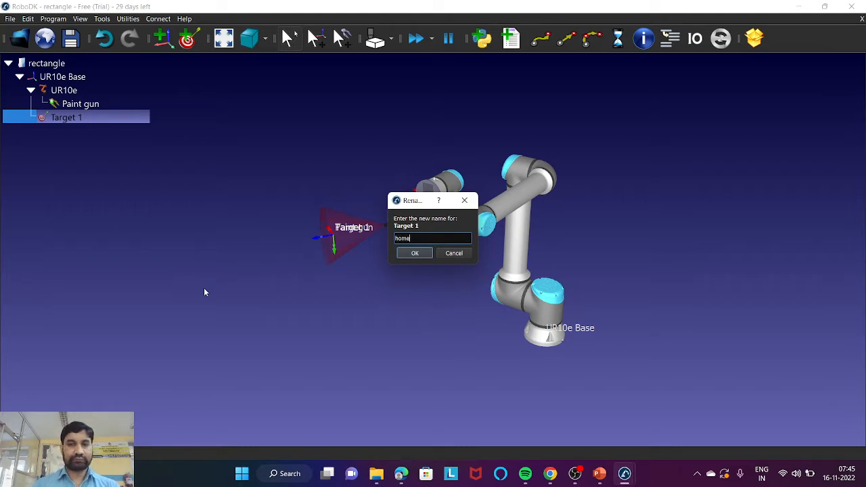
click(408, 254)
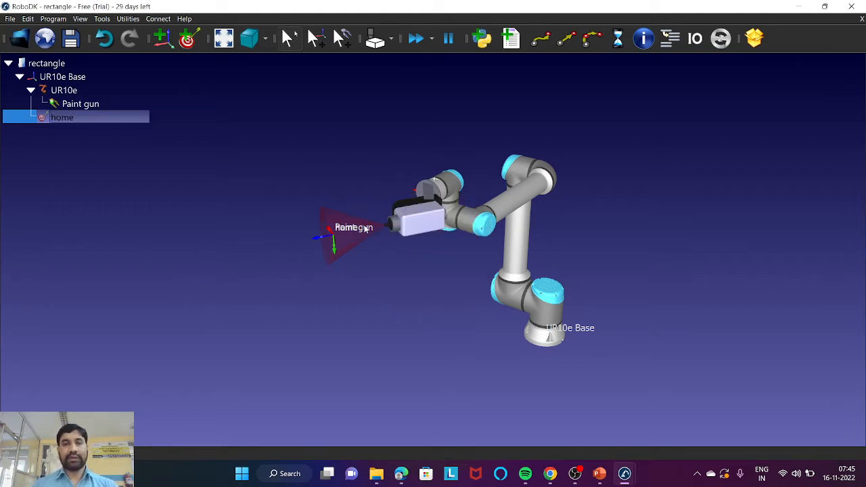
scroll(444, 238, up, 2)
scroll(444, 241, down, 2)
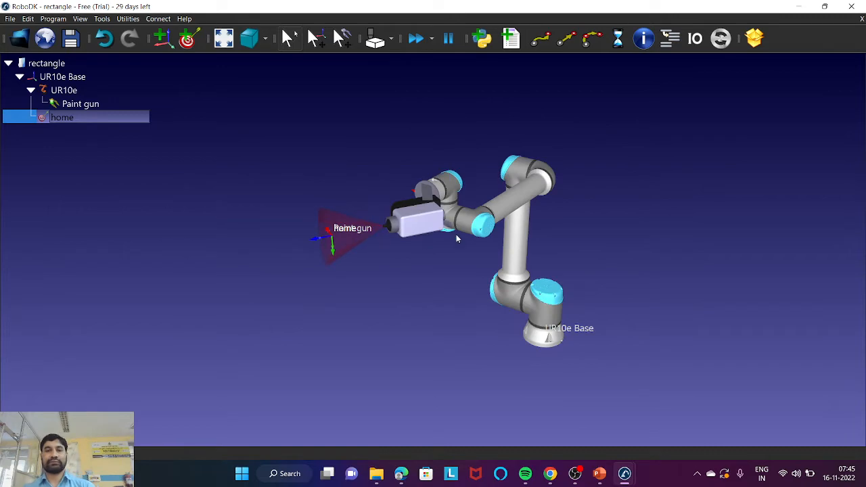
scroll(457, 237, up, 3)
scroll(402, 226, up, 2)
scroll(391, 199, down, 5)
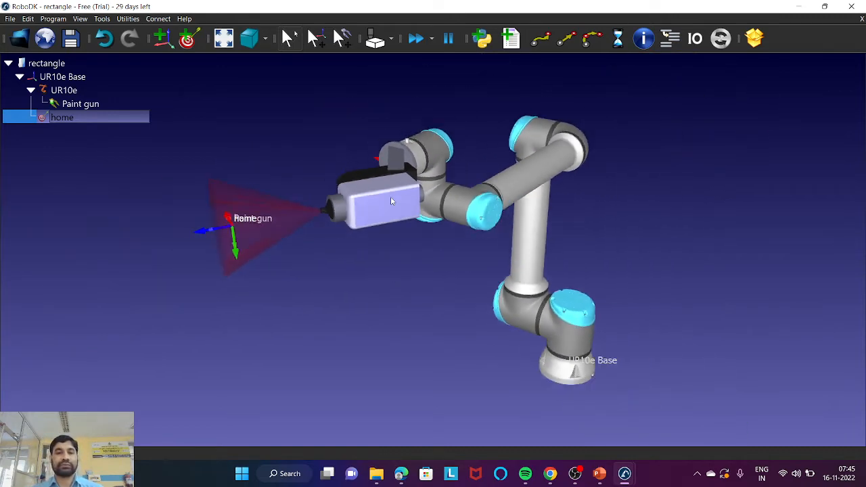
scroll(391, 199, up, 3)
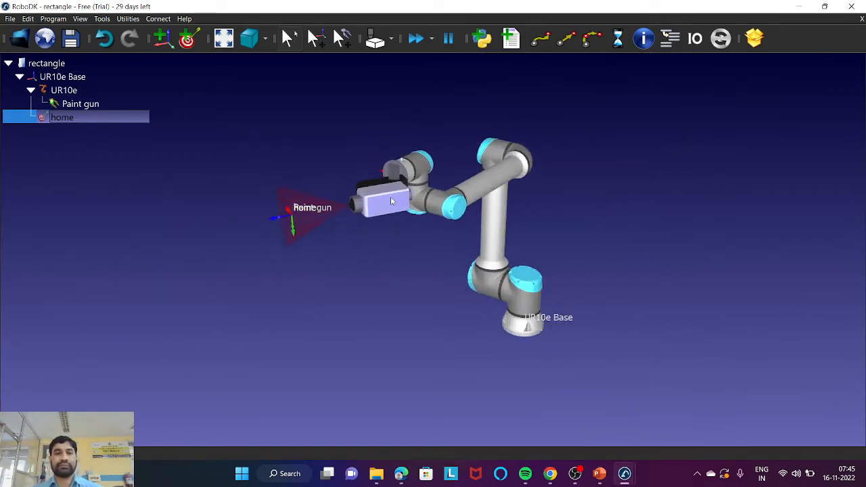
scroll(400, 193, up, 2)
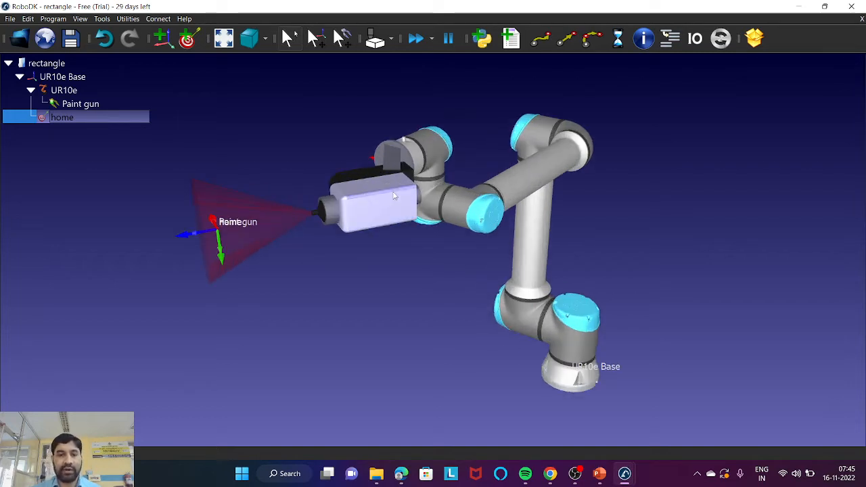
key(alt)
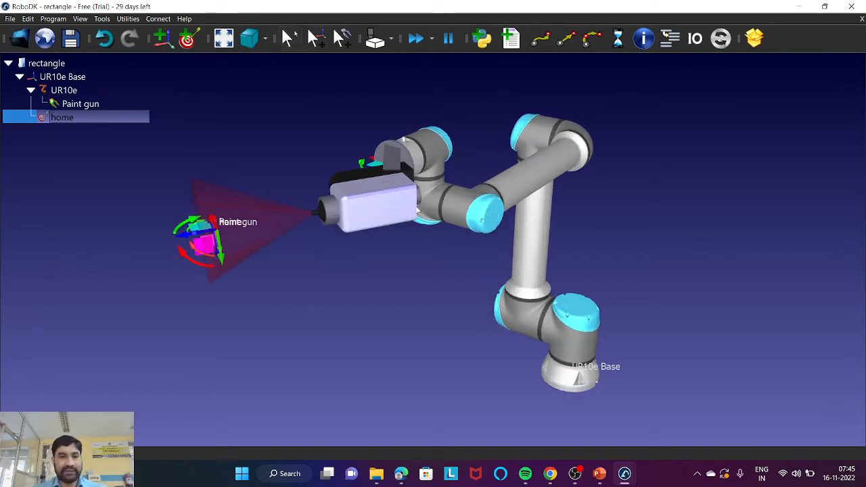
key(alt)
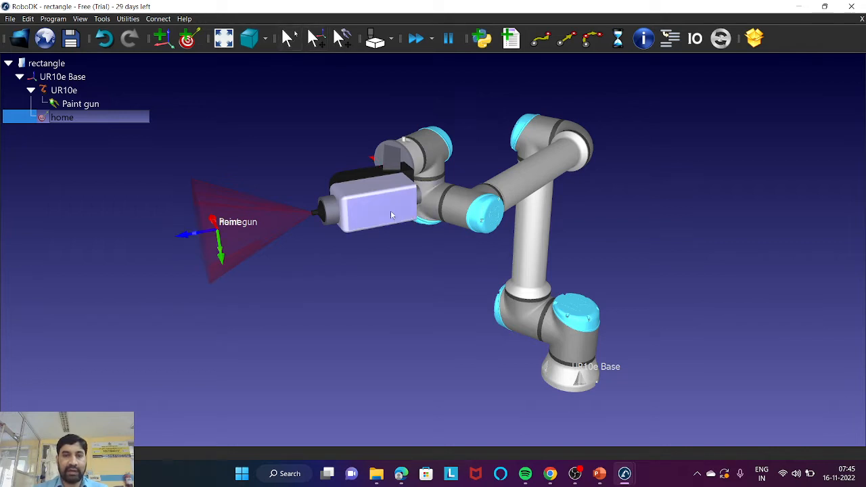
scroll(407, 203, up, 2)
scroll(407, 205, down, 3)
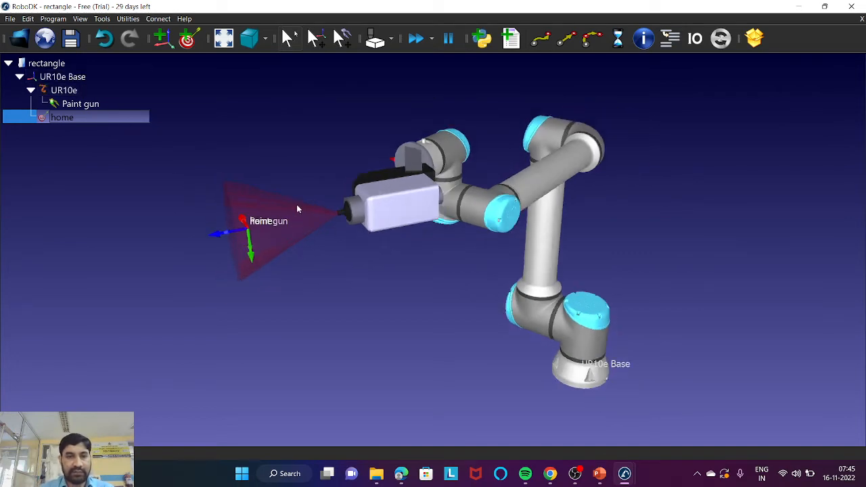
scroll(328, 214, up, 2)
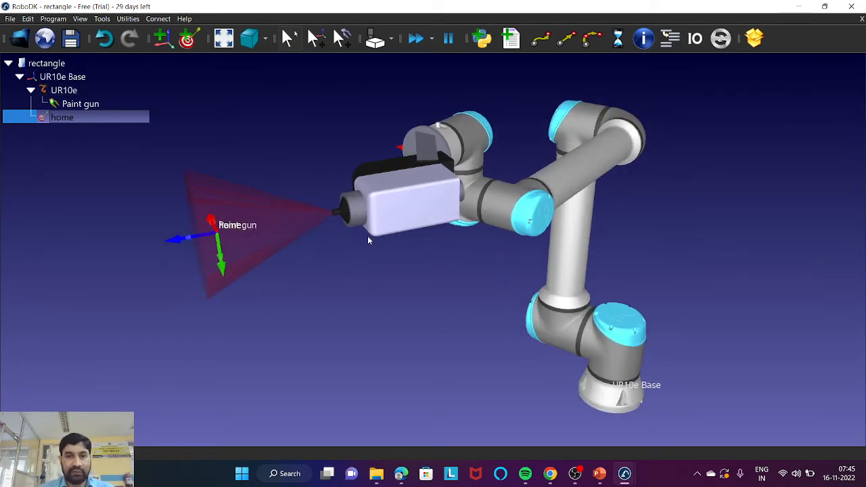
scroll(369, 241, up, 4)
scroll(369, 241, down, 6)
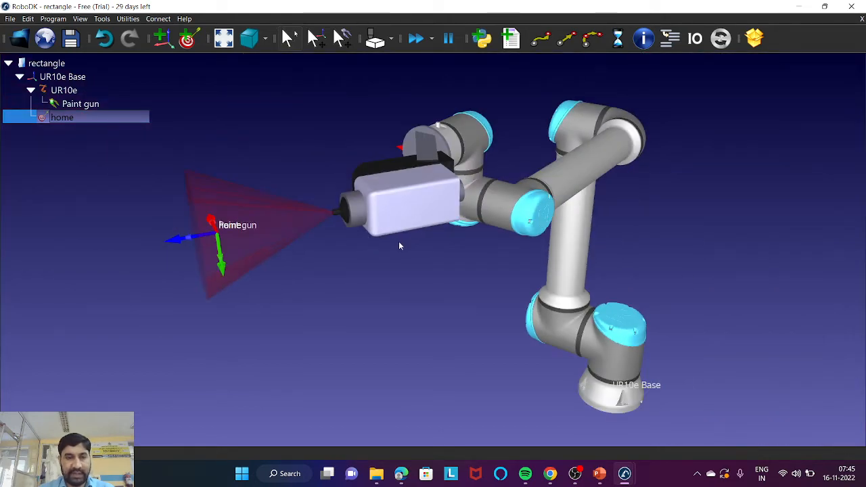
Enlarge the displayed reference frame arrows and rotate the robot flange about its X axis so that the paint gun sprays downward
key(alt)
drag(393, 245, 570, 248)
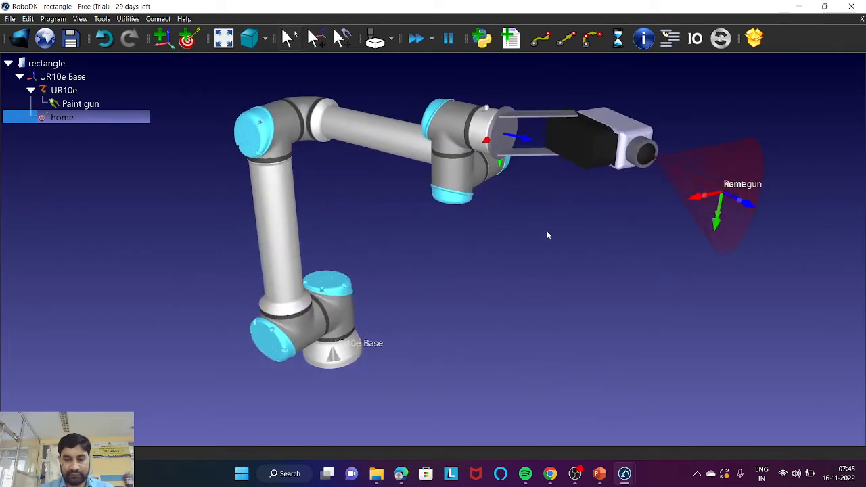
key(alt)
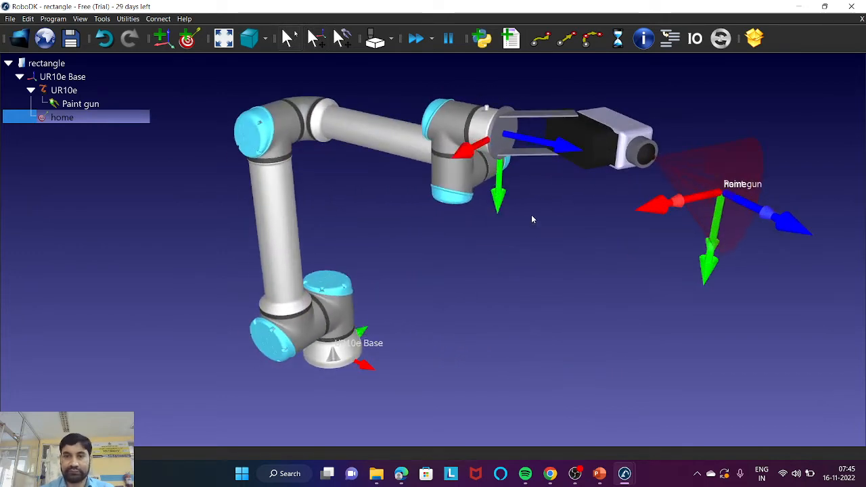
key(shift+alt)
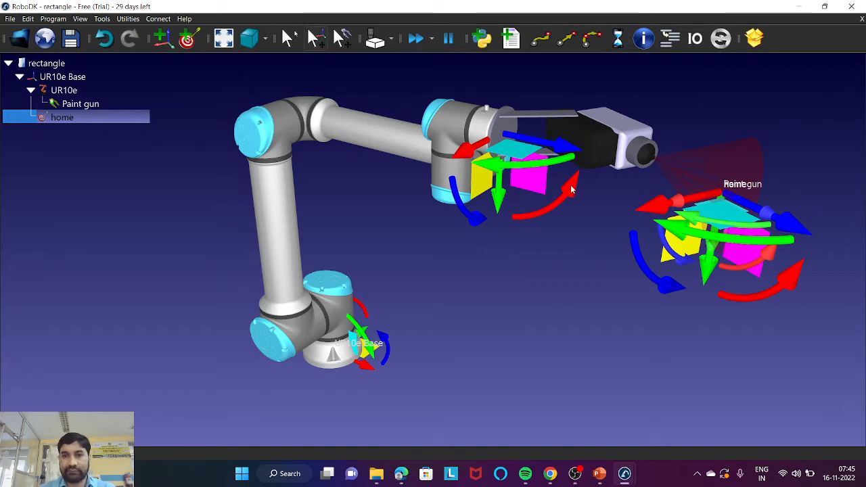
alt+shift+drag(572, 190, 497, 218)
scroll(558, 214, up, 4)
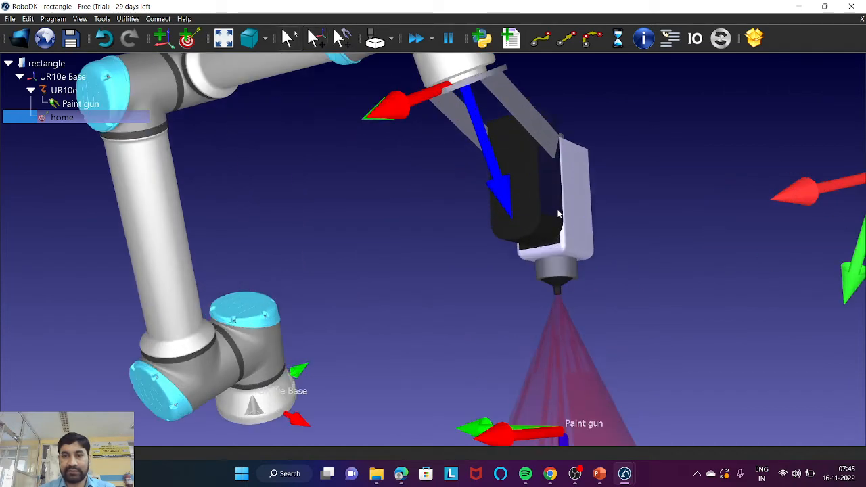
scroll(558, 214, down, 6)
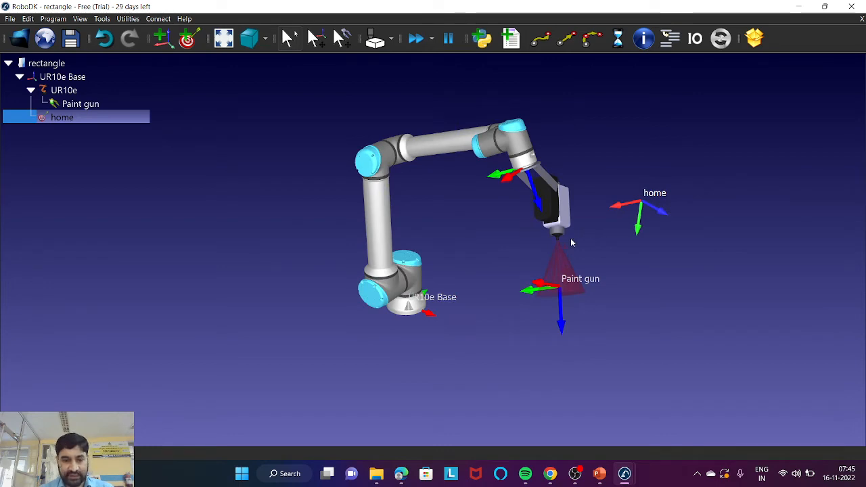
Open the UR10e's jog settings and move the paint gun in positive Y relative to the UR10e Base frame, past -54 mm
drag(526, 246, 326, 222)
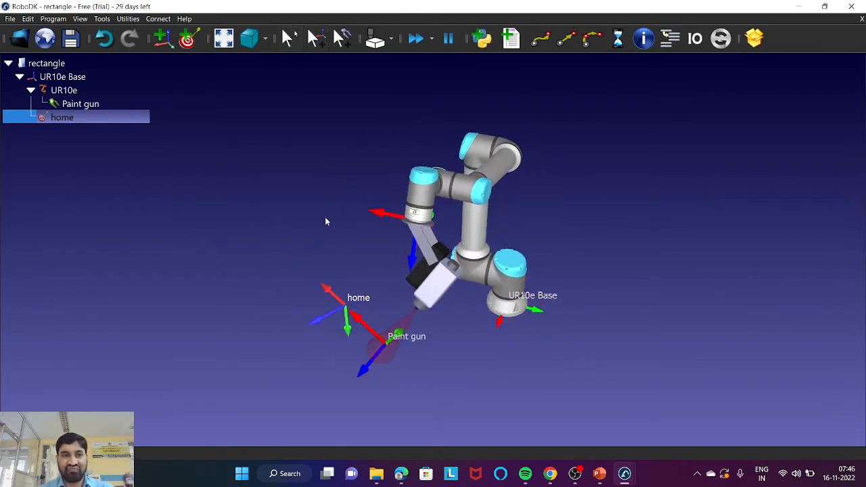
double_click(82, 92)
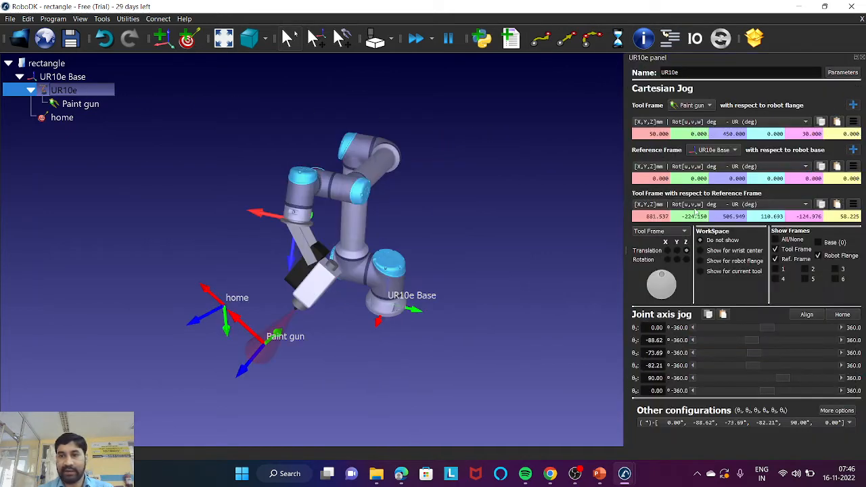
double_click(698, 178)
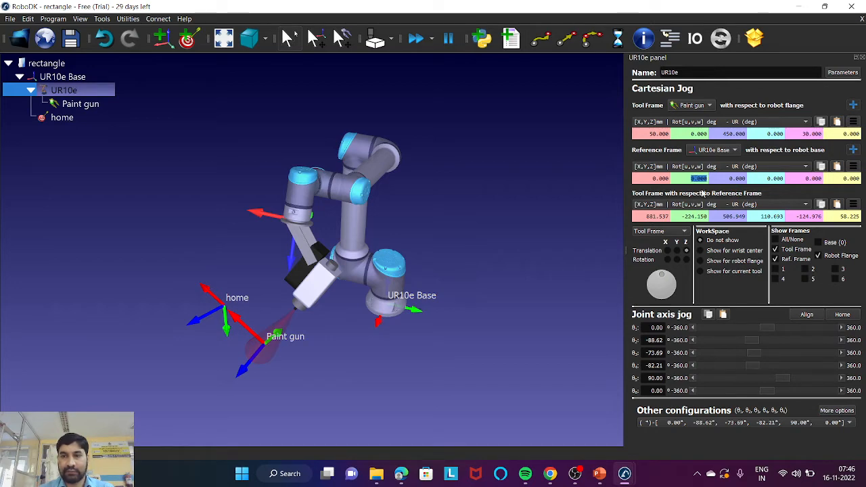
click(701, 217)
scroll(702, 217, up, 8)
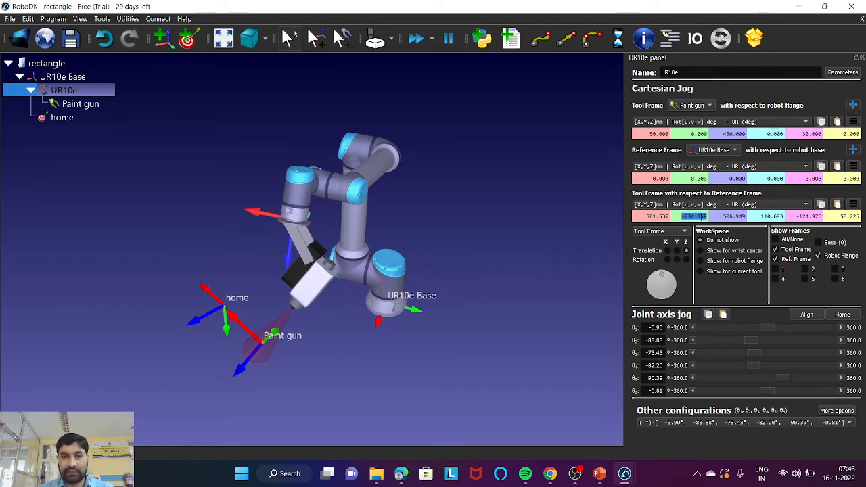
scroll(701, 216, up, 10)
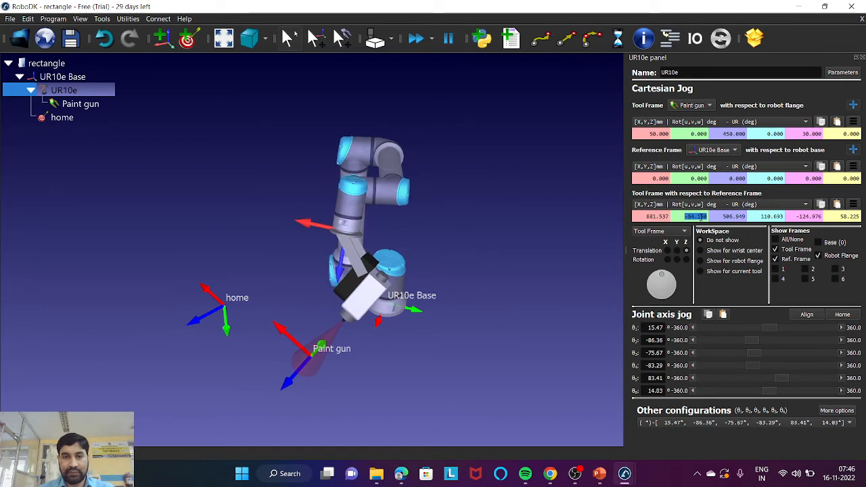
scroll(701, 217, up, 3)
Adjust the paint gun's w rotation relative to the base frame and jog joint 2 to -83.49°
drag(463, 291, 501, 245)
scroll(773, 217, down, 5)
scroll(818, 216, down, 5)
double_click(846, 215)
scroll(656, 327, up, 1)
scroll(654, 340, down, 5)
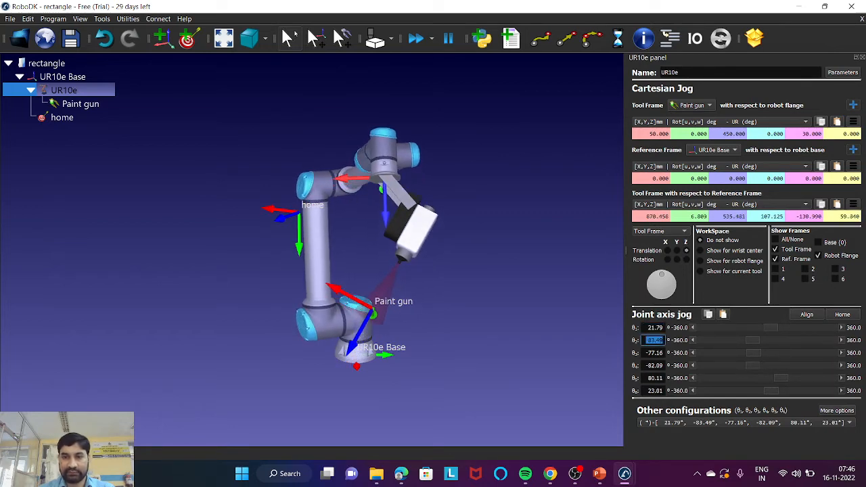
Jog robot joints 2, 3 and 5 to -90.49°, -85.16° and 101.11°
drag(506, 333, 616, 325)
scroll(654, 353, down, 8)
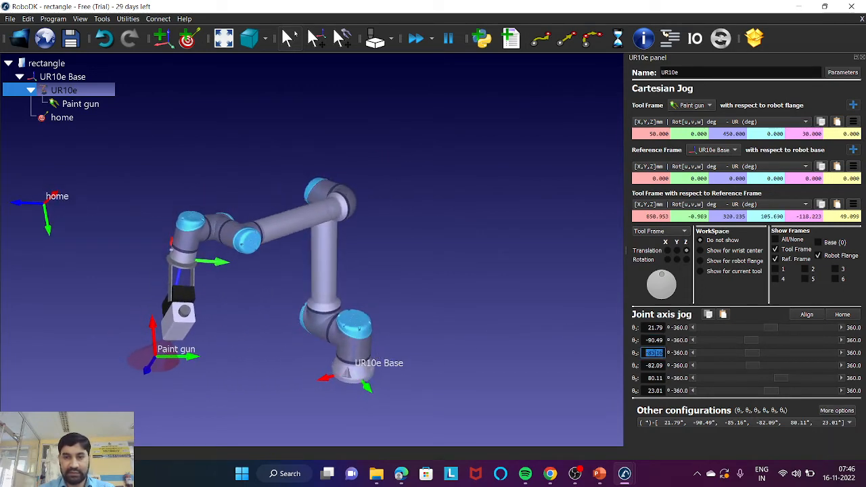
scroll(654, 377, up, 10)
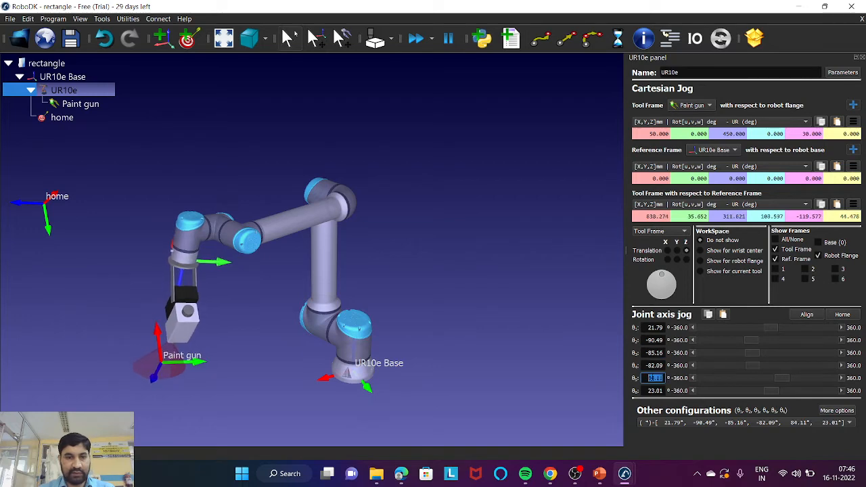
scroll(654, 378, up, 11)
mouse_move(467, 342)
mouse_down()
mouse_move(531, 324)
mouse_move(604, 335)
mouse_up()
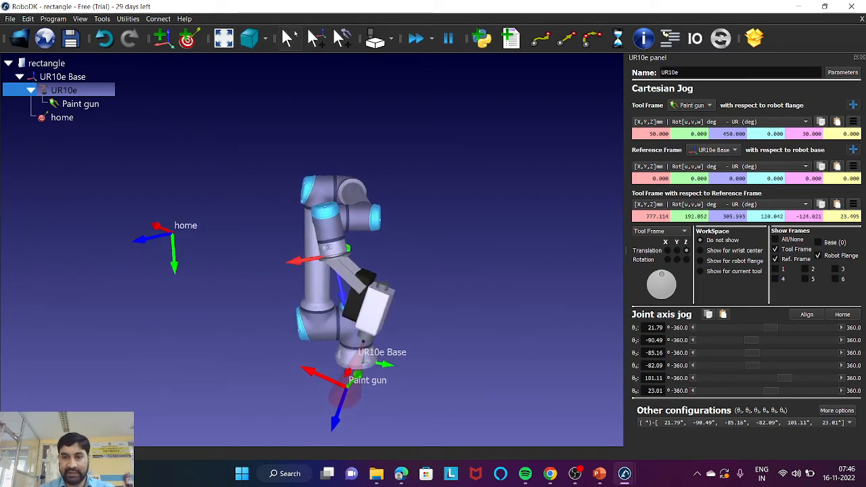
Readjust joints 2, 3 and 4 to -87.49°, -87.16° and -81.09°
scroll(654, 340, up, 3)
click(654, 353)
scroll(655, 352, down, 2)
scroll(654, 366, up, 1)
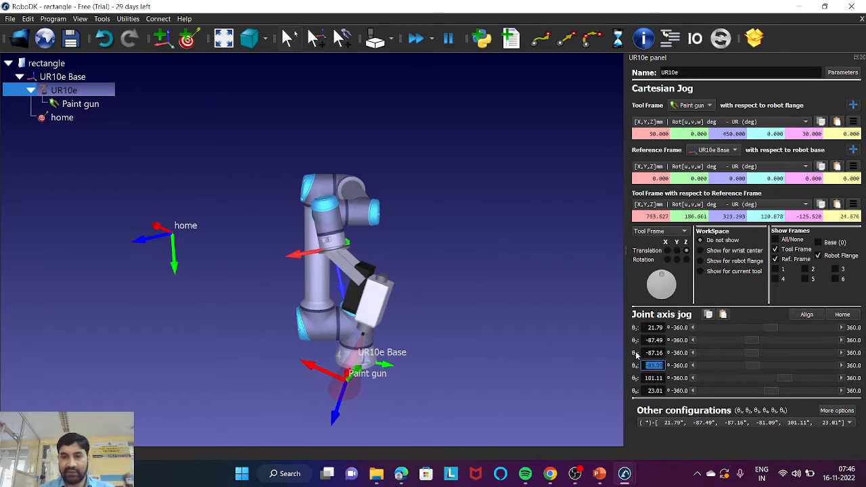
Check the paint gun's orientation close up and from other sides, and jog joint 1 to 19.79°
scroll(397, 339, up, 5)
scroll(396, 338, down, 1)
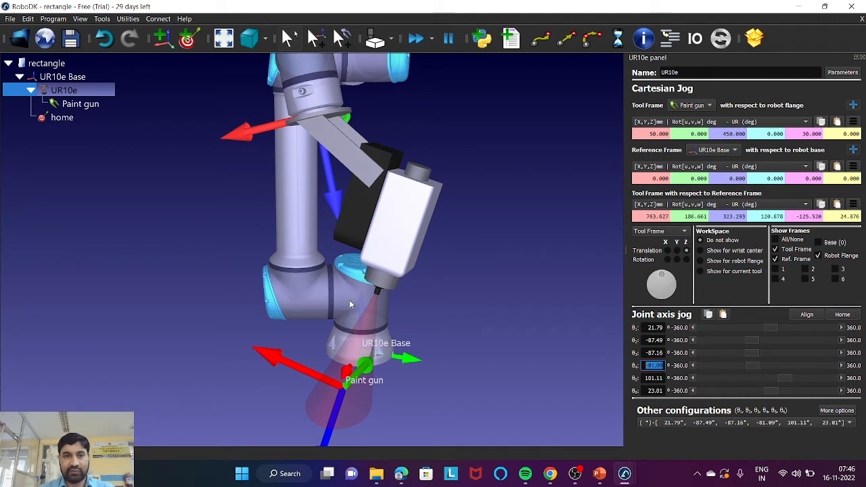
scroll(352, 299, down, 3)
drag(398, 300, 351, 233)
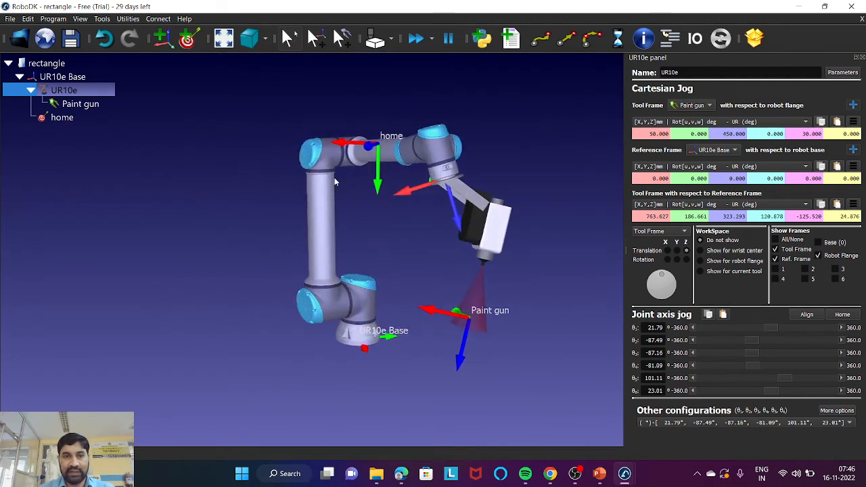
mouse_move(399, 212)
mouse_down()
mouse_move(352, 217)
mouse_move(267, 182)
mouse_up()
click(654, 328)
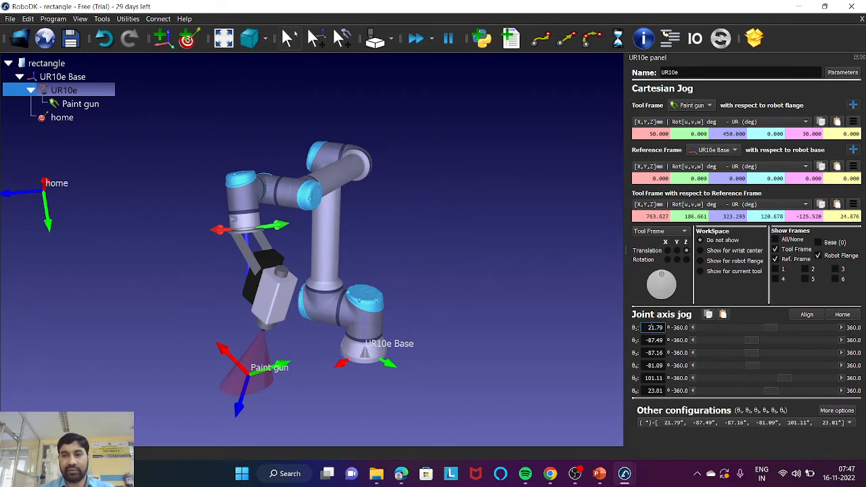
scroll(654, 327, up, 1)
scroll(654, 328, down, 1)
scroll(654, 328, down, 2)
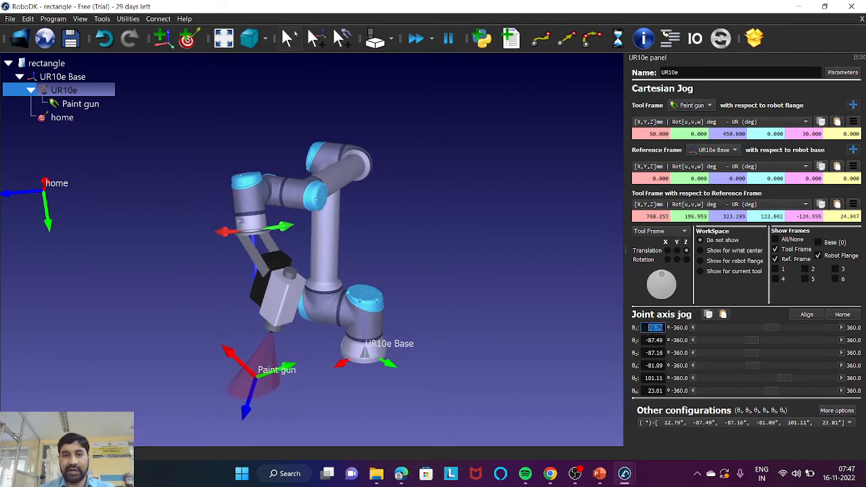
scroll(653, 327, down, 1)
scroll(652, 327, up, 1)
scroll(652, 328, up, 2)
scroll(652, 327, down, 2)
Try small movements of joints 2 and 3 and leave them at -88.49° and -88.16°
click(653, 340)
scroll(654, 341, down, 2)
scroll(654, 341, up, 2)
scroll(654, 341, down, 1)
click(654, 352)
scroll(654, 353, down, 2)
scroll(654, 353, up, 2)
scroll(654, 353, down, 1)
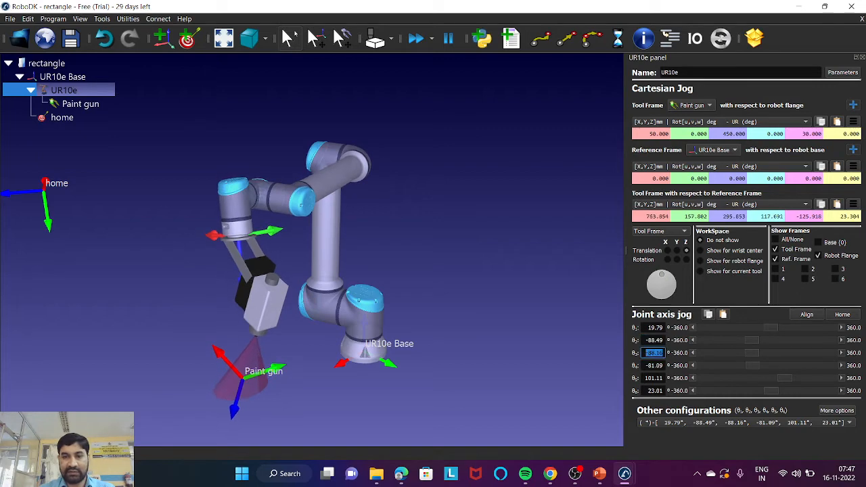
Jog joint 4 to -79.09°, joint 5 to 99.11° and joint 6 to 22.01°
click(656, 365)
scroll(656, 365, up, 2)
scroll(656, 365, down, 2)
scroll(656, 365, up, 2)
click(658, 378)
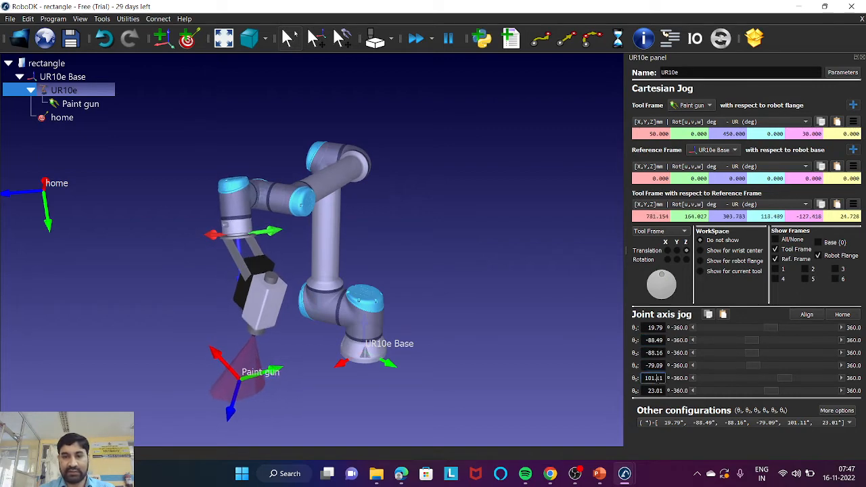
scroll(653, 378, down, 3)
click(656, 390)
scroll(656, 391, down, 1)
Jog joint 5 up to 120.11° so that the paint gun points straight down
mouse_move(474, 341)
mouse_down()
mouse_move(538, 324)
mouse_move(485, 339)
mouse_move(620, 358)
mouse_up()
scroll(654, 378, up, 15)
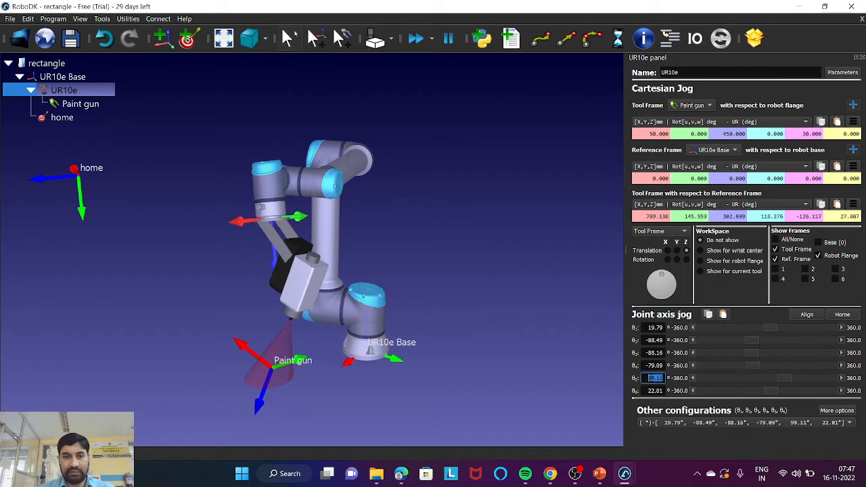
scroll(654, 378, up, 7)
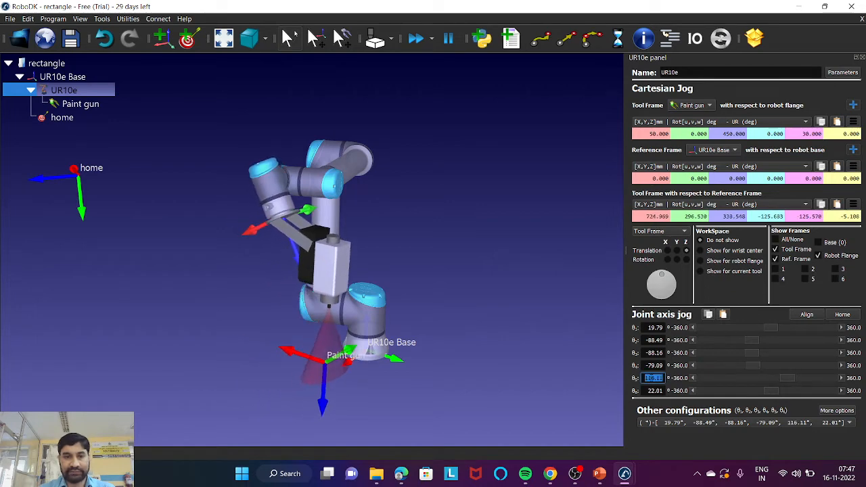
drag(543, 363, 446, 368)
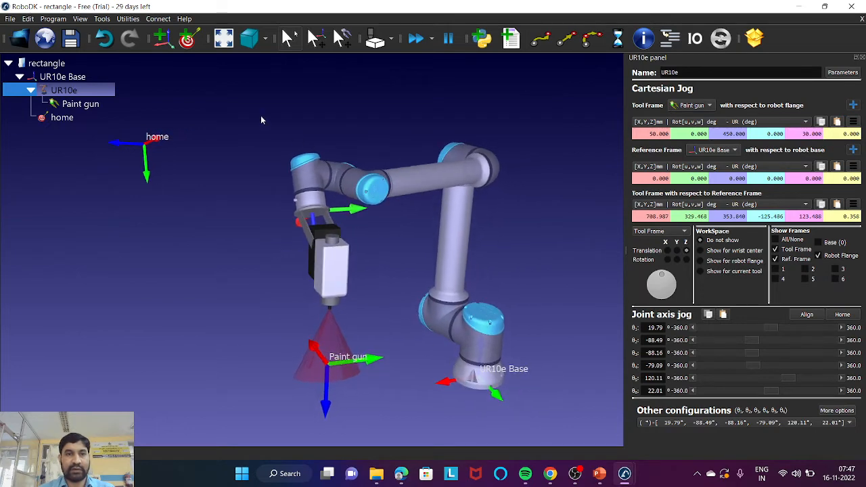
Add a new target at the robot's current position and rename it approach
click(187, 41)
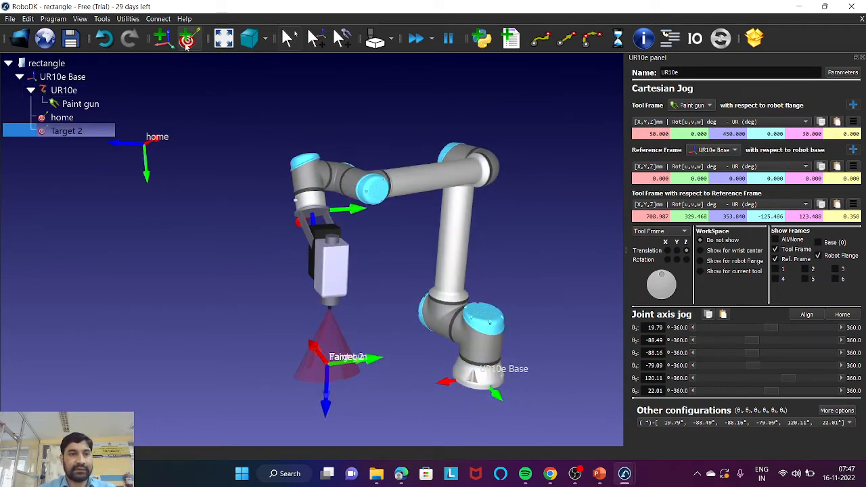
right_click(85, 135)
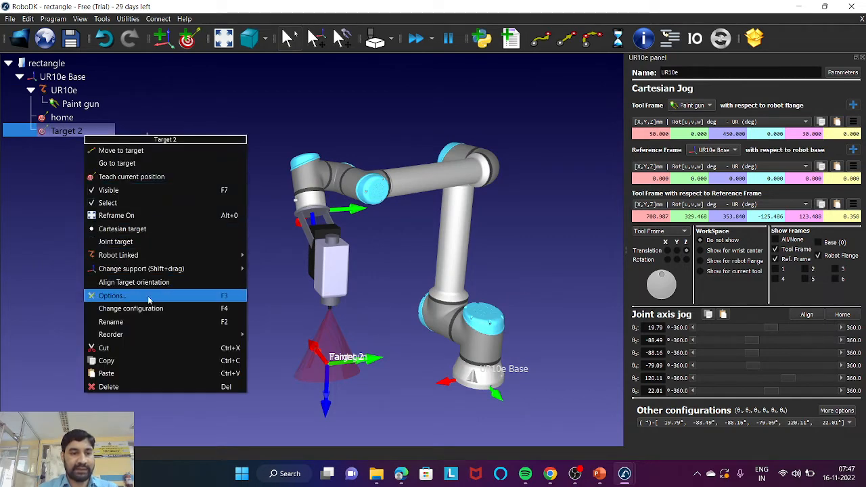
click(168, 324)
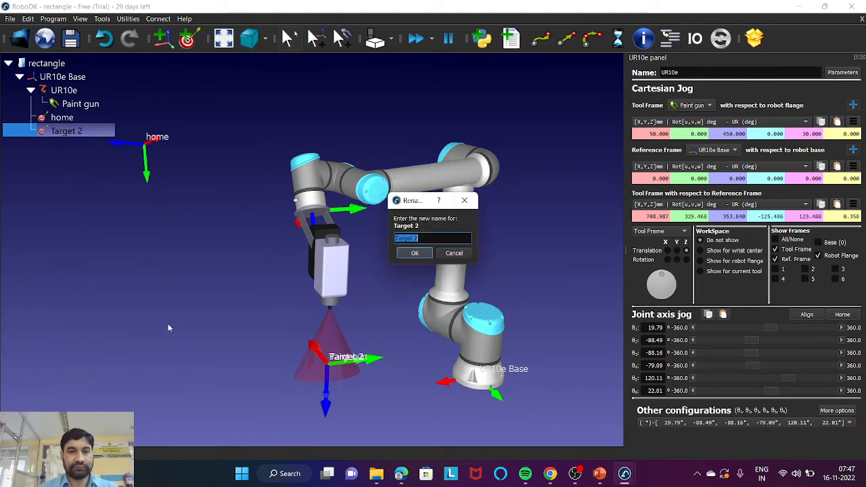
text(app)
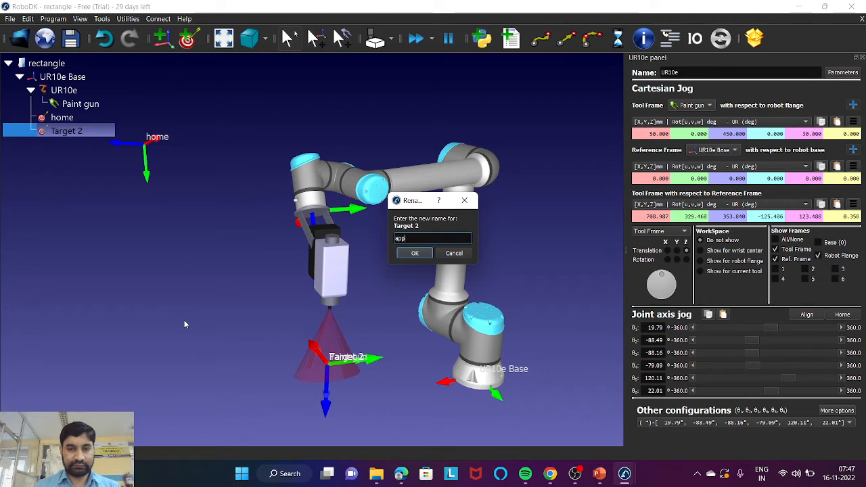
text(roach)
click(409, 256)
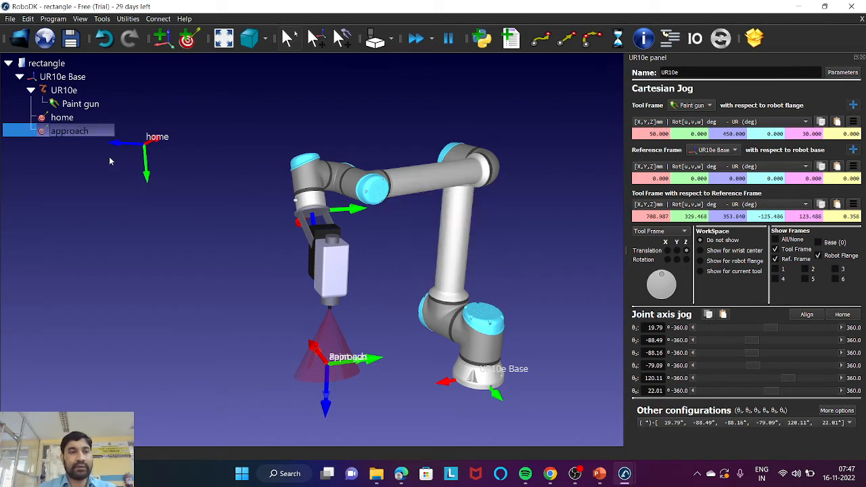
Jog joint 1 to 20.79°, joint 2 to -89.49° and joint 3 to -90.16°
scroll(182, 167, down, 2)
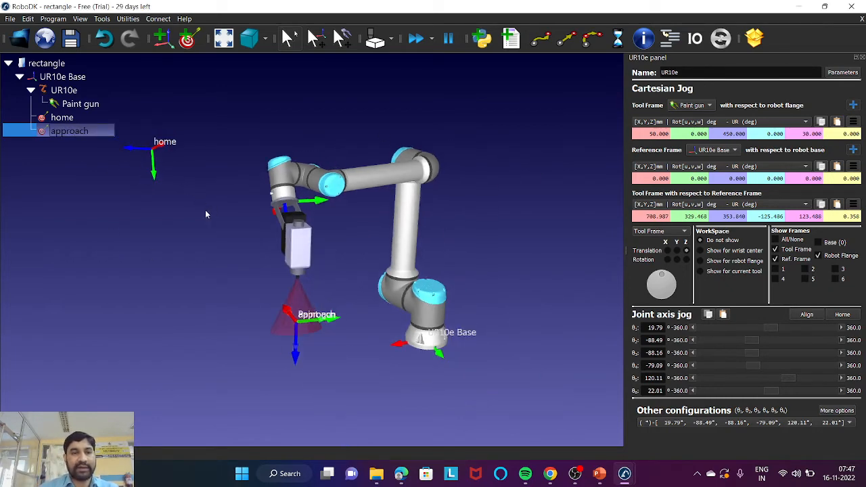
drag(278, 247, 306, 211)
scroll(321, 196, down, 5)
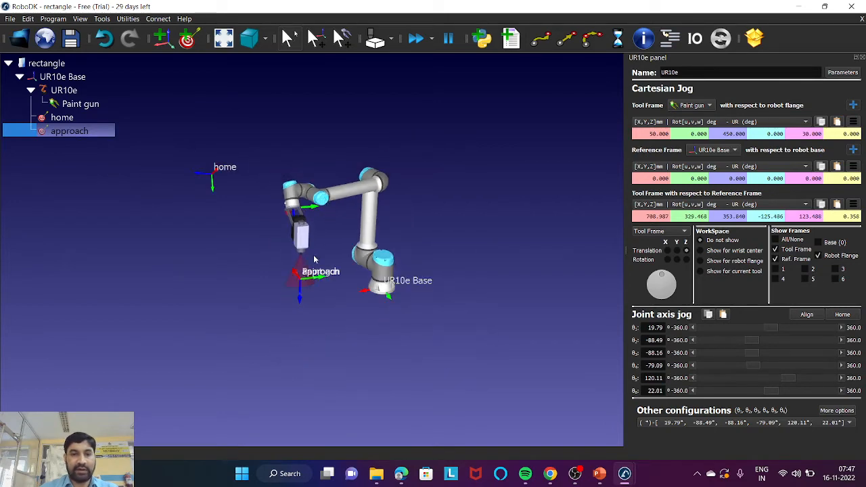
scroll(315, 257, up, 2)
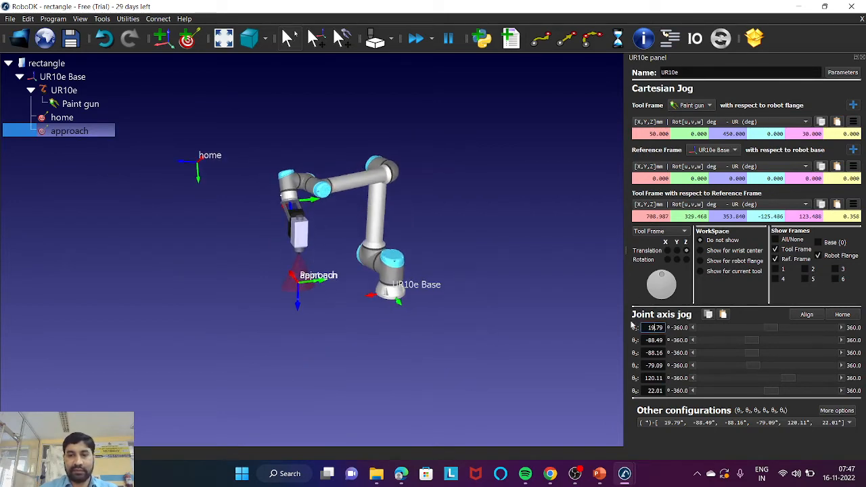
scroll(605, 316, up, 1)
scroll(653, 326, up, 2)
scroll(653, 327, down, 1)
key(Tab)
key(Up)
key(Down)
key(Down)
key(Tab)
key(Down)
key(Down)
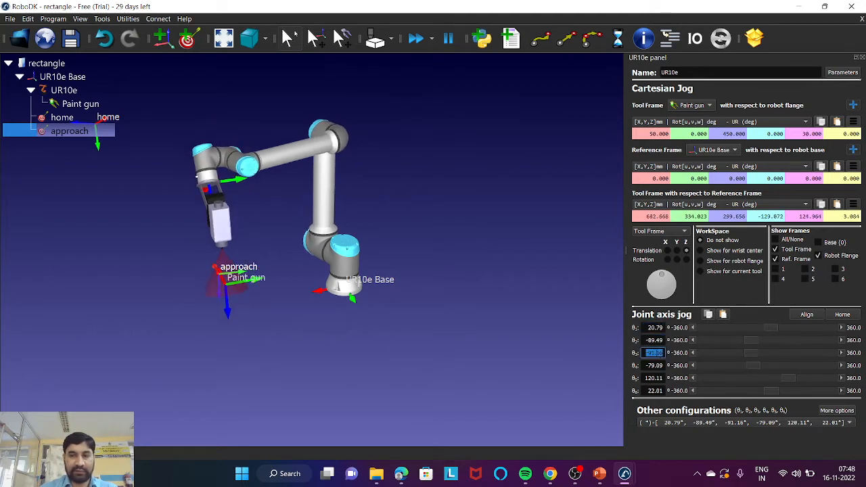
Jog joint 4 to -76.09°, and try joint 5 at 117.11° before returning it to 120.11°
key(Tab)
key(Up)
key(Up)
key(Up)
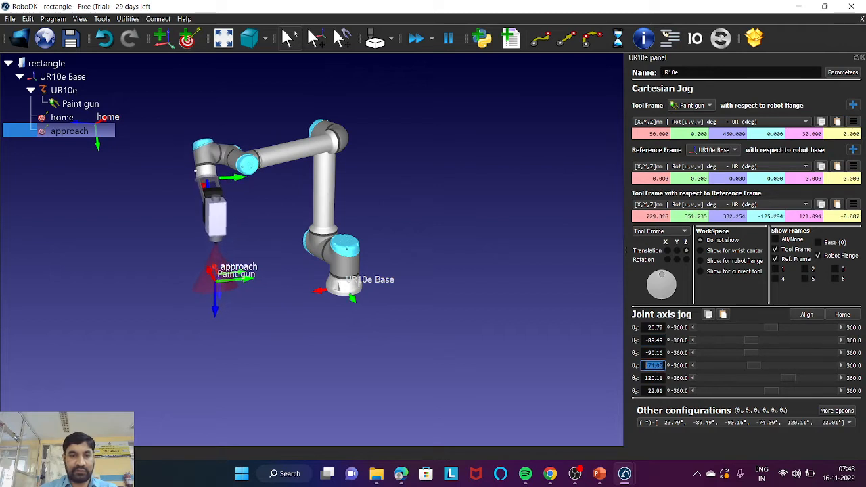
key(Tab)
key(Down)
key(Down)
key(Down)
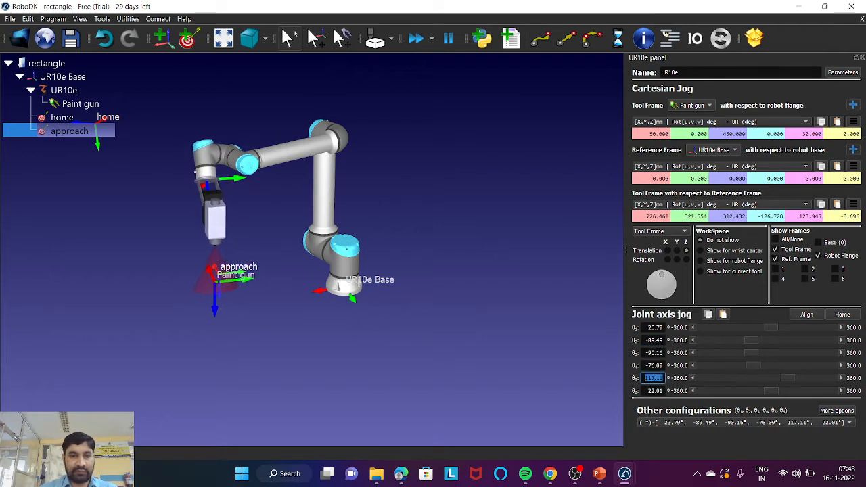
key(Up)
key(Up)
key(Up)
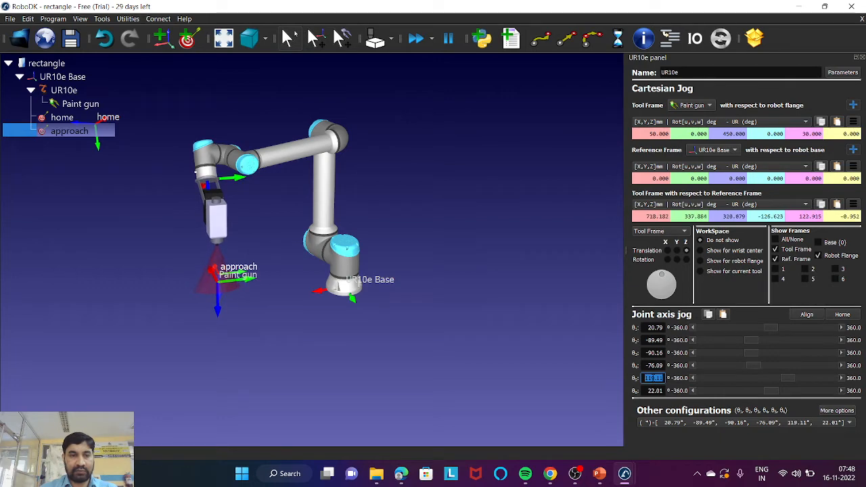
Jog joint 1 to 22.79° and joint 2 to -90.49°
click(655, 328)
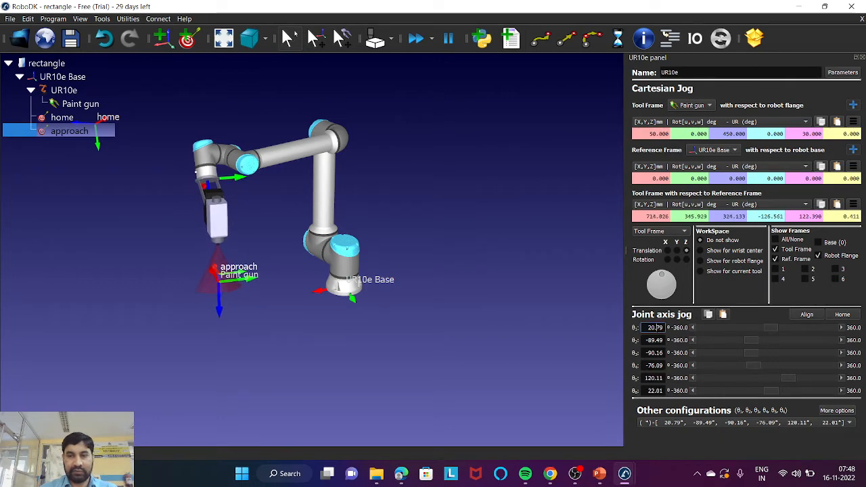
scroll(654, 328, up, 4)
scroll(655, 328, down, 2)
key(Tab)
key(Down)
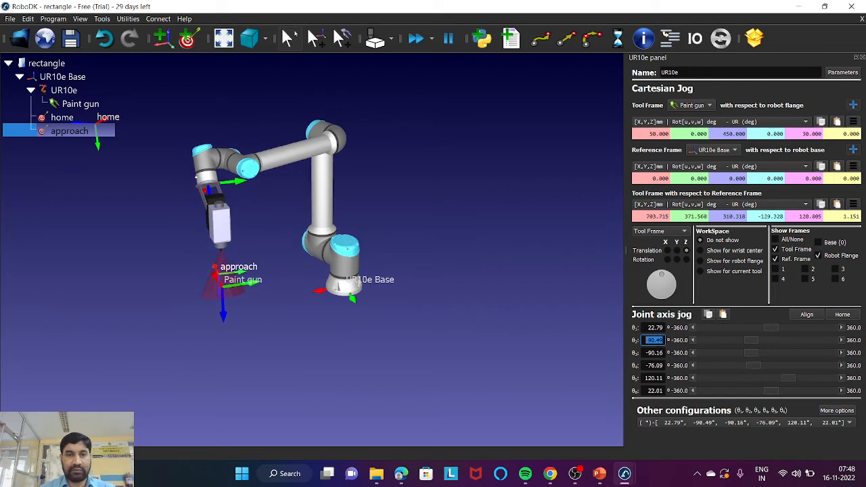
Move the robot by its flange frame away from the base until the tool is at about X 1078, Y 397, Z 321 mm
drag(299, 337, 286, 323)
right_drag(287, 320, 286, 320)
key(alt)
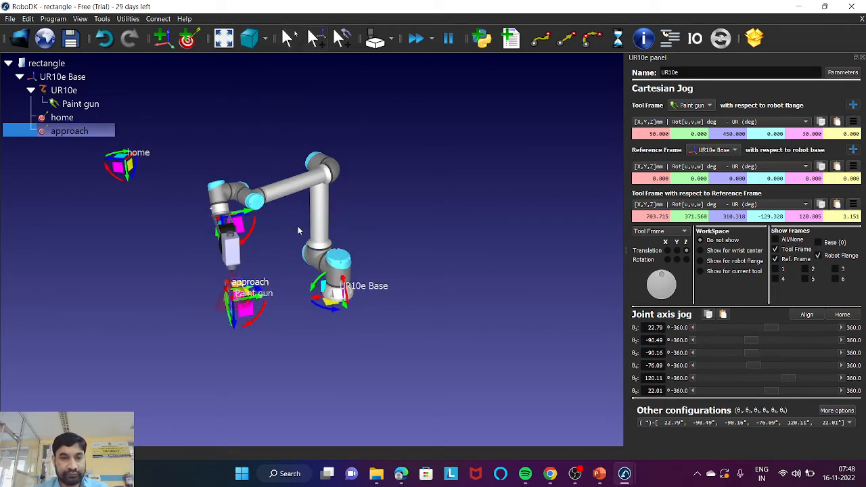
mouse_move(313, 274)
mouse_down()
mouse_move(318, 287)
mouse_move(323, 278)
mouse_up()
click(248, 223)
drag(237, 222, 178, 256)
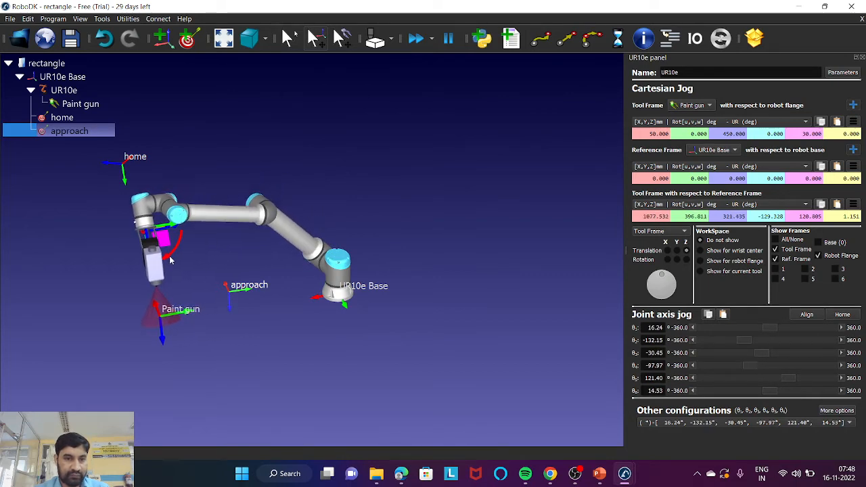
Examine the robot arm, paint gun and approach target from several sides and distances
drag(240, 271, 329, 270)
key(alt)
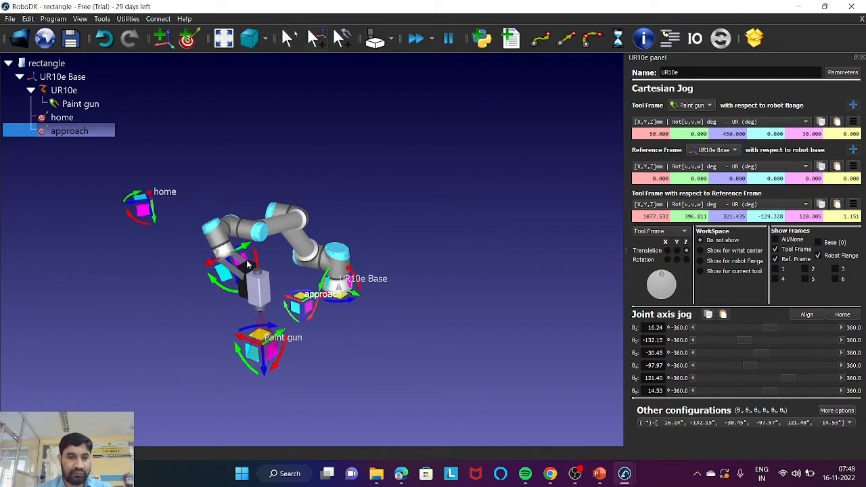
key(alt)
scroll(249, 266, down, 3)
scroll(248, 269, up, 6)
key(alt)
right_drag(333, 298, 277, 281)
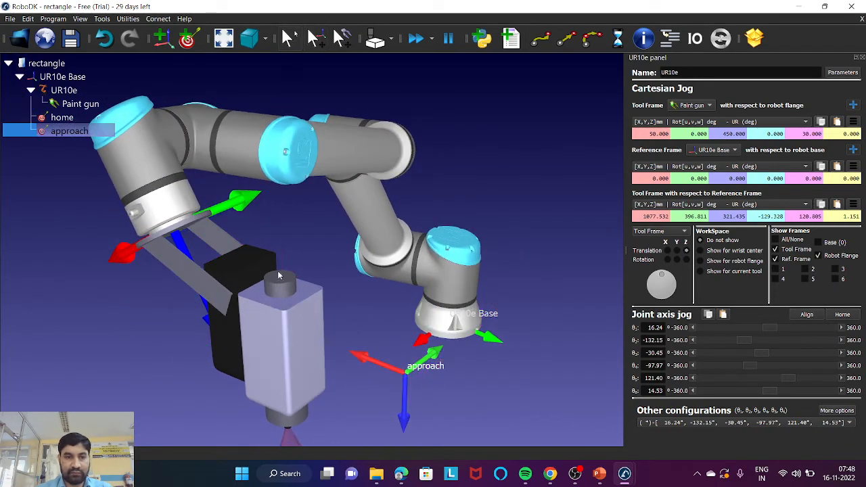
scroll(284, 278, down, 5)
scroll(296, 297, down, 2)
scroll(296, 298, up, 3)
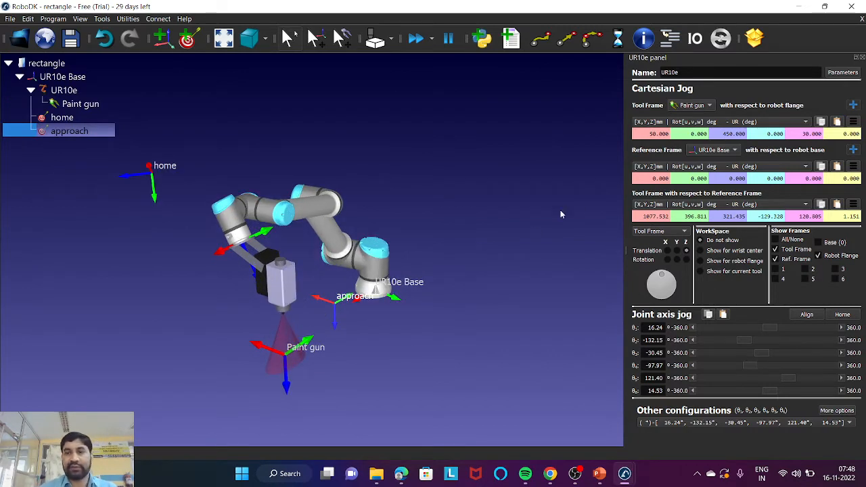
Translate the paint gun downward along the tool frame's Z axis to about Z 87 mm
click(677, 251)
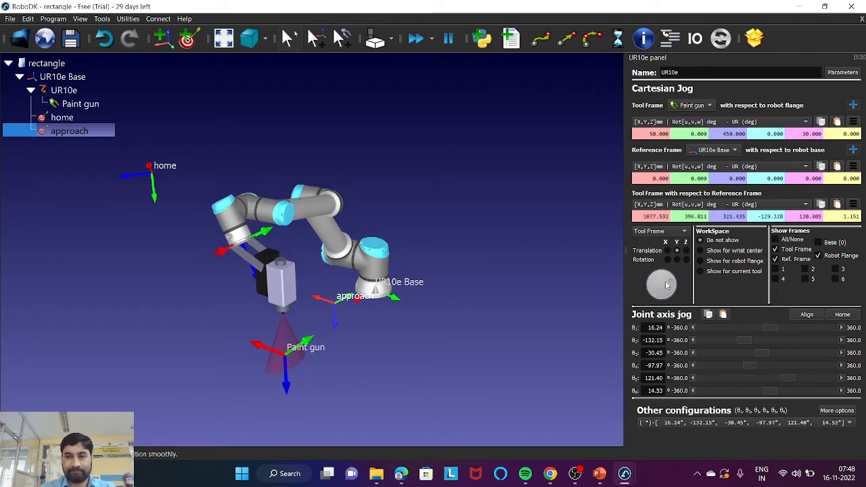
scroll(351, 289, up, 3)
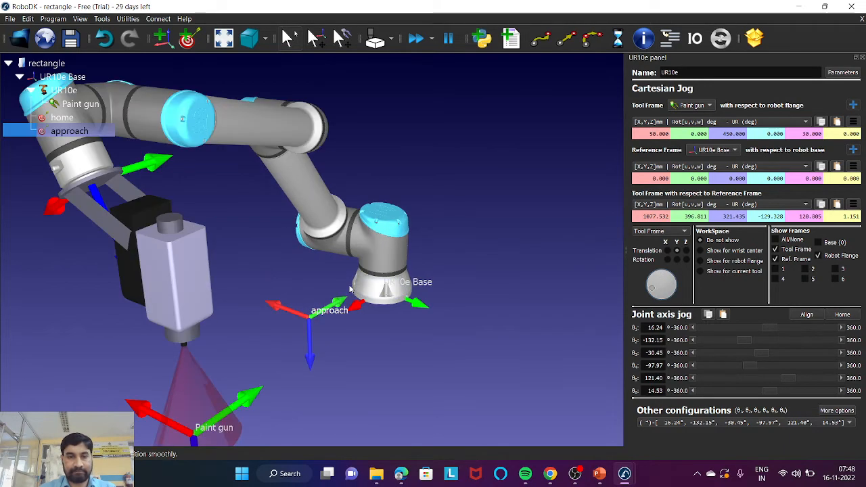
scroll(350, 289, up, 2)
scroll(352, 290, down, 4)
right_drag(362, 319, 266, 315)
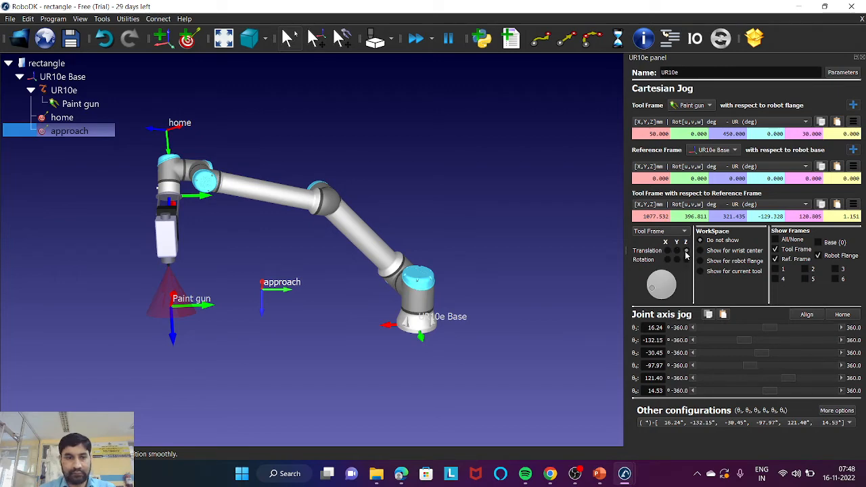
drag(653, 288, 655, 289)
mouse_move(667, 261)
mouse_down()
mouse_move(681, 273)
mouse_move(671, 279)
mouse_up()
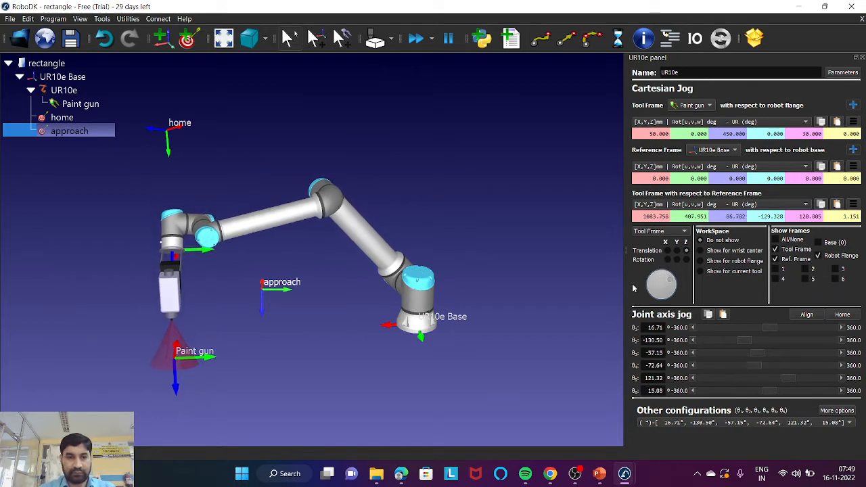
Lower the paint gun further along the tool Z axis to about Z -33 mm and add a third target there
scroll(417, 298, up, 4)
scroll(417, 298, down, 7)
right_drag(340, 323, 424, 319)
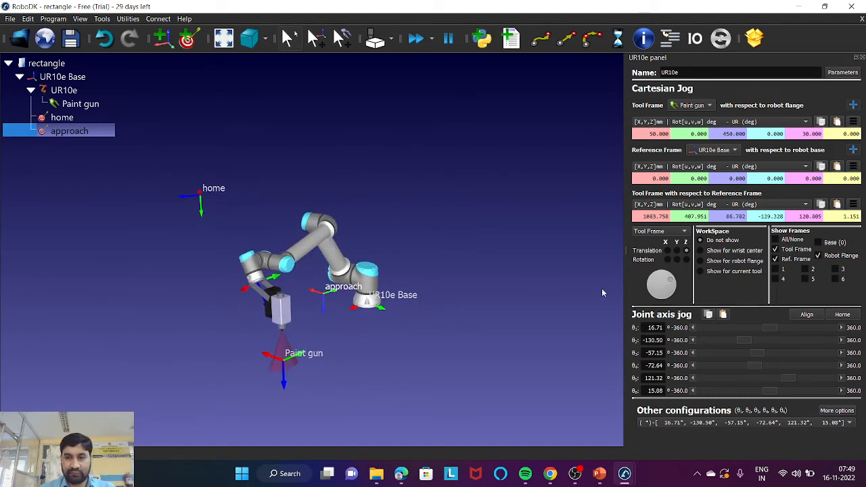
drag(677, 284, 670, 299)
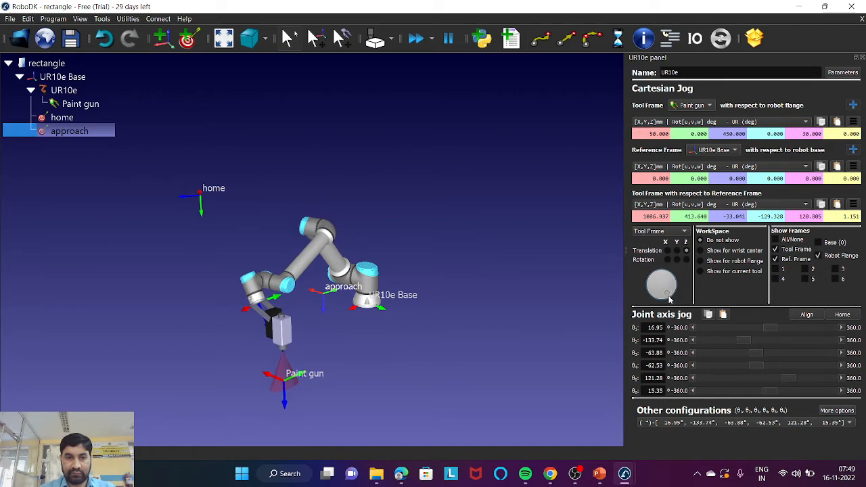
right_drag(367, 323, 303, 338)
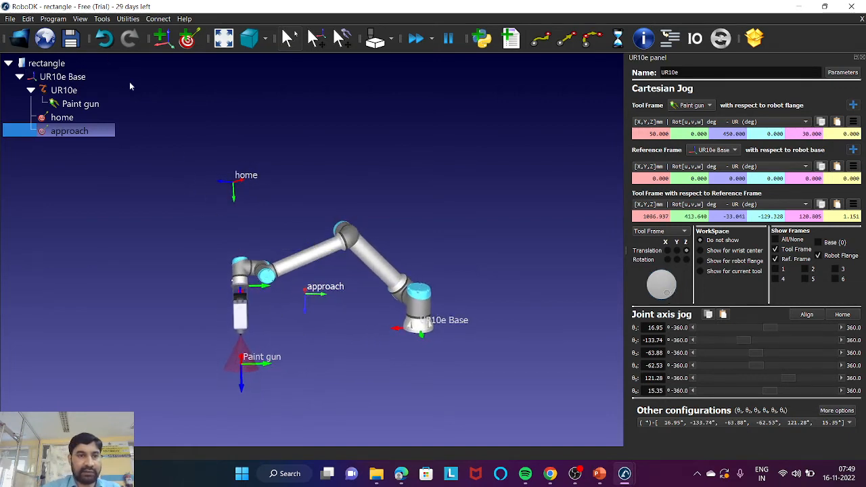
click(187, 40)
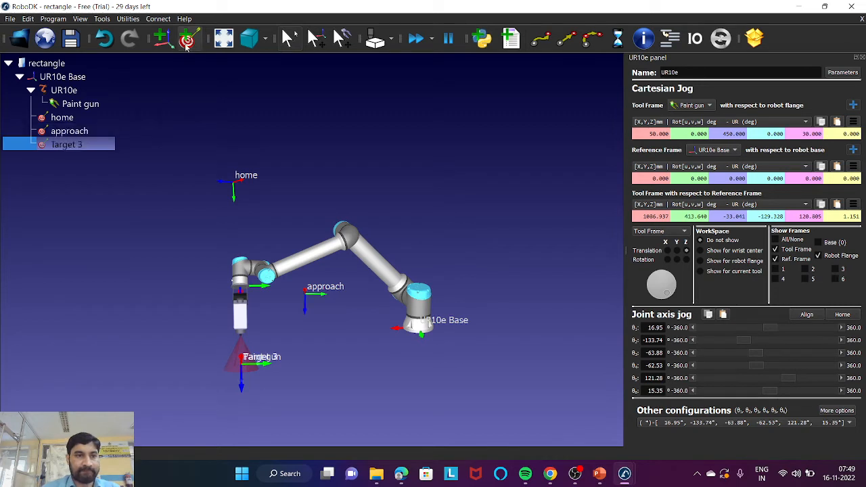
Set the tool frame's X coordinate with respect to the reference frame to 1000 mm
right_drag(309, 340, 379, 304)
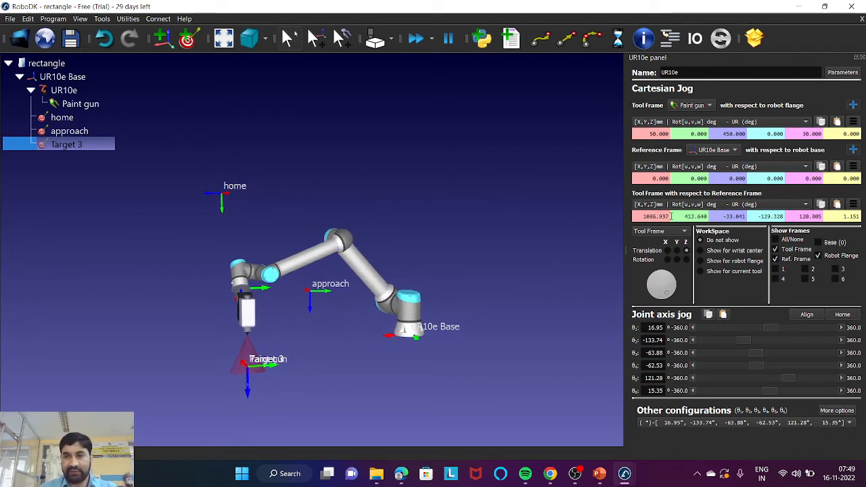
drag(670, 217, 643, 216)
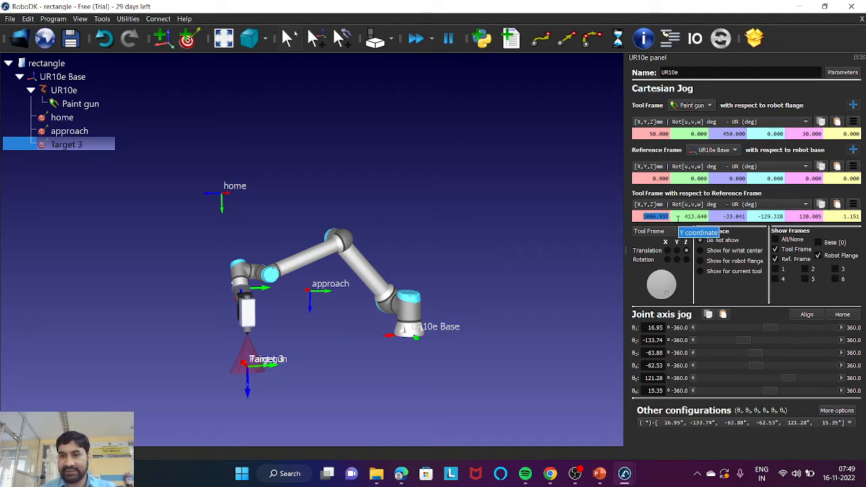
key(Right)
key(BackSpace)
key(BackSpace)
key(BackSpace)
key(BackSpace)
key(BackSpace)
key(BackSpace)
key(BackSpace)
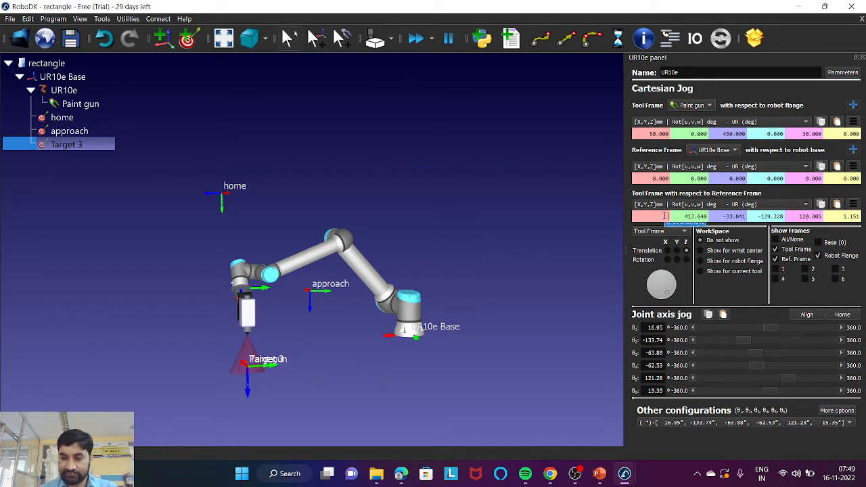
key(Num_Lock)
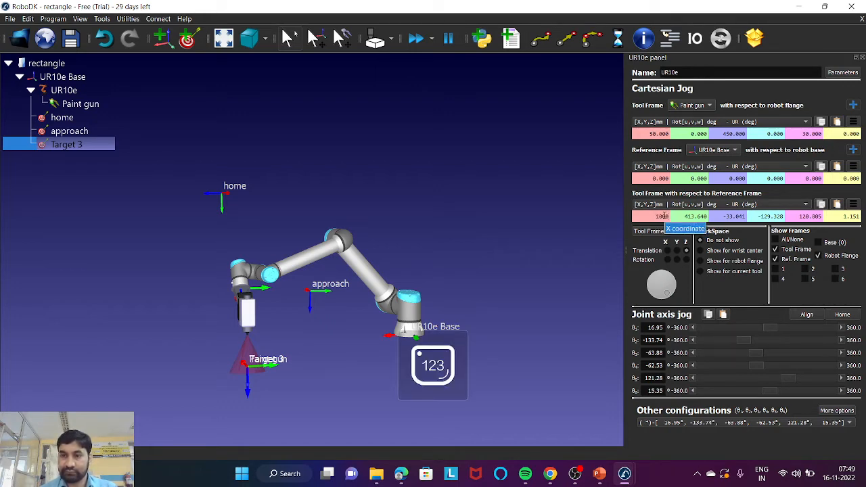
key(Return)
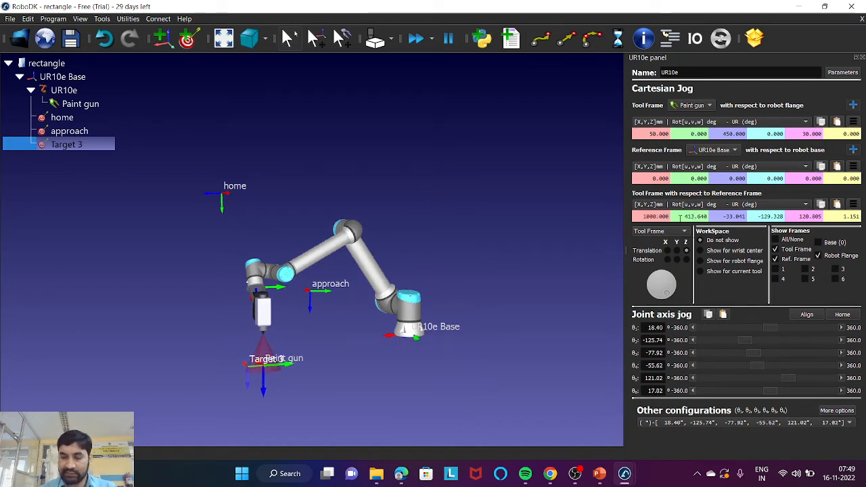
Set the tool frame's Y coordinate with respect to the reference frame to 400 mm
text(40)
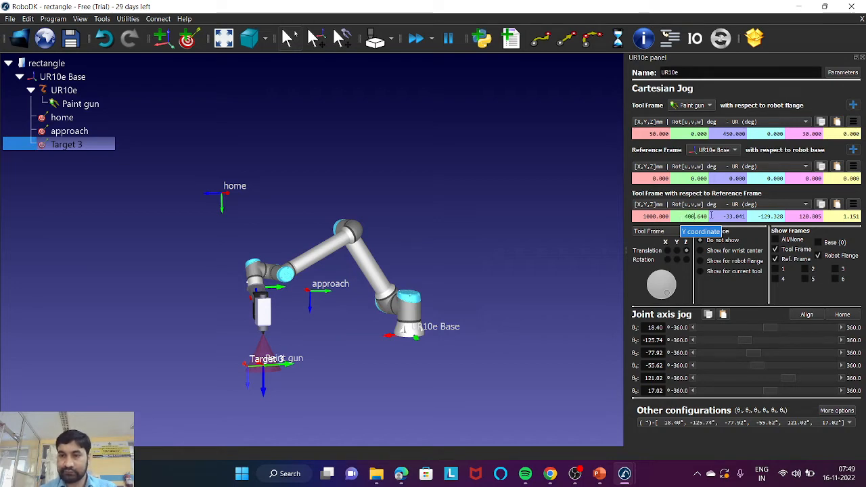
text(0)
key(Return)
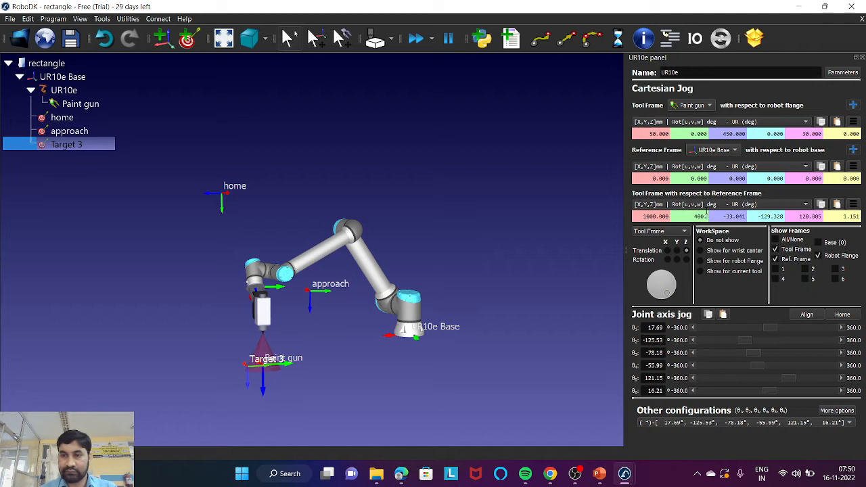
key(Return)
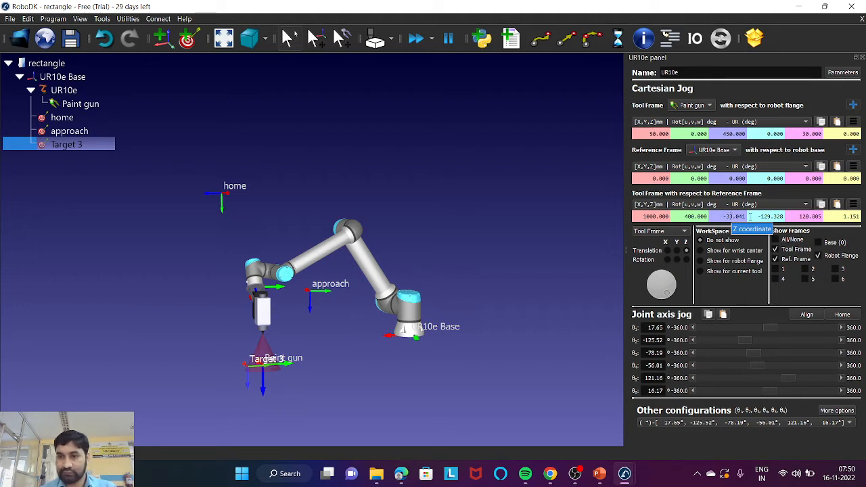
Set the tool frame's Z coordinate with respect to the reference frame to -100 mm
click(750, 216)
scroll(743, 216, up, 2)
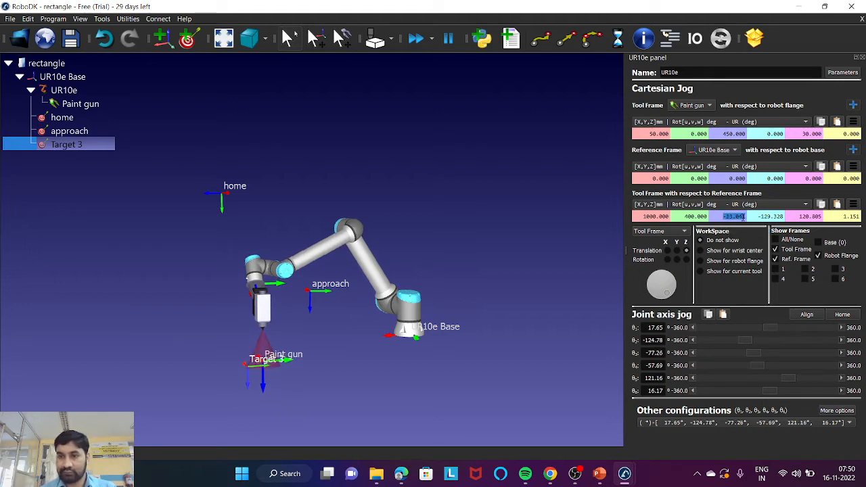
scroll(744, 217, down, 3)
text(-100)
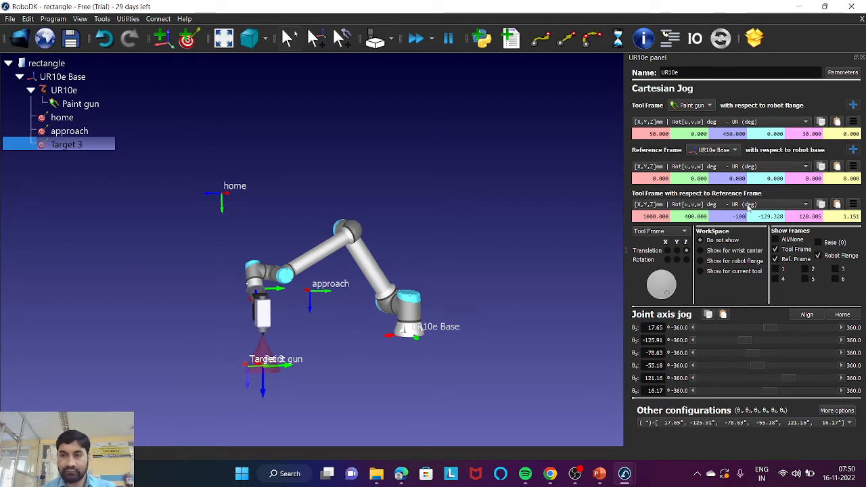
key(Return)
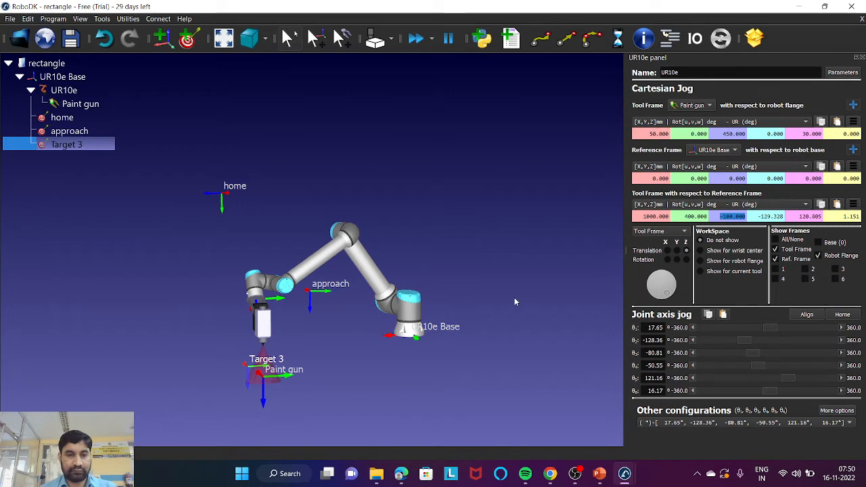
Examine the offset between the paint gun's tool frame and Target 3 in the 3D view
scroll(398, 329, up, 3)
scroll(291, 372, down, 2)
scroll(291, 371, up, 1)
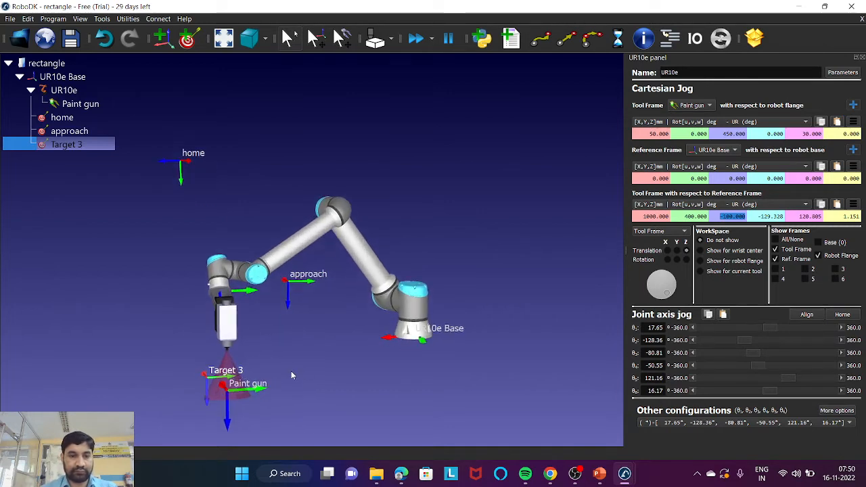
scroll(214, 371, up, 1)
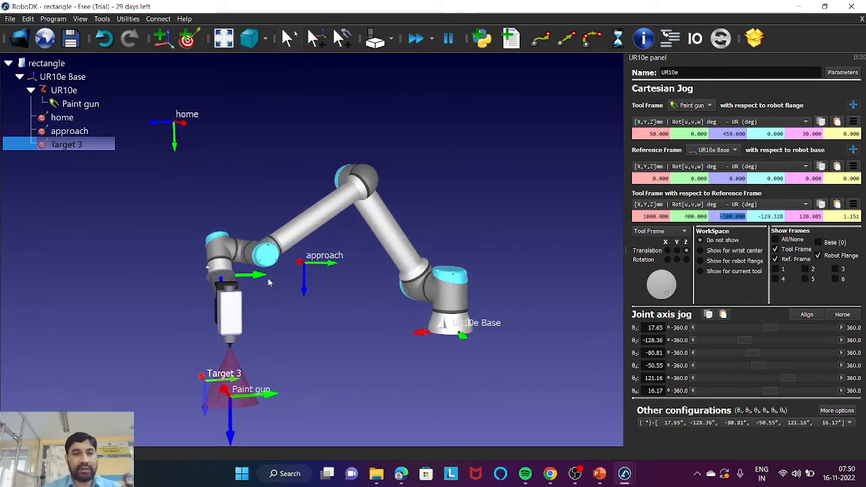
scroll(293, 234, down, 2)
scroll(240, 329, up, 2)
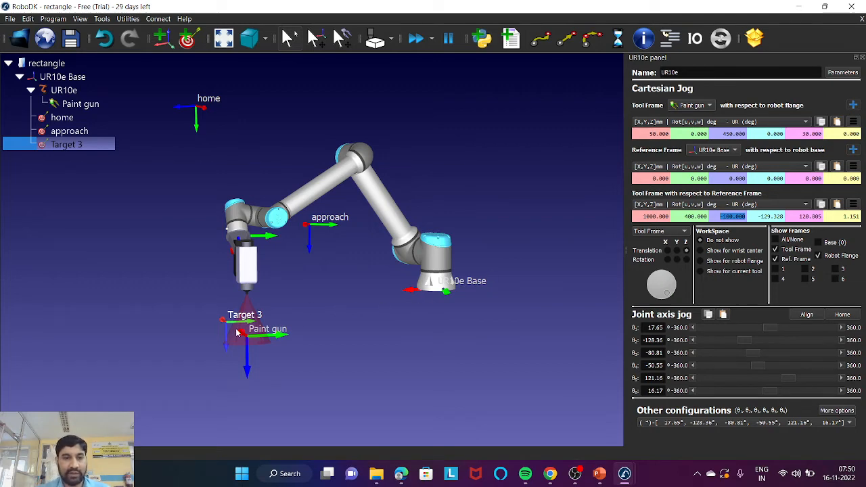
scroll(252, 335, up, 1)
scroll(265, 336, up, 1)
scroll(267, 326, down, 2)
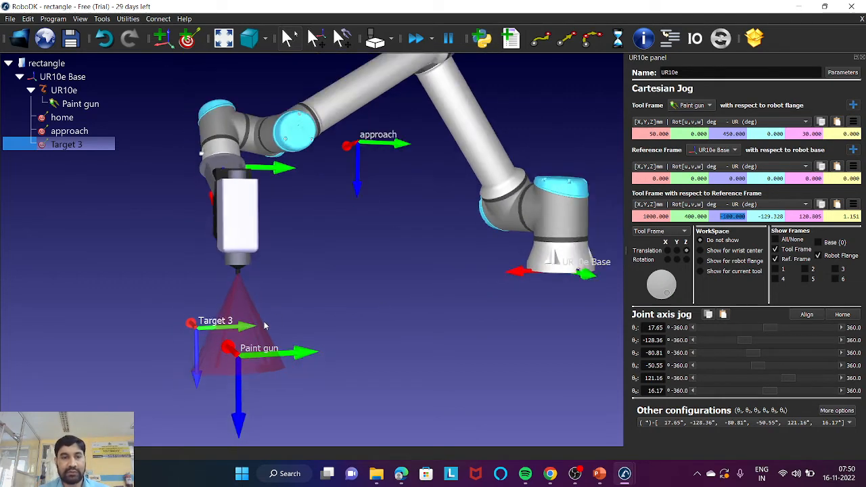
scroll(256, 345, down, 1)
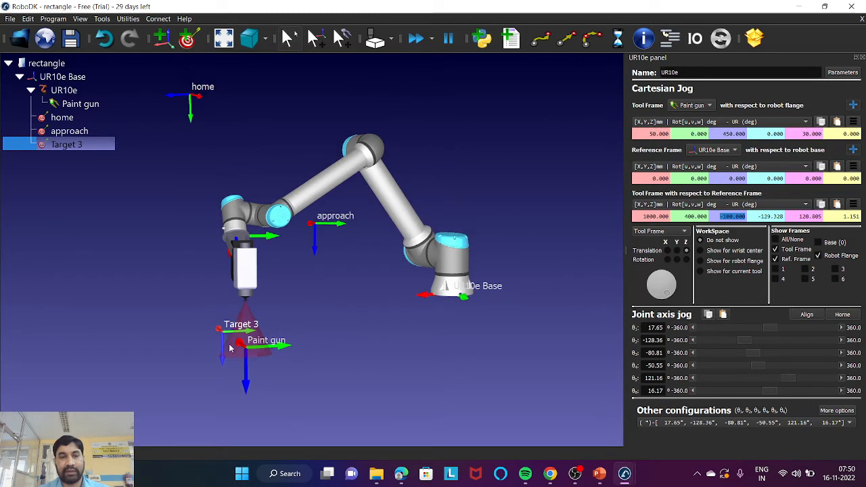
scroll(251, 344, up, 3)
scroll(300, 309, down, 2)
scroll(300, 309, down, 2)
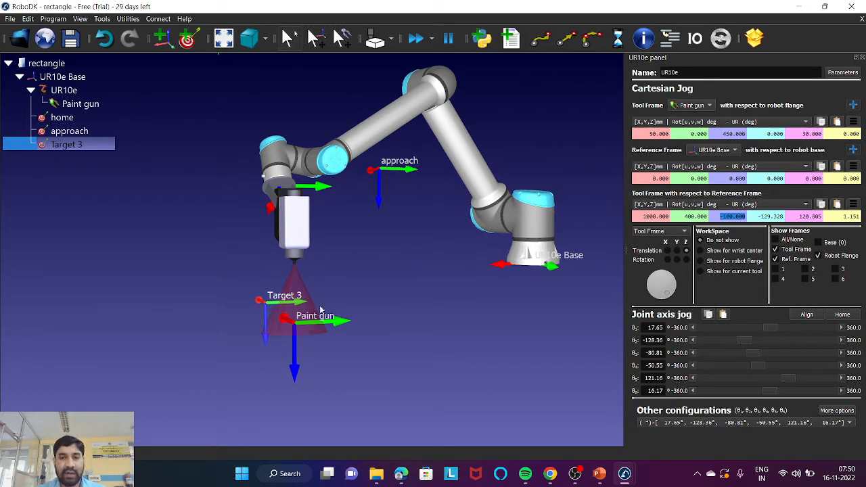
scroll(282, 321, up, 3)
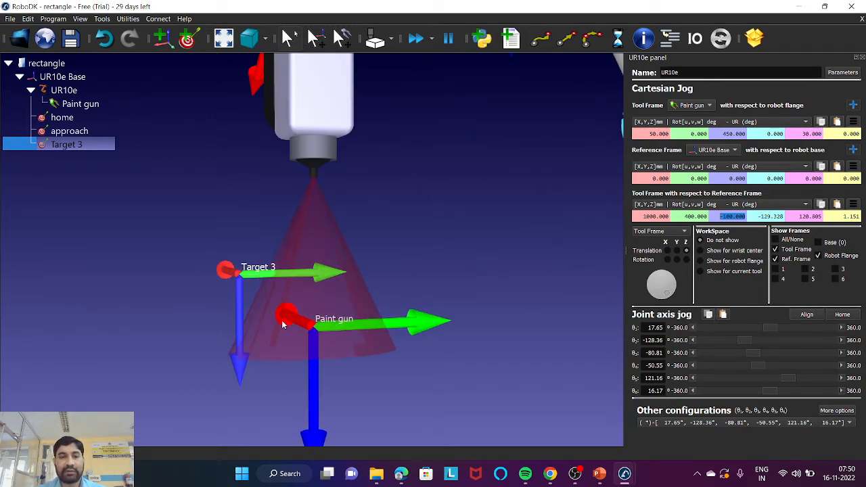
scroll(284, 324, down, 5)
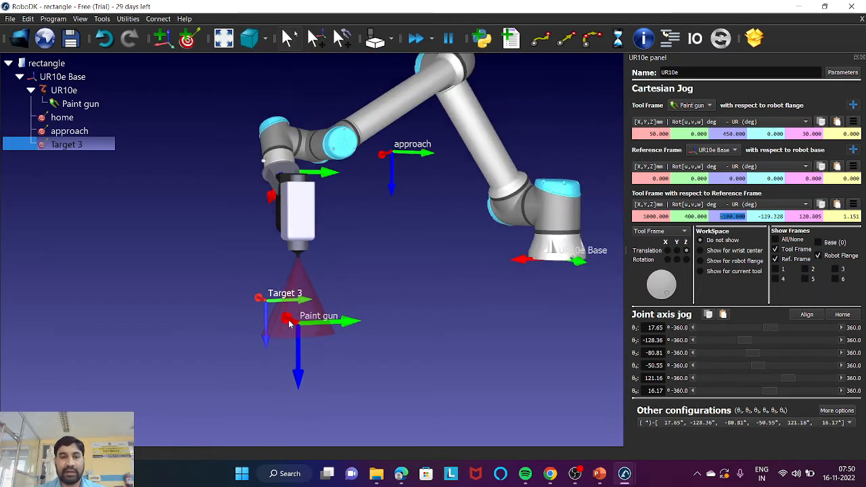
scroll(289, 323, up, 5)
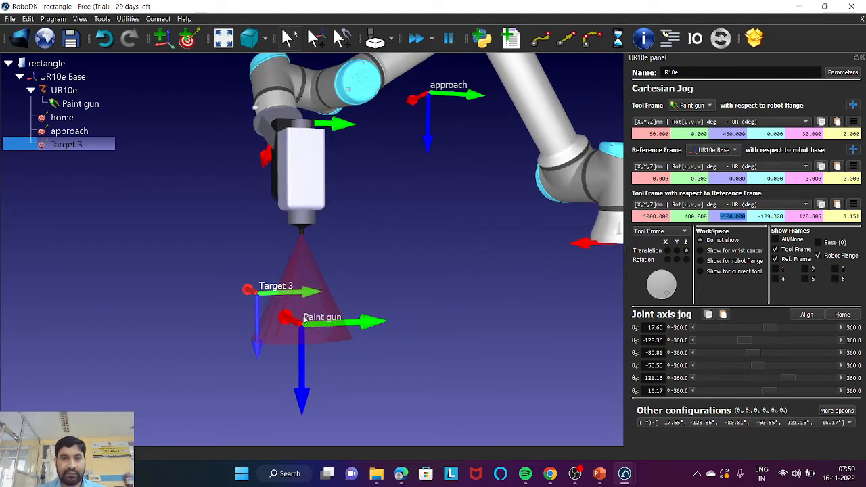
scroll(291, 322, down, 2)
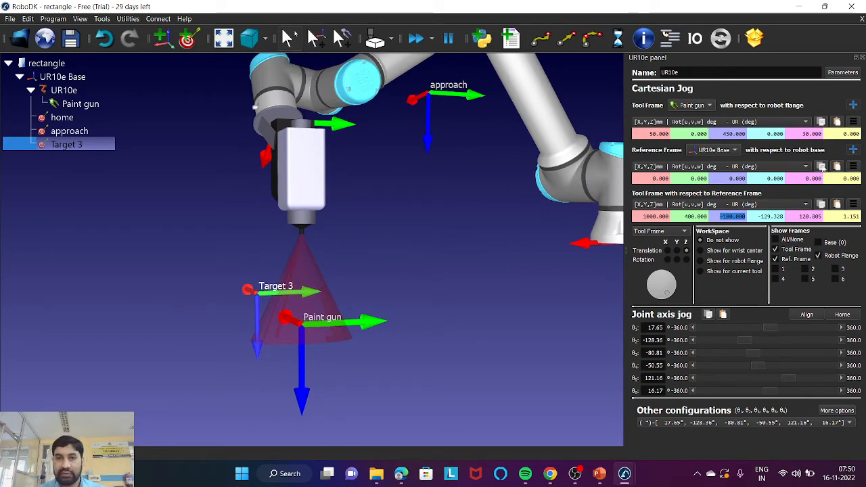
Close the UR10e settings and move the robot back to Target 3
click(863, 57)
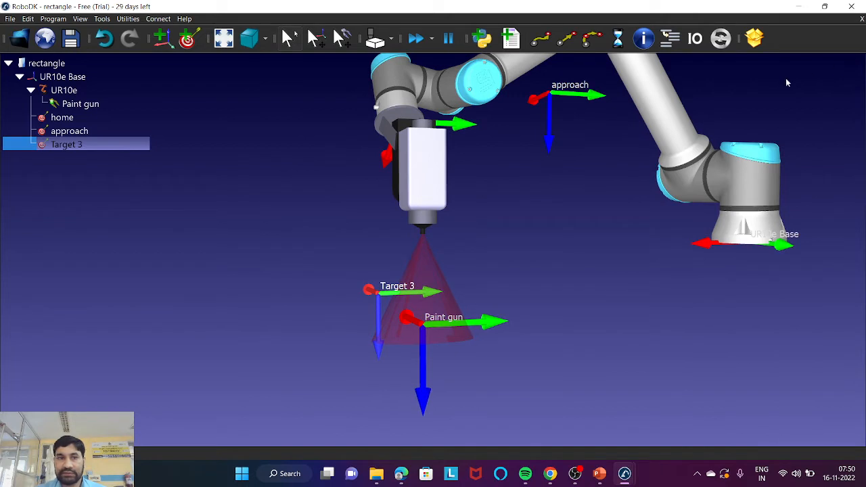
double_click(81, 146)
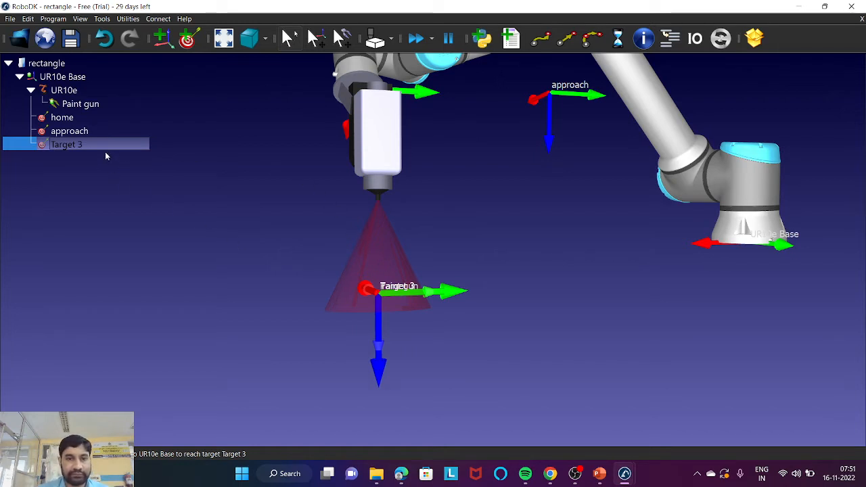
Reopen the UR10e settings and set the tool frame's X coordinate to 1000 mm and Y coordinate to 400 mm
double_click(72, 94)
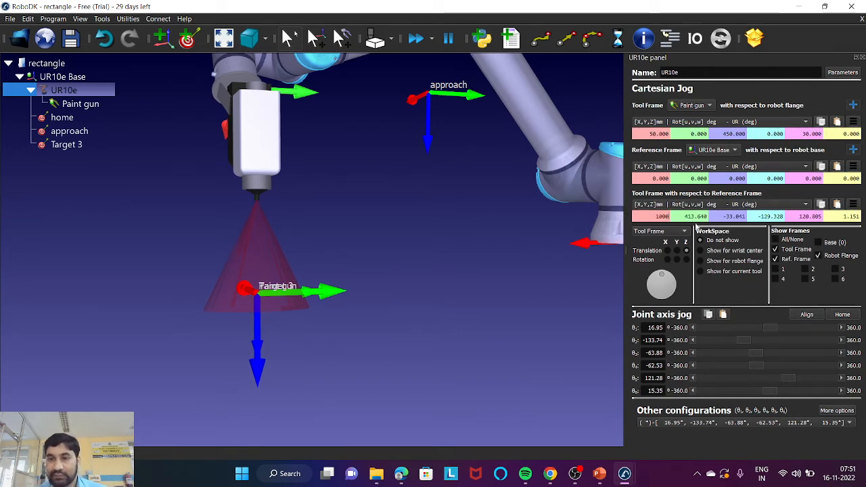
click(695, 218)
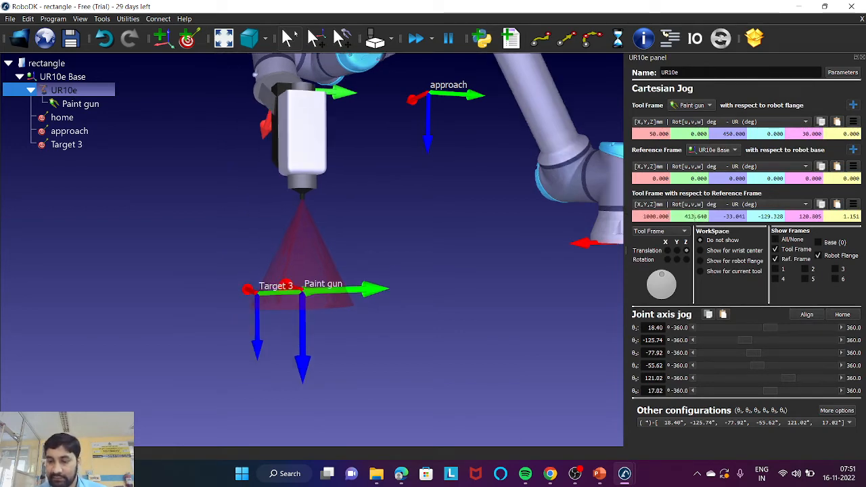
key(BackSpace)
key(BackSpace)
key(BackSpace)
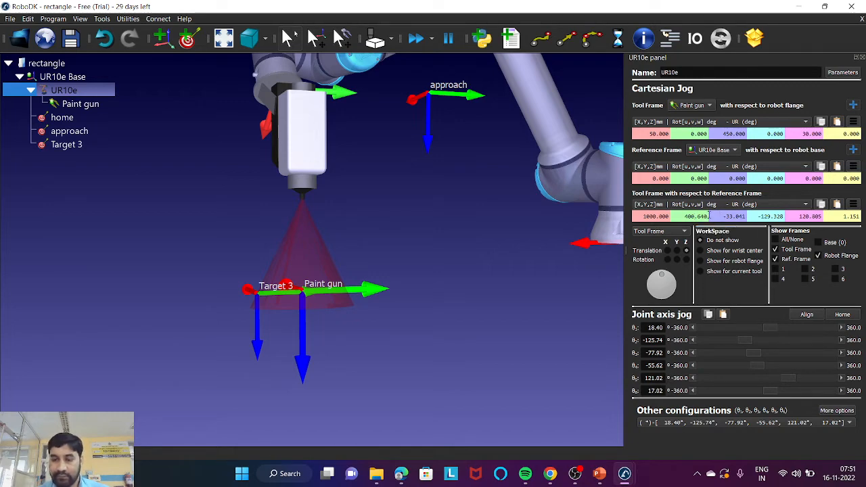
key(Delete)
key(Delete)
key(Delete)
key(Delete)
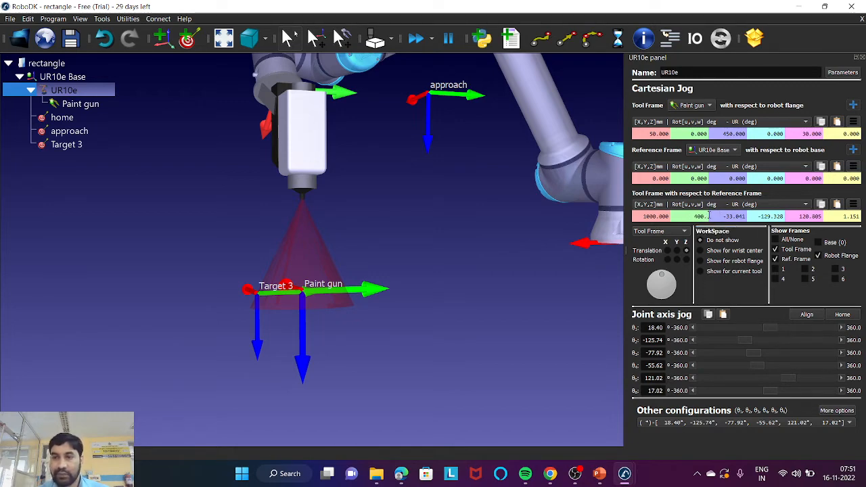
key(Return)
Set the tool frame's Z coordinate with respect to the reference frame to 0 mm
key(BackSpace)
key(BackSpace)
key(BackSpace)
key(BackSpace)
key(BackSpace)
key(BackSpace)
key(BackSpace)
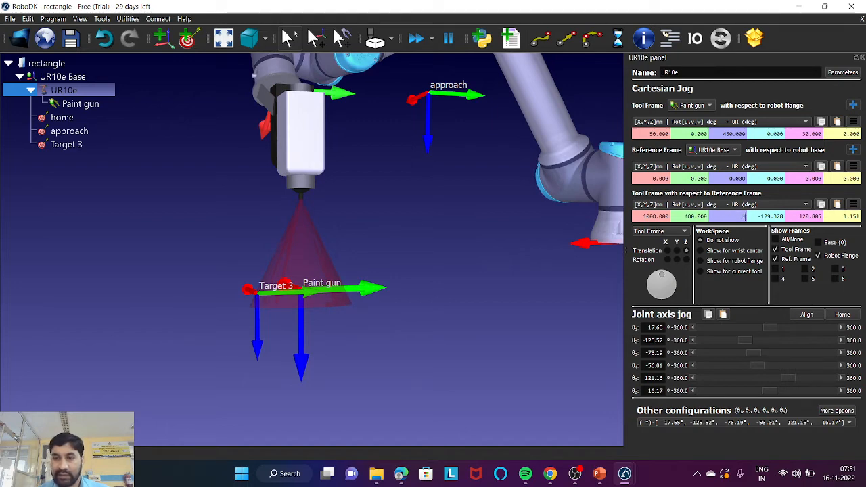
text(0)
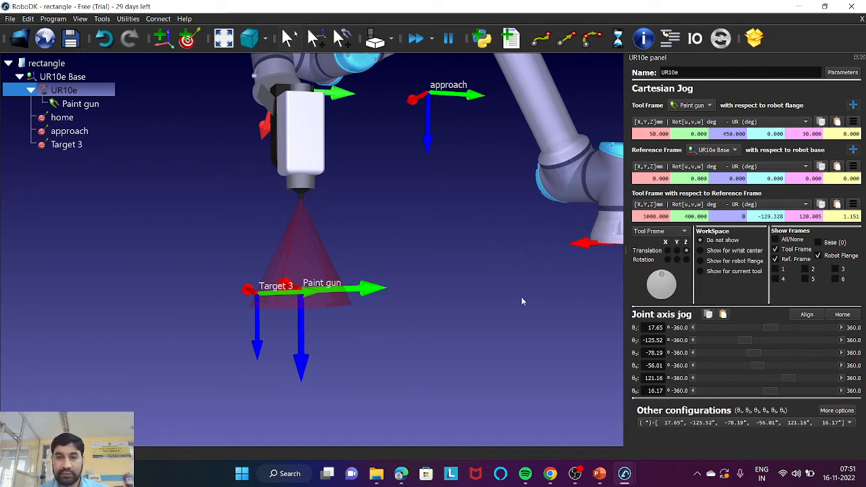
key(Return)
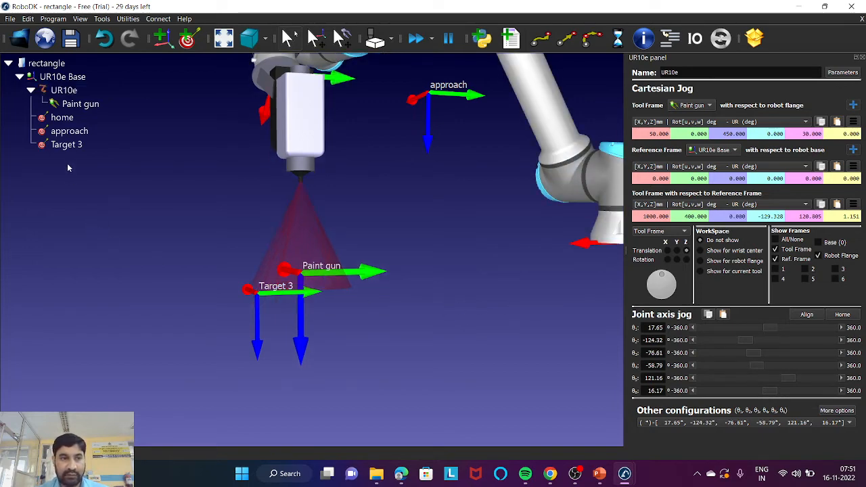
Open the options of Target 3, move the robot to that target and close the options
right_click(68, 145)
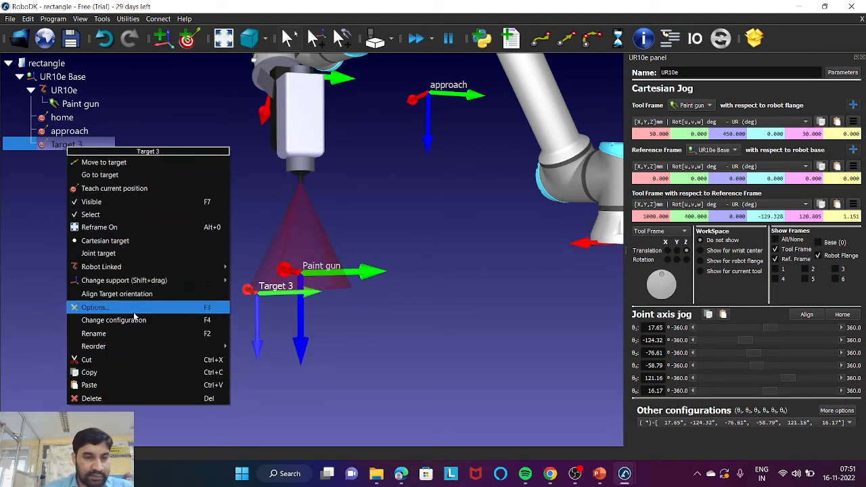
click(95, 307)
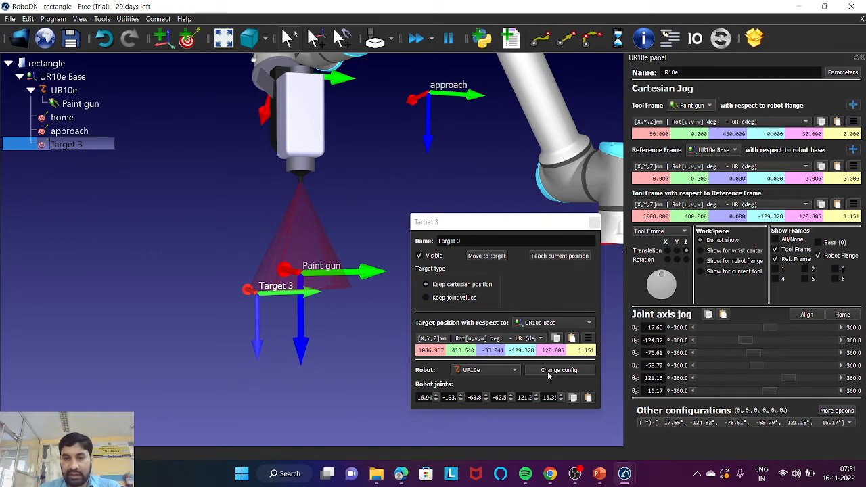
click(494, 258)
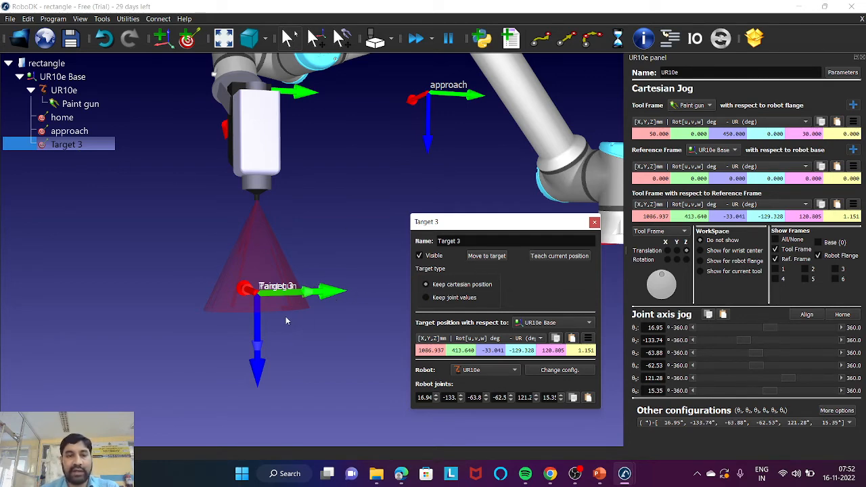
click(595, 223)
Examine the robot's pose and the paint gun's position at Target 3
scroll(284, 268, up, 3)
scroll(284, 268, down, 5)
scroll(292, 274, up, 5)
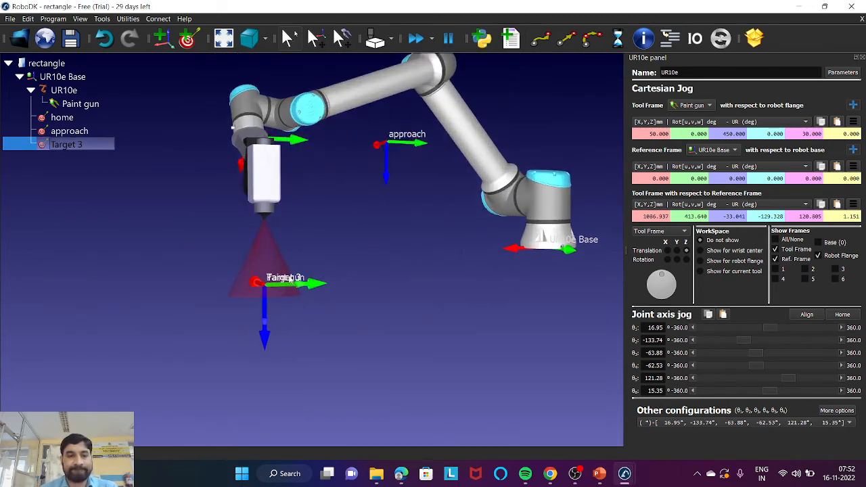
scroll(304, 287, down, 4)
scroll(284, 293, up, 2)
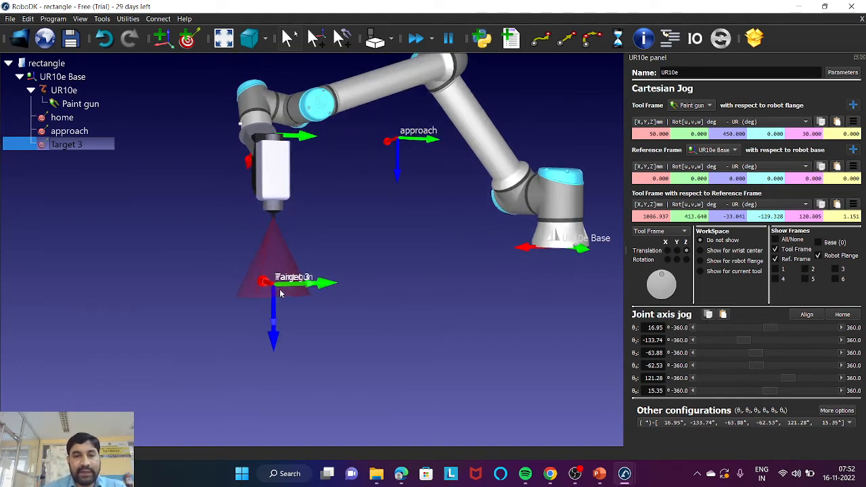
click(654, 217)
scroll(655, 216, up, 5)
scroll(654, 217, down, 4)
scroll(655, 217, down, 1)
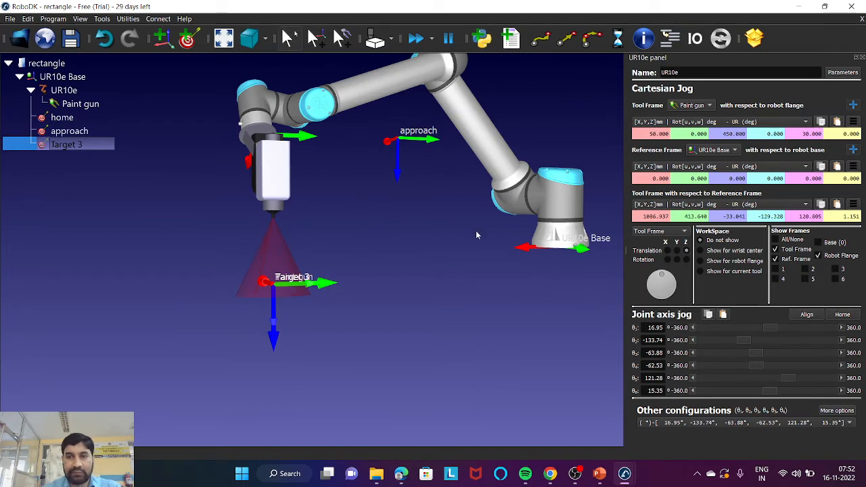
Open the options of Target 3 and set the robot's tool frame X coordinate to 1000 mm
right_click(61, 149)
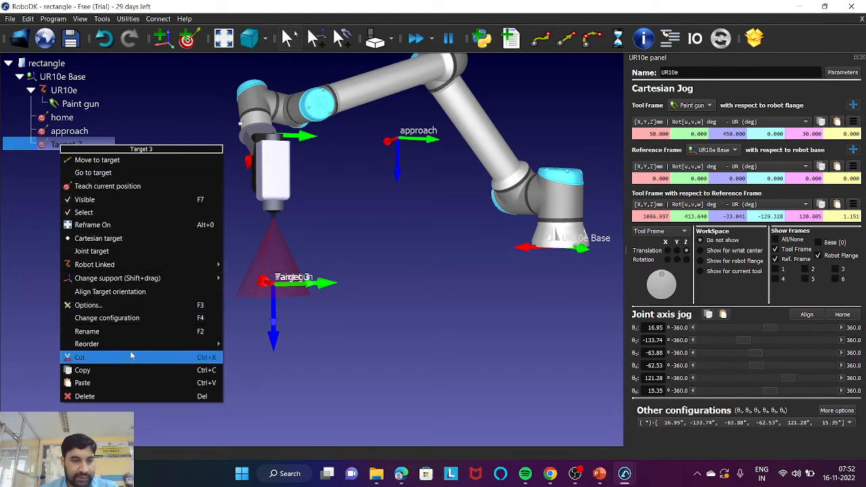
click(135, 306)
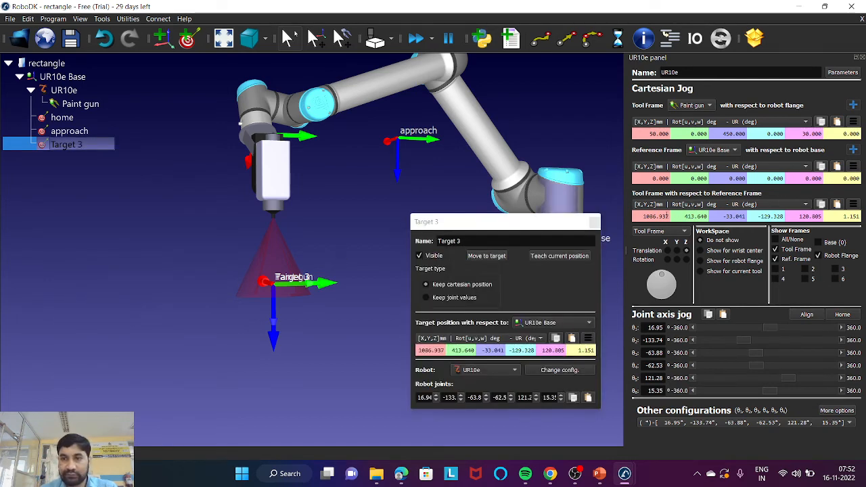
click(666, 216)
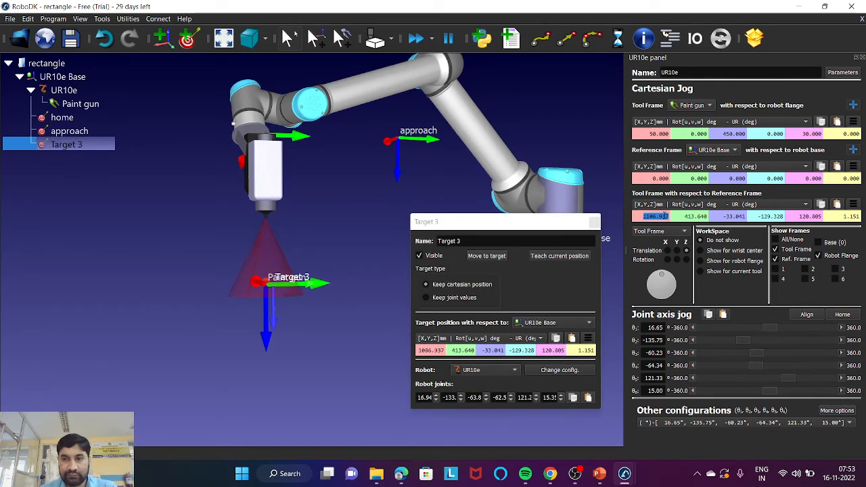
scroll(665, 216, down, 4)
text(10)
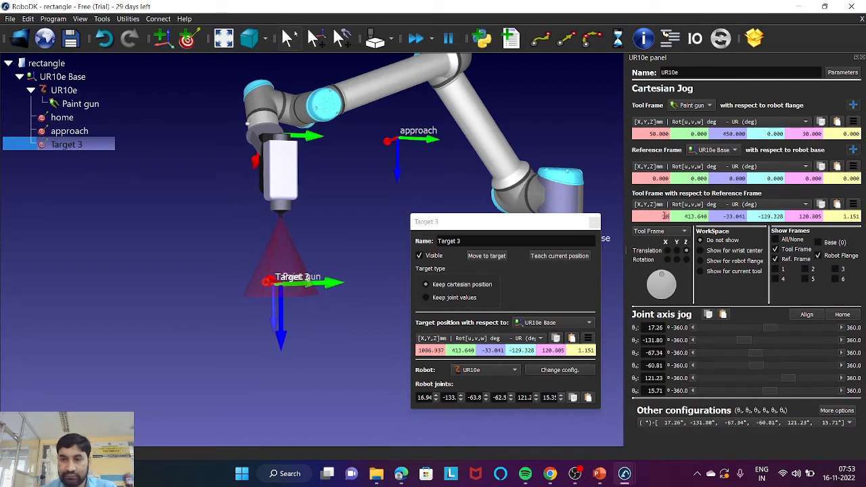
text(00)
key(Return)
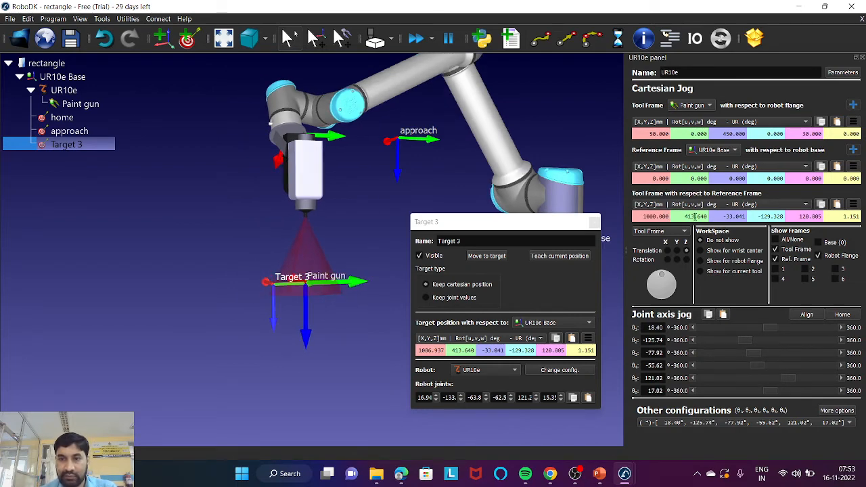
Set the tool frame's Y coordinate with respect to the reference frame to 400 mm and its Z coordinate to 0 mm
drag(707, 216, 683, 216)
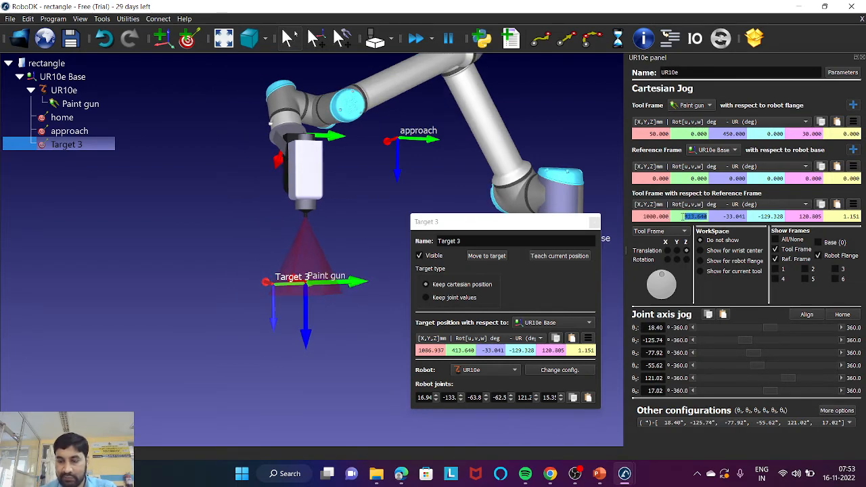
text(4)
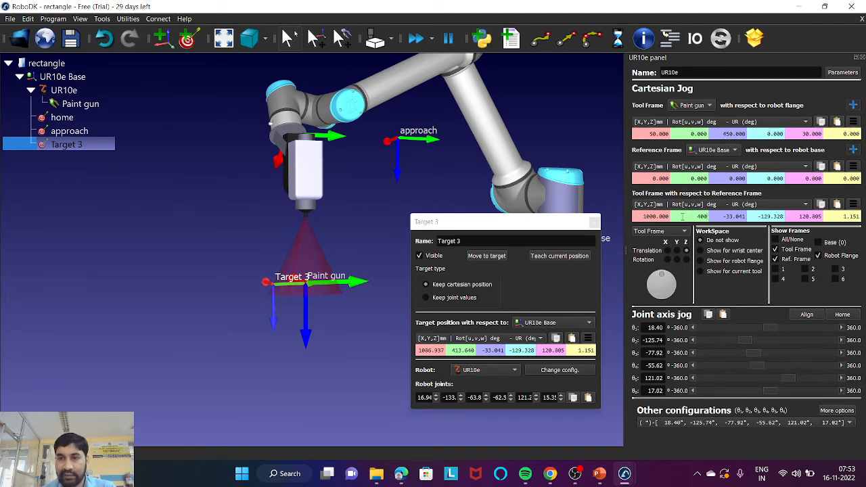
text(00)
key(Return)
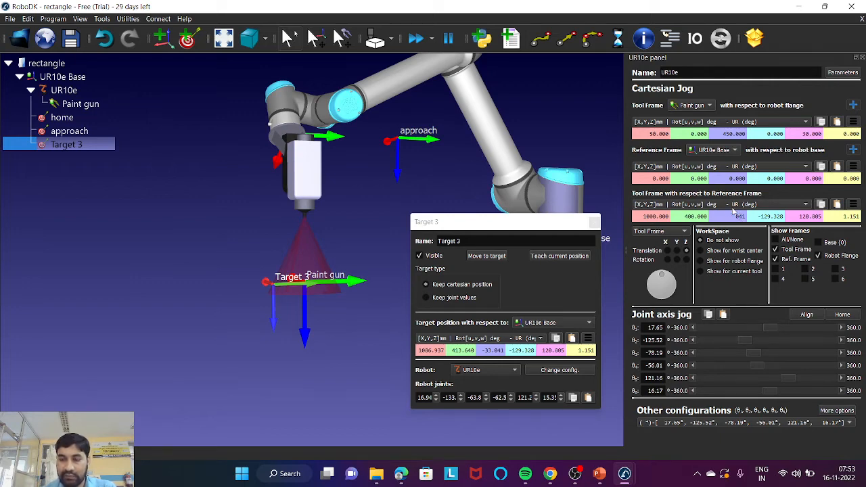
key(Delete)
key(Delete)
key(Delete)
text(0)
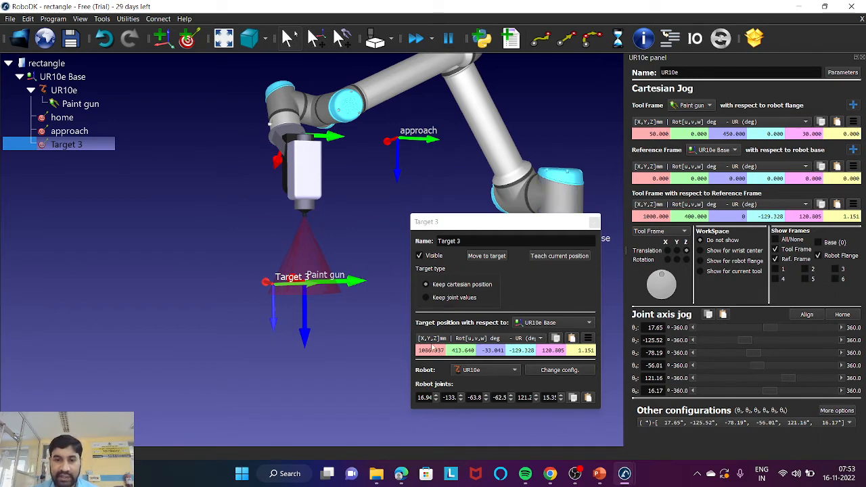
Set Target 3's position to X 1000, Y 400 and Z 0 mm, move the robot to it and close its options
click(443, 352)
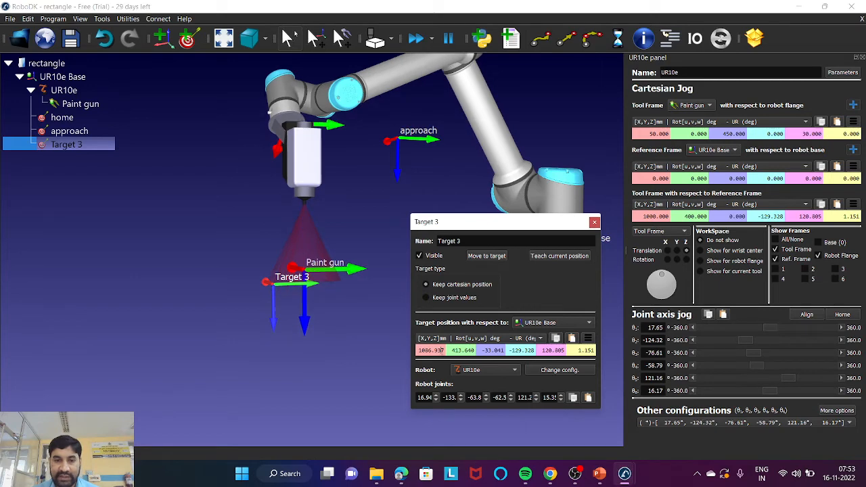
scroll(443, 352, up, 10)
text(1000)
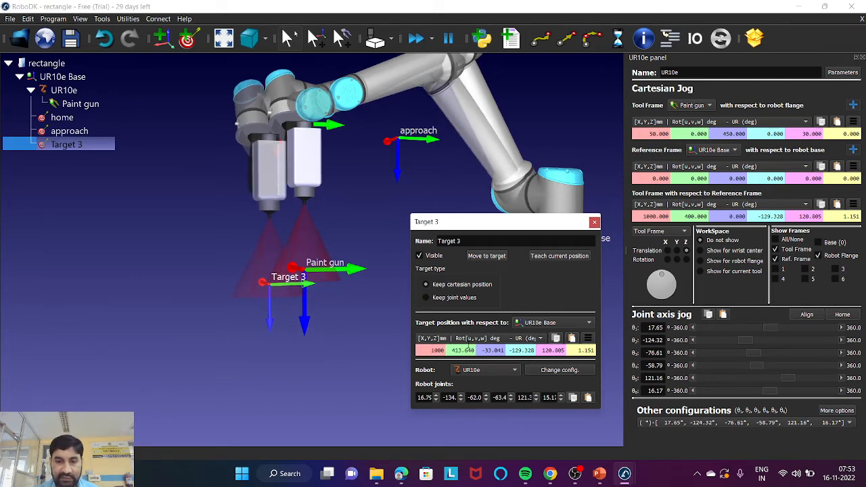
click(469, 352)
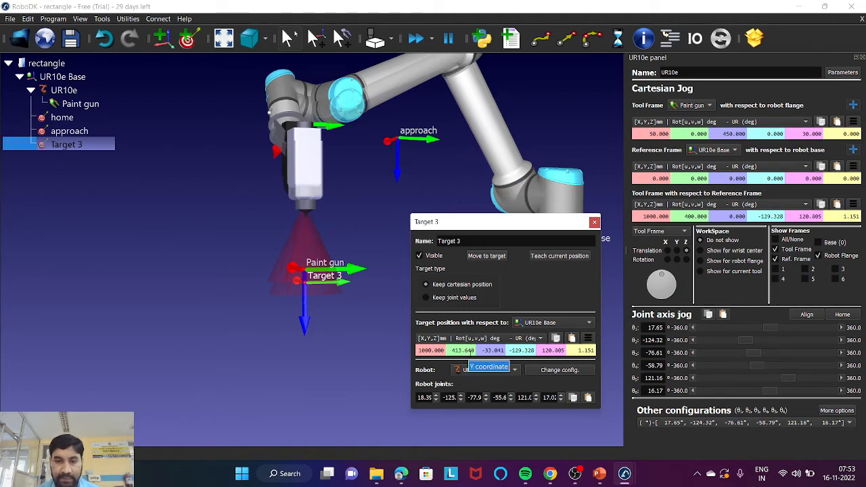
text(400)
click(499, 350)
drag(506, 352, 485, 351)
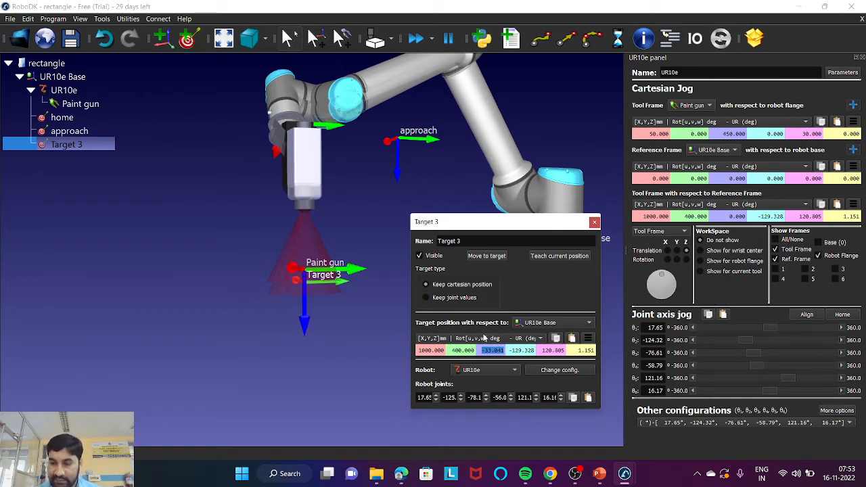
text(0)
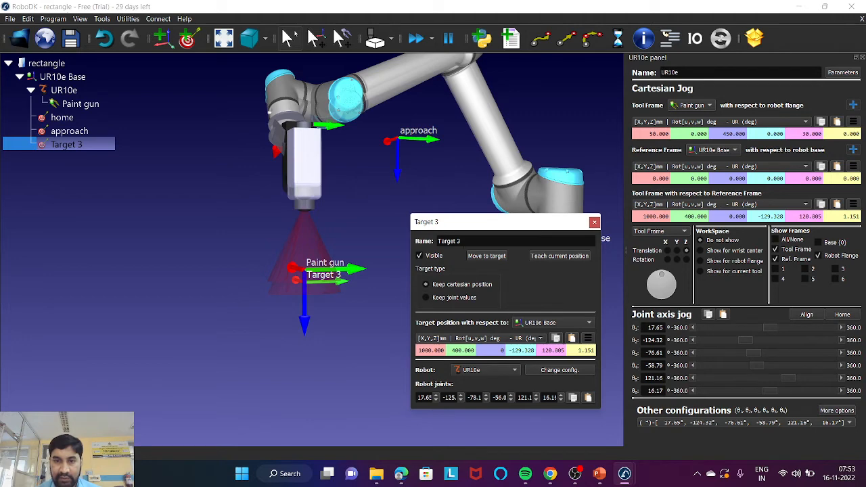
click(480, 258)
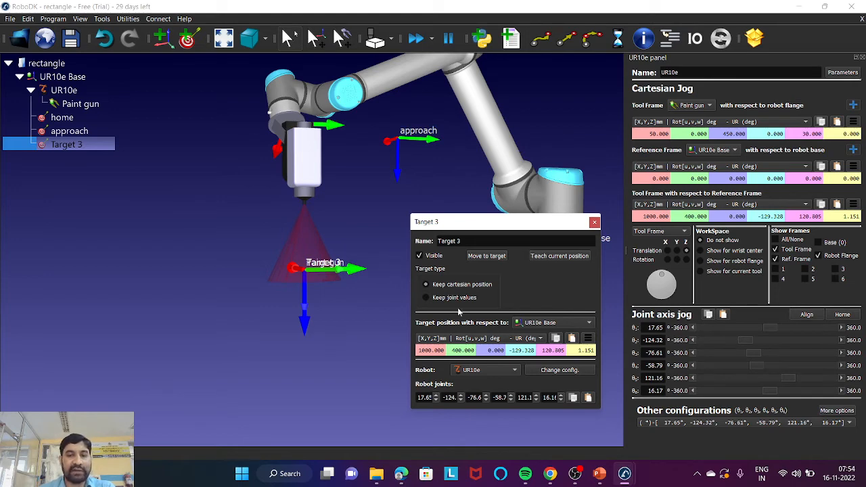
click(594, 222)
Set the tool frame's X coordinate with respect to the reference frame to 500 mm and add a target at that robot position
scroll(324, 299, up, 2)
scroll(324, 299, down, 4)
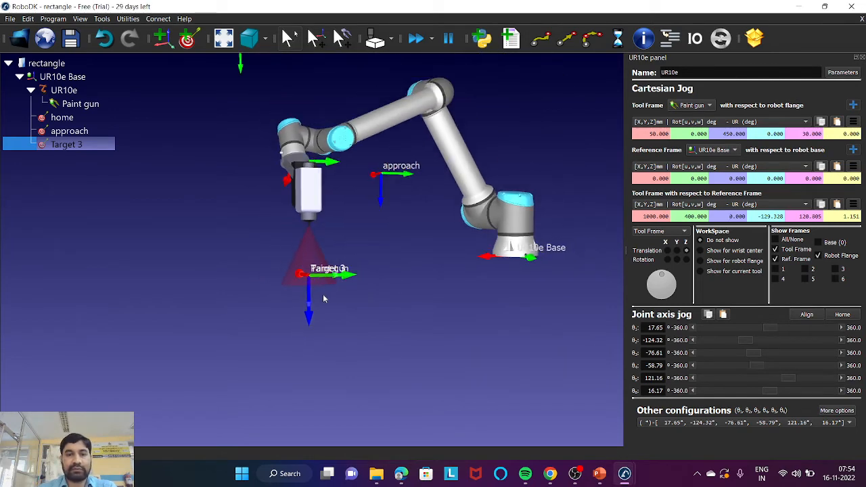
scroll(364, 314, up, 1)
drag(364, 314, 359, 322)
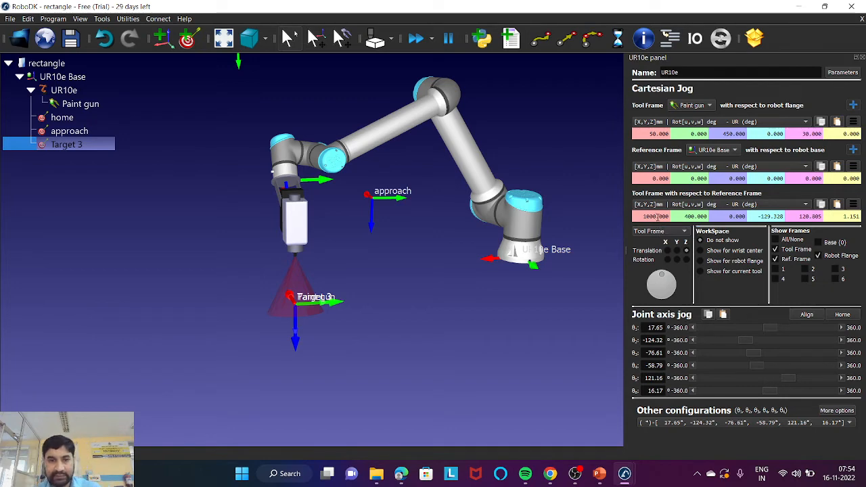
scroll(657, 217, up, 2)
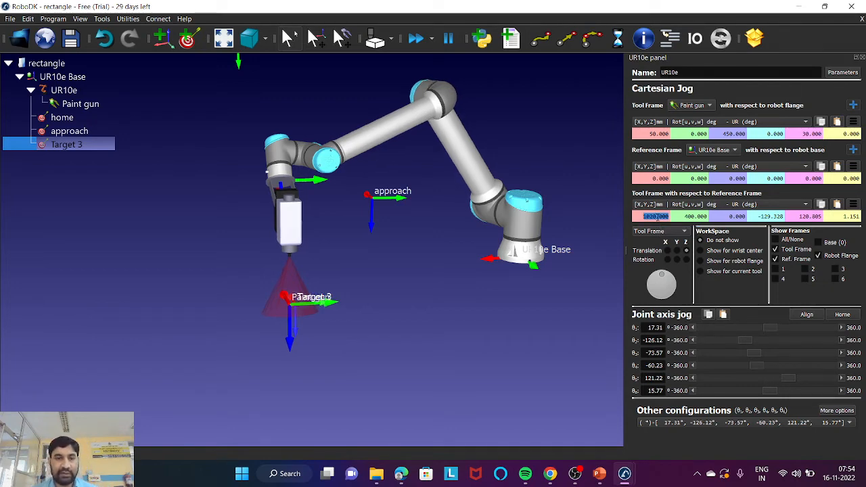
scroll(657, 217, up, 3)
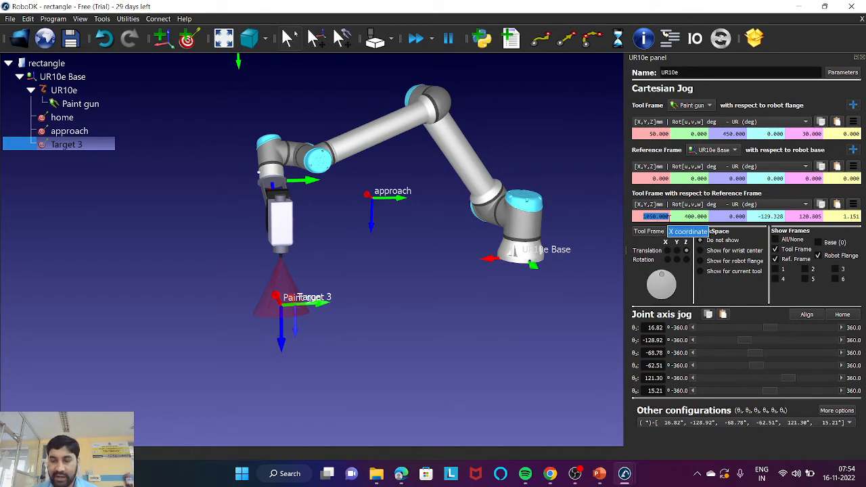
text(500)
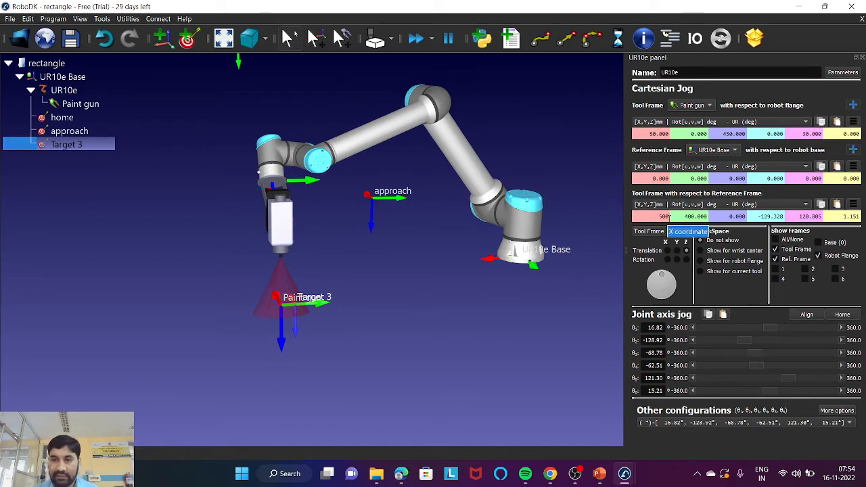
key(Return)
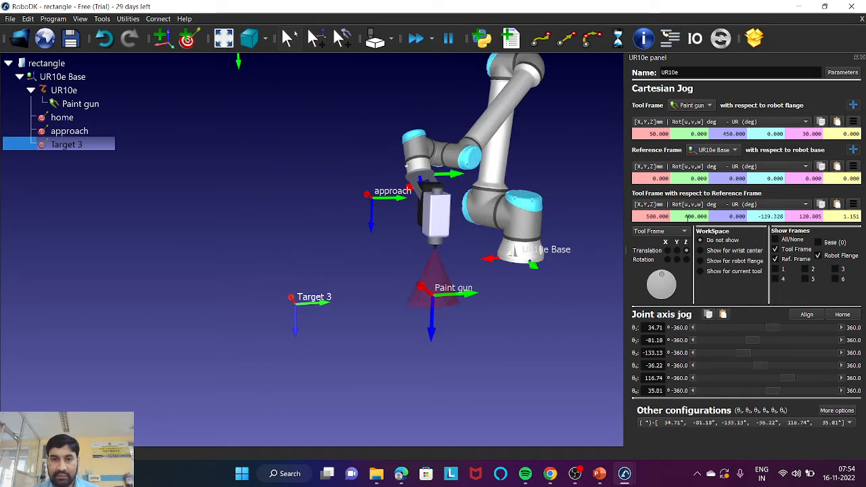
drag(484, 292, 434, 326)
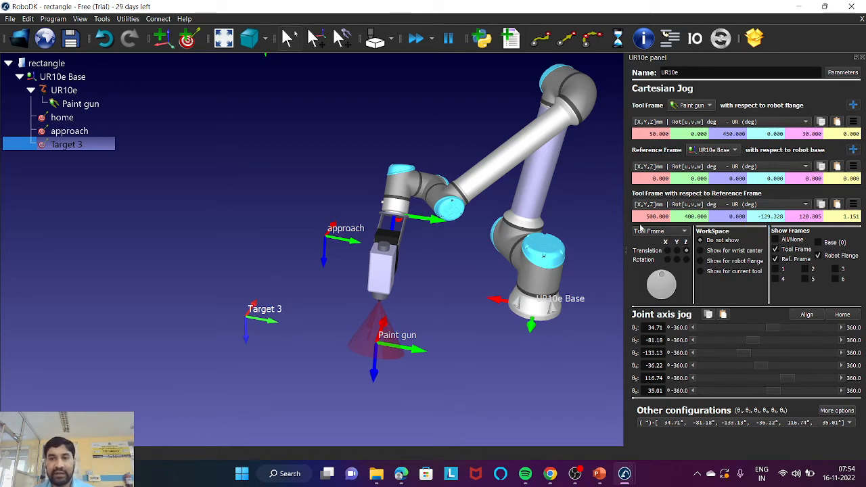
click(187, 40)
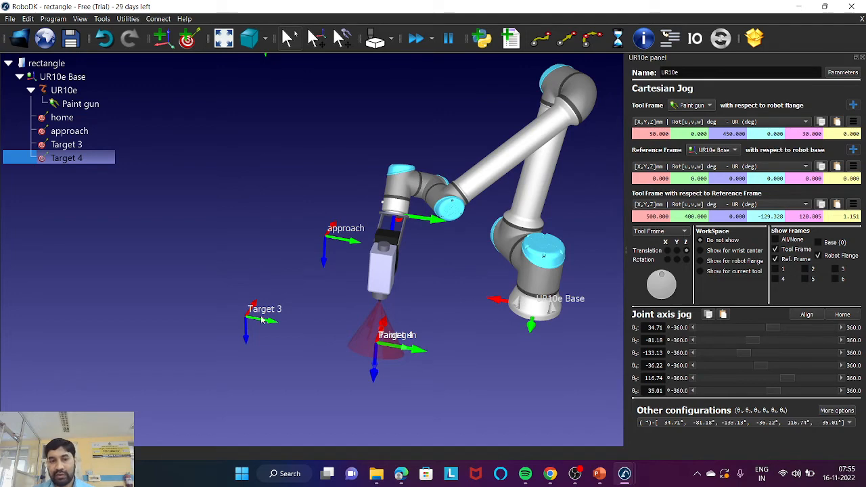
Lower the tool frame's Y coordinate with respect to the reference frame to -300 mm and add another target at that position
scroll(342, 307, down, 3)
scroll(305, 330, up, 3)
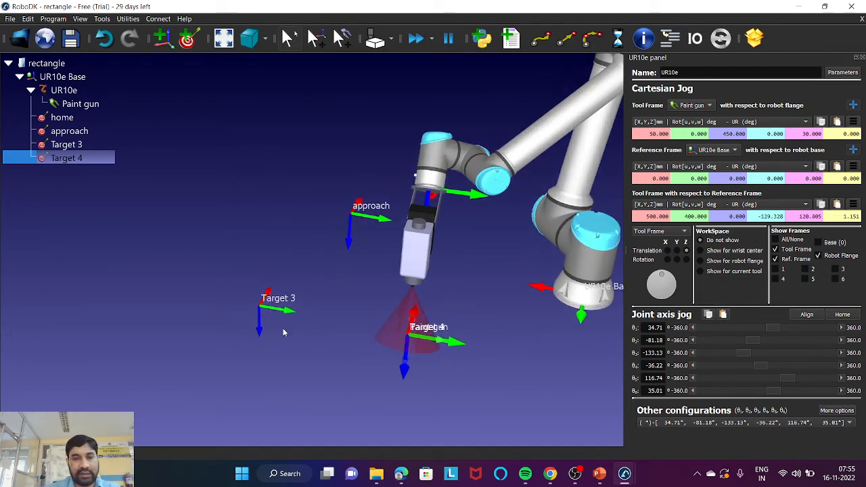
scroll(285, 332, up, 2)
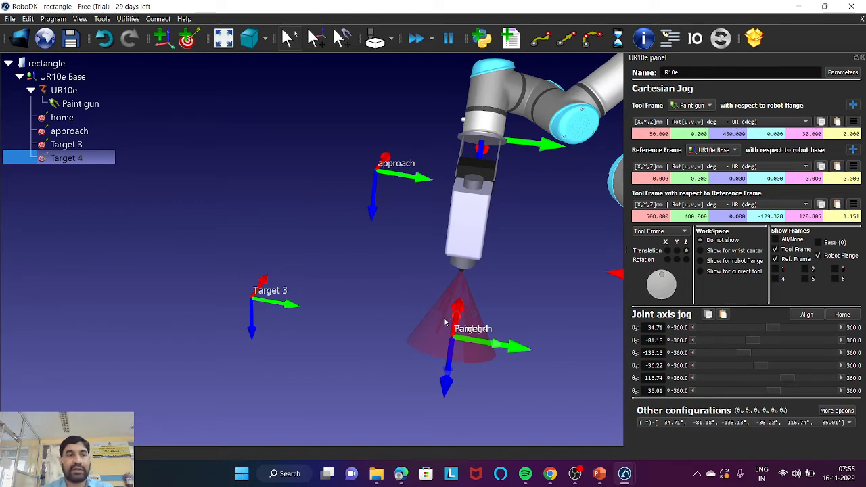
scroll(324, 308, down, 2)
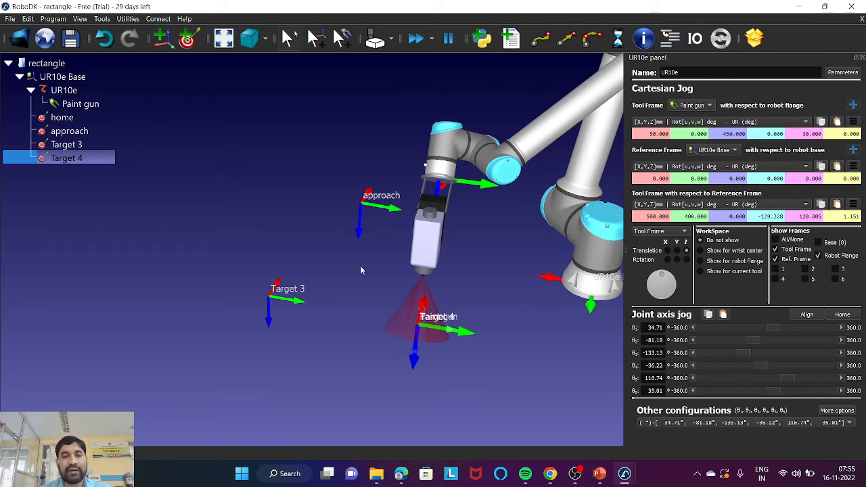
scroll(359, 267, down, 1)
drag(358, 269, 474, 284)
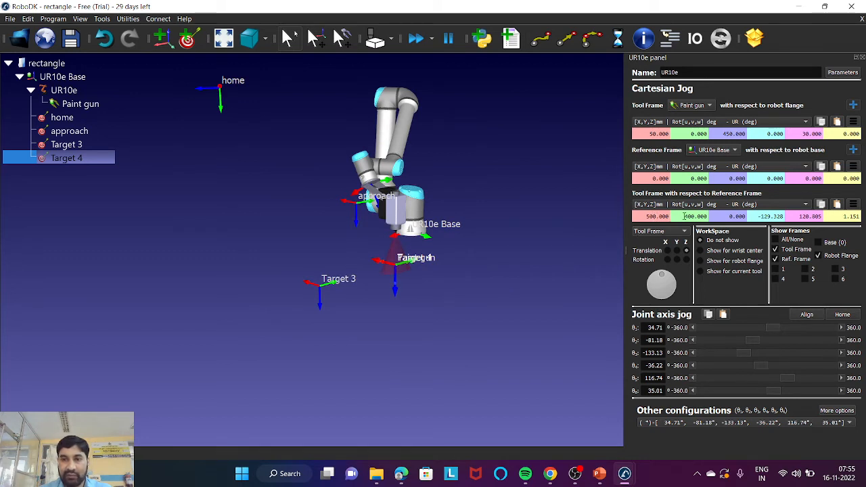
scroll(686, 216, up, 2)
scroll(686, 216, down, 3)
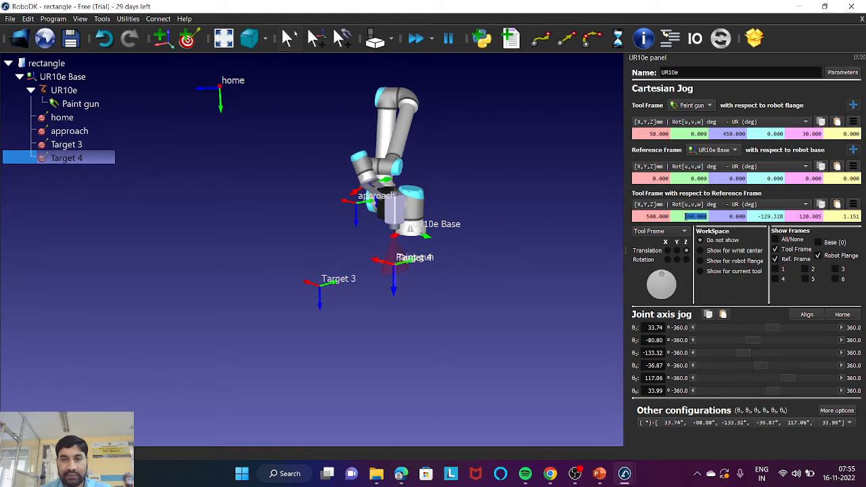
scroll(686, 216, down, 1)
scroll(686, 217, down, 2)
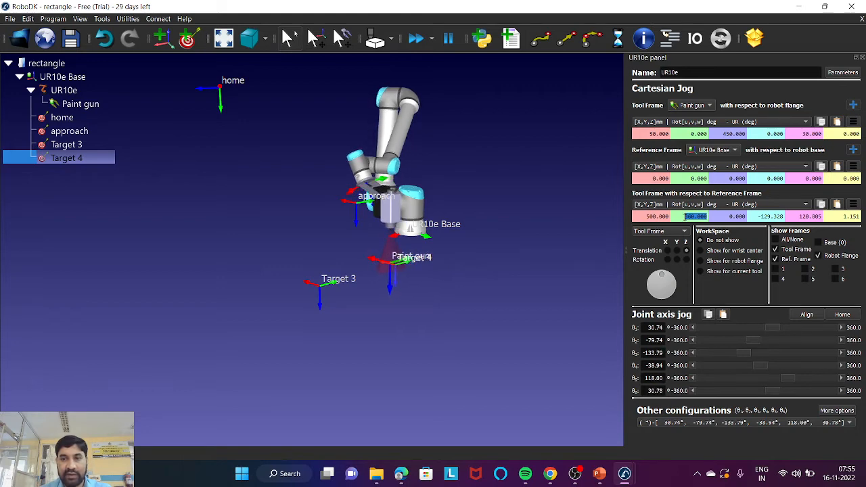
scroll(686, 217, down, 6)
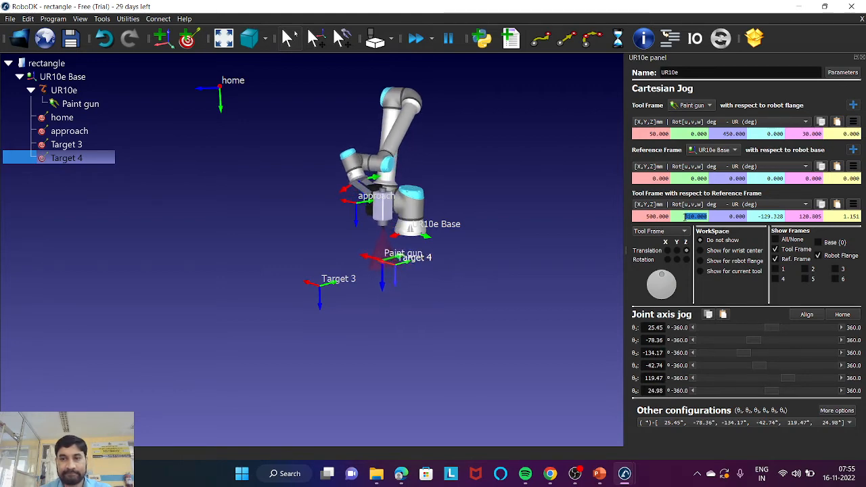
scroll(685, 217, down, 6)
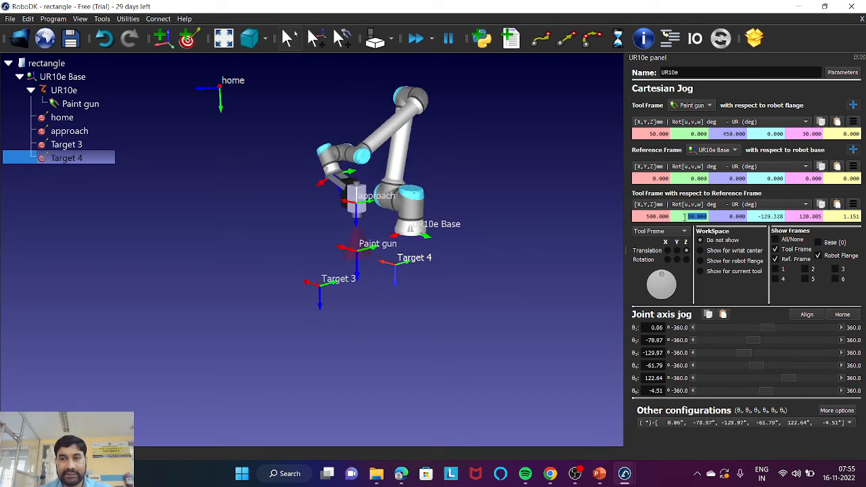
scroll(685, 217, down, 3)
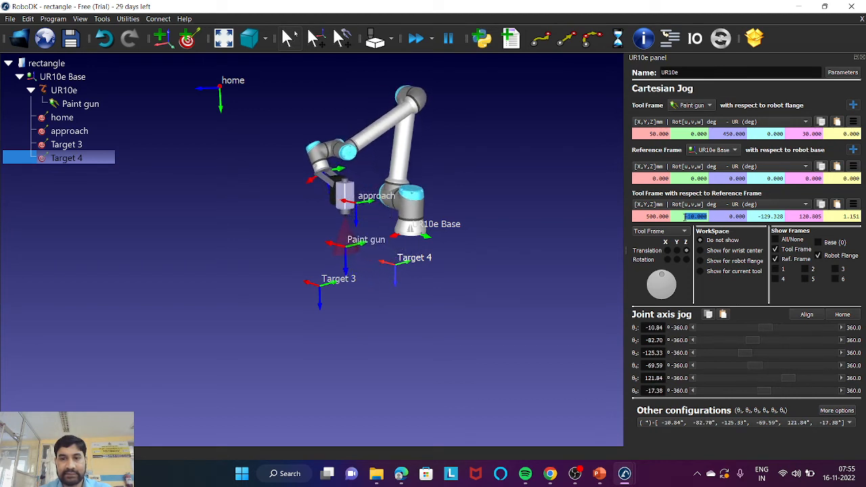
scroll(686, 216, down, 2)
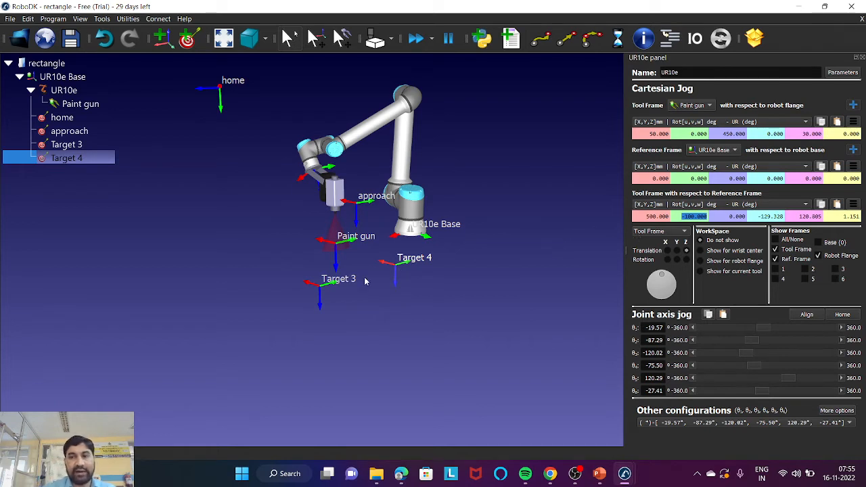
text(-130)
key(Return)
scroll(691, 217, down, 3)
scroll(693, 216, down, 3)
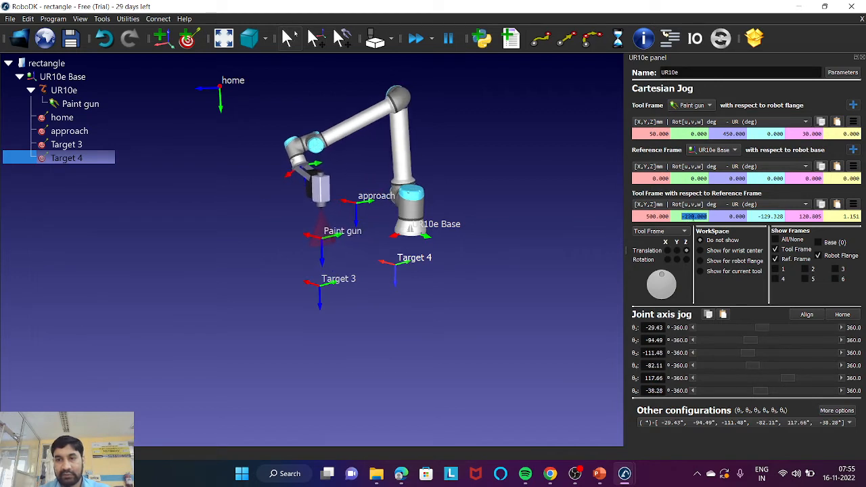
scroll(694, 216, down, 4)
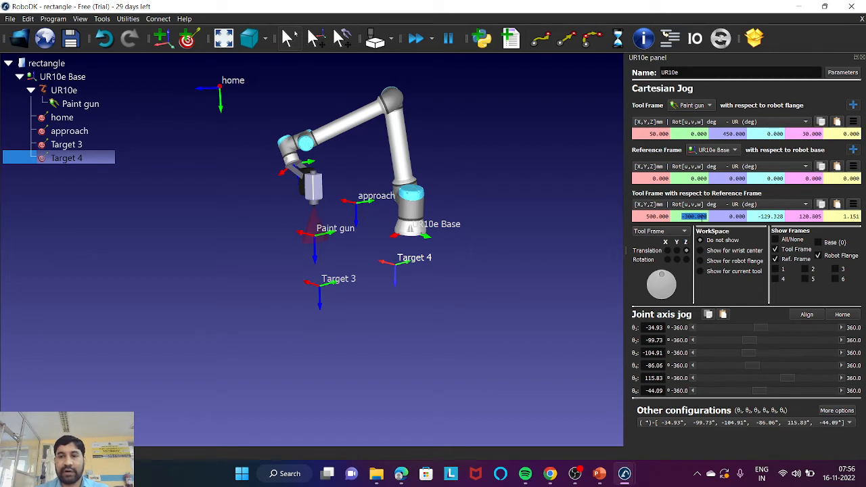
scroll(386, 263, up, 5)
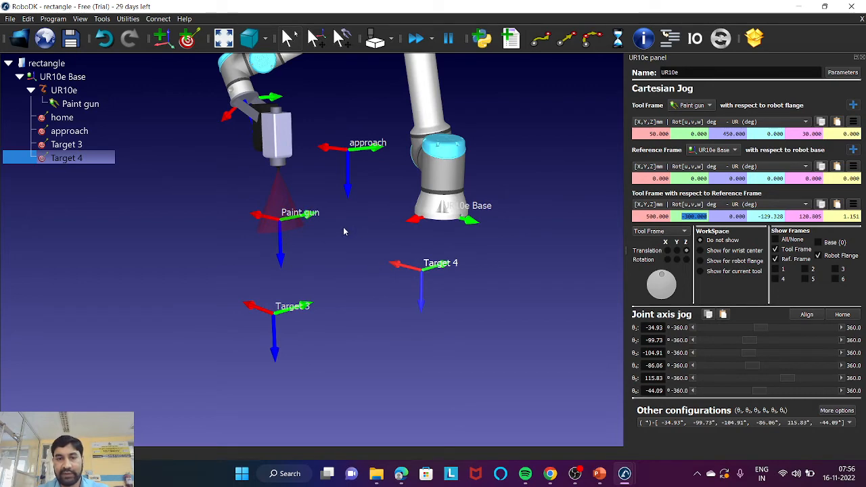
click(187, 41)
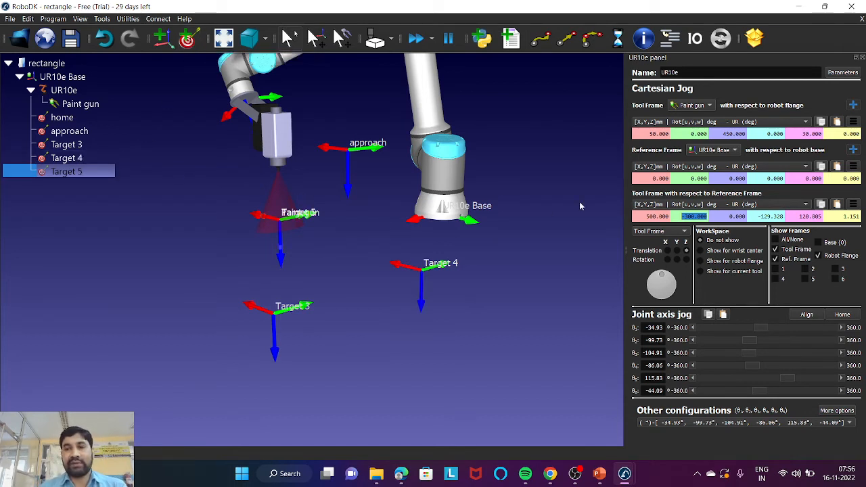
Set the tool frame's X coordinate with respect to the reference frame to 1000 mm and add a target at that position
click(648, 216)
scroll(648, 217, down, 1)
scroll(648, 218, up, 2)
text(1)
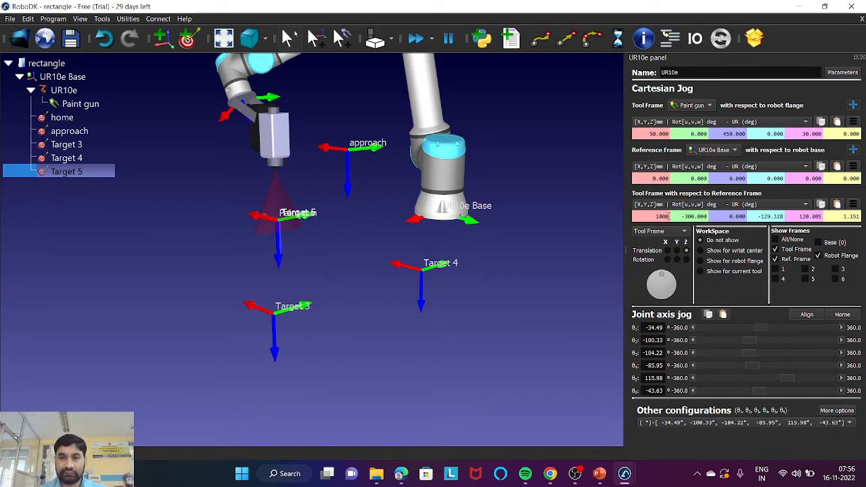
key(Return)
right_drag(298, 307, 311, 338)
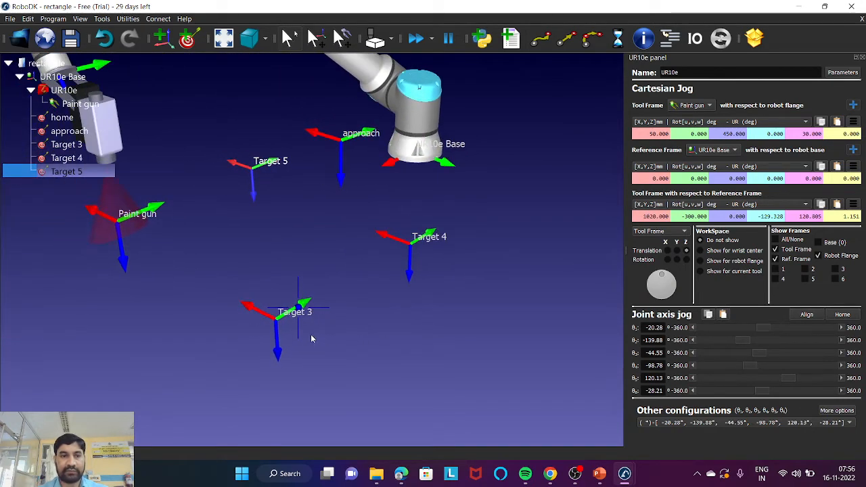
scroll(645, 217, up, 1)
scroll(645, 217, down, 2)
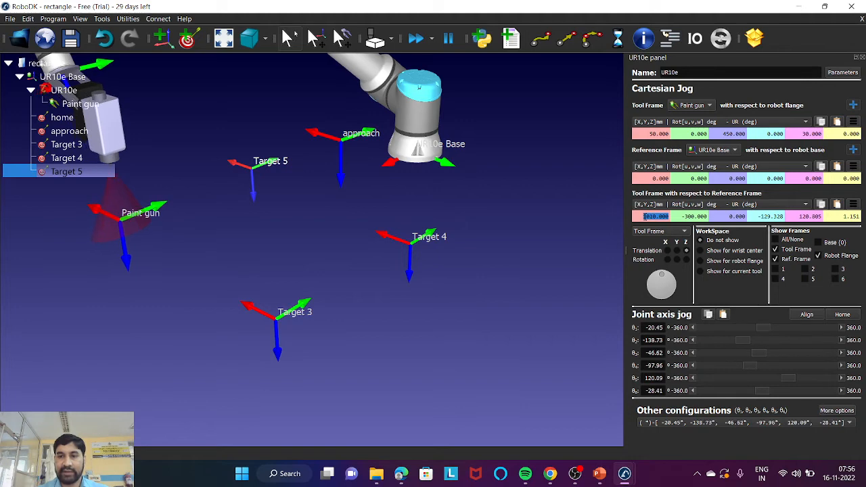
scroll(645, 217, down, 1)
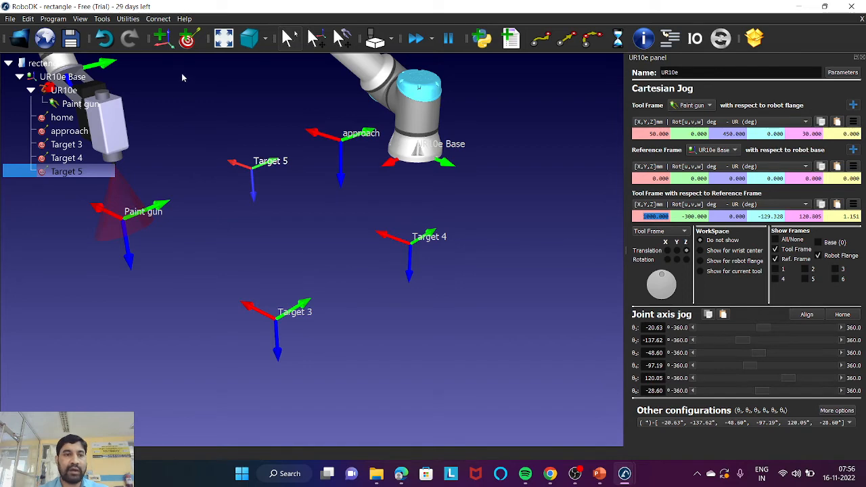
click(187, 38)
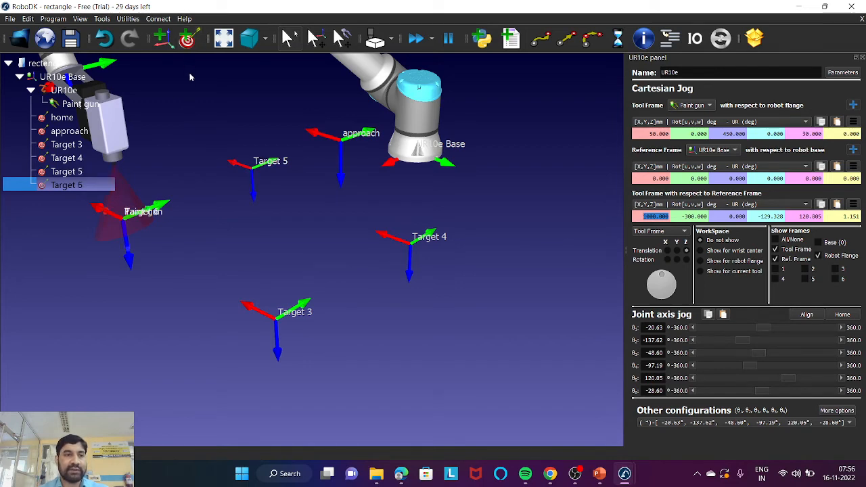
Rename Target 3 as c1 and Target 4 as c2
scroll(380, 214, down, 1)
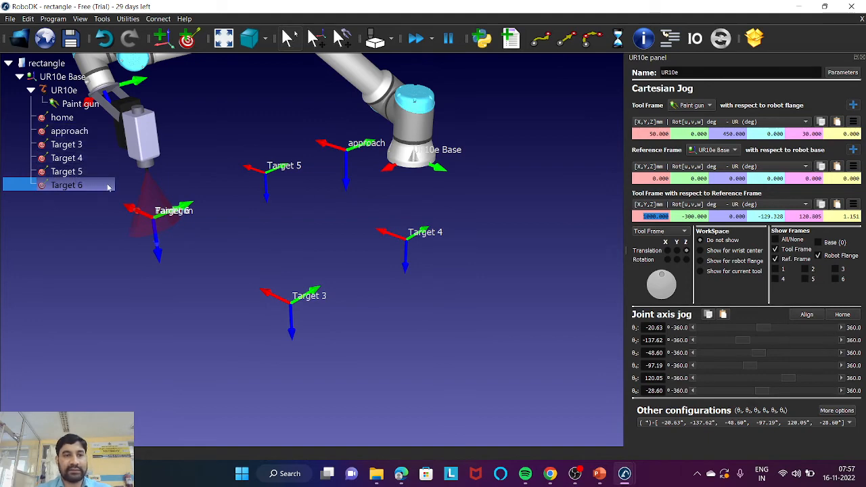
right_click(78, 144)
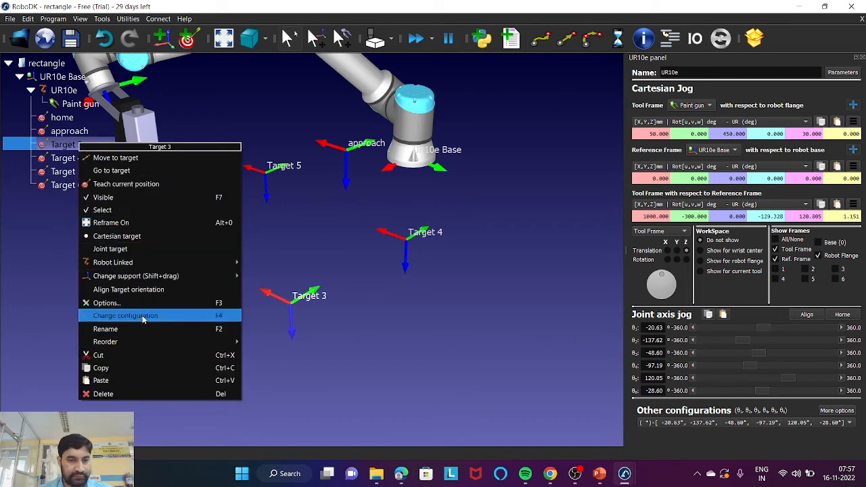
click(171, 329)
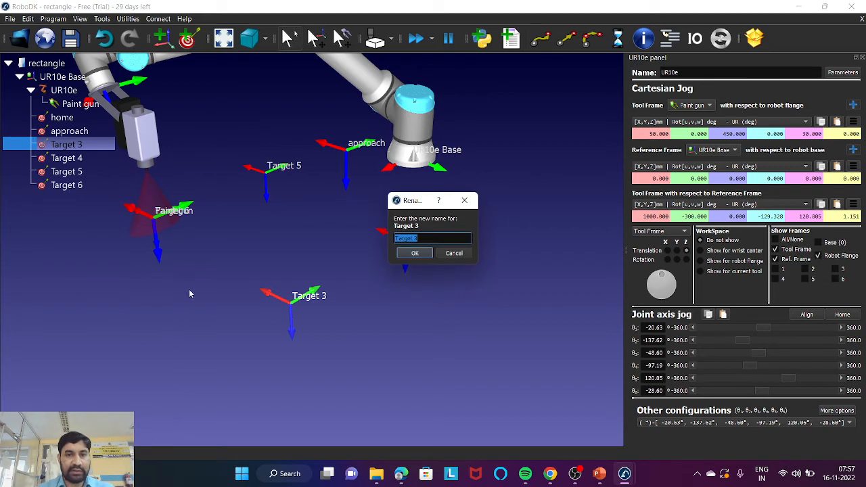
text(c)
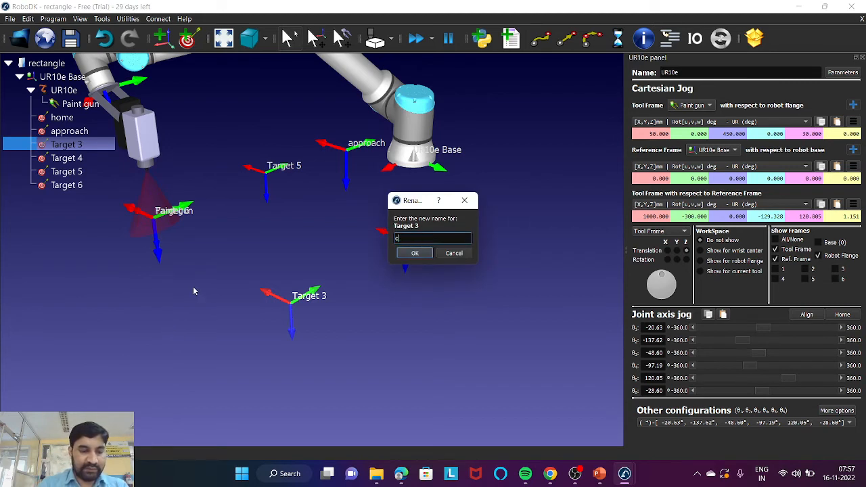
click(415, 254)
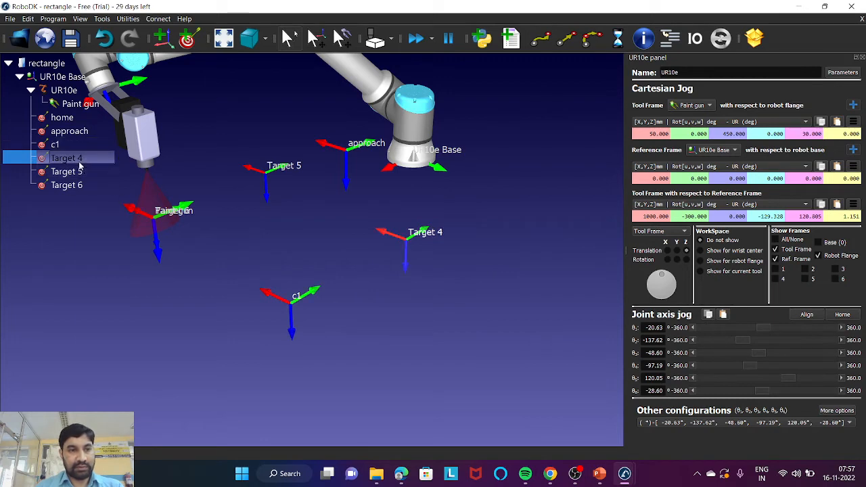
right_click(80, 160)
click(156, 349)
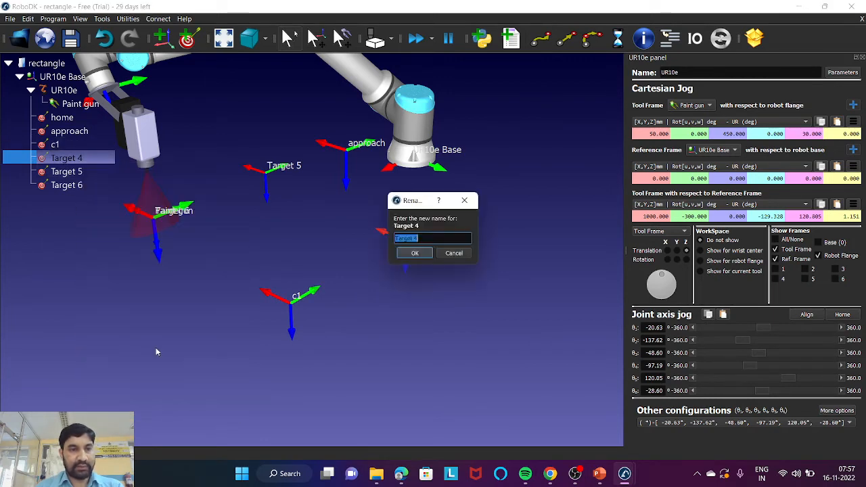
text(c2)
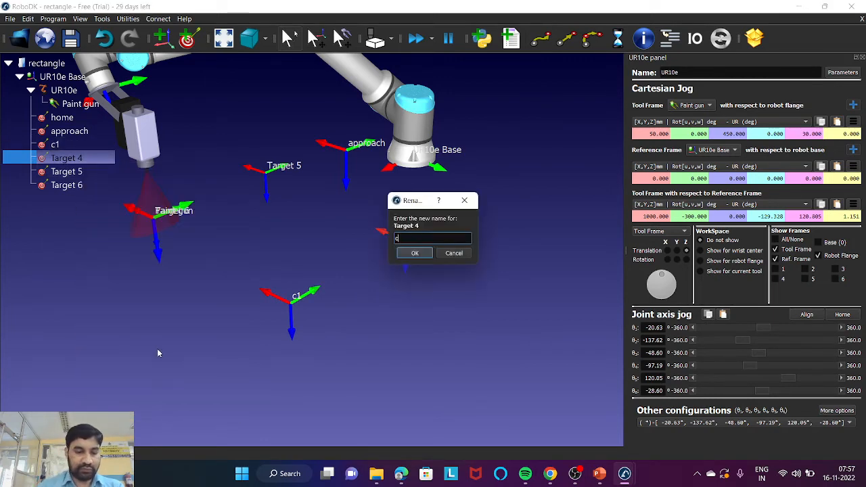
click(415, 254)
Rename Target 5 as c3 and Target 6 as c4
click(68, 171)
right_click(69, 175)
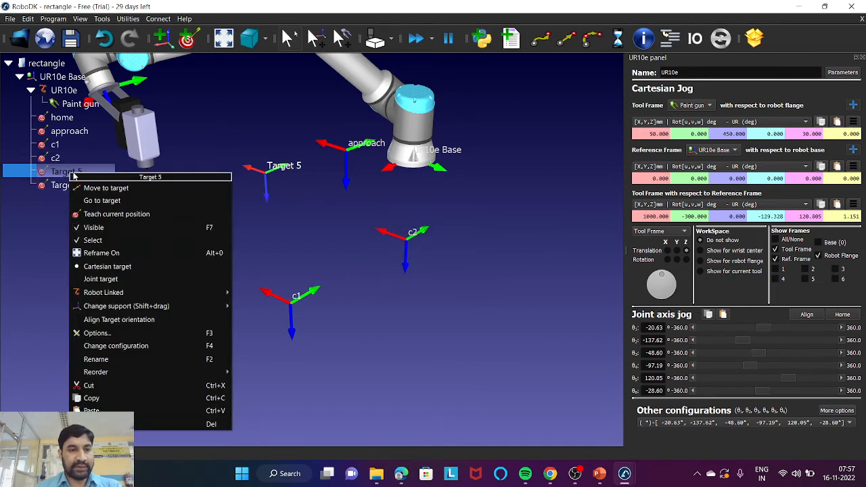
click(140, 364)
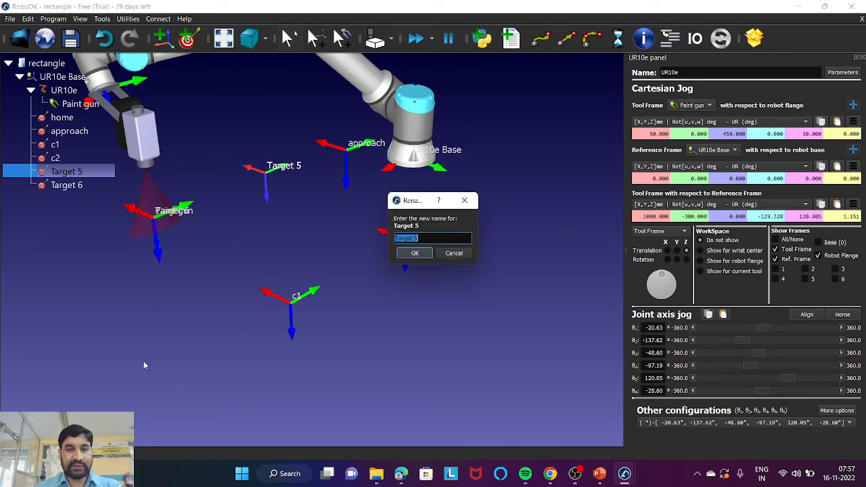
text(c3)
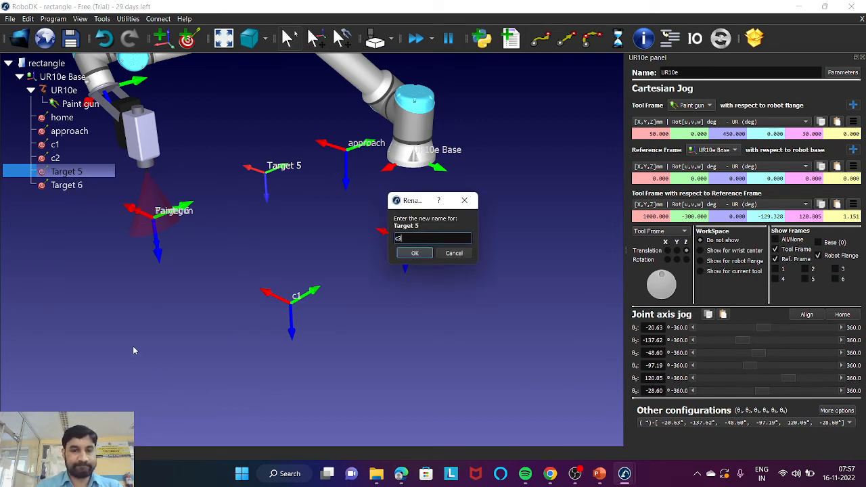
click(407, 255)
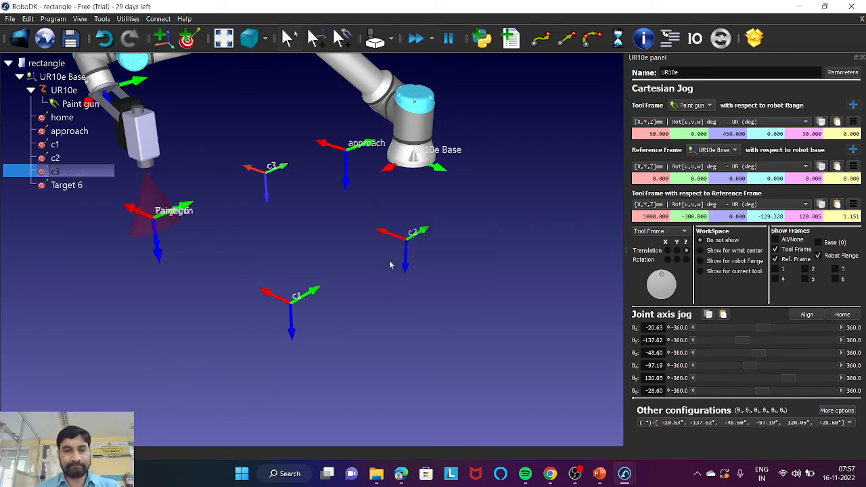
right_click(71, 189)
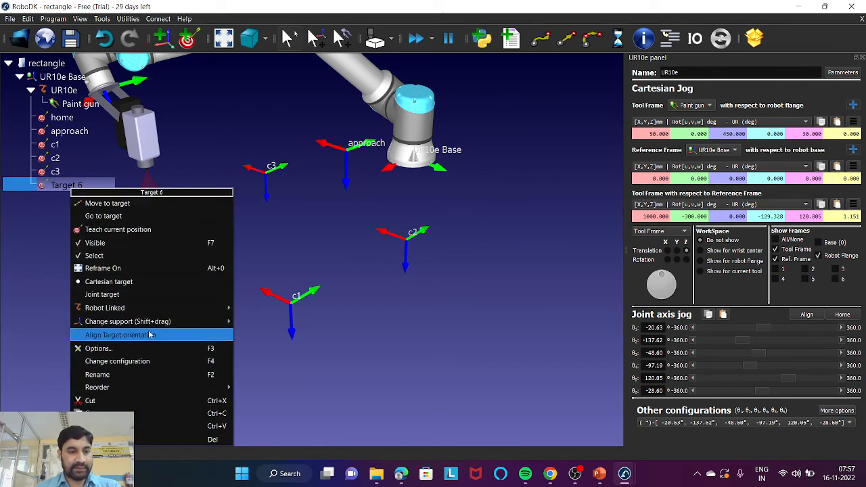
click(156, 381)
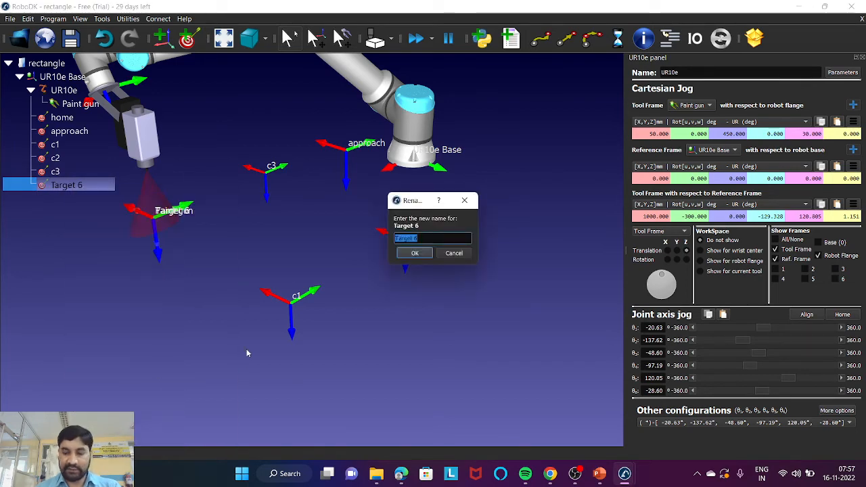
text(c4)
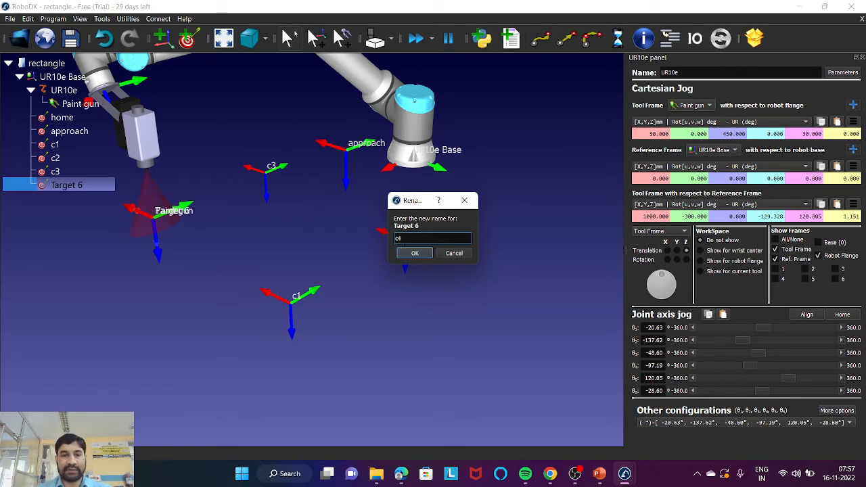
click(411, 253)
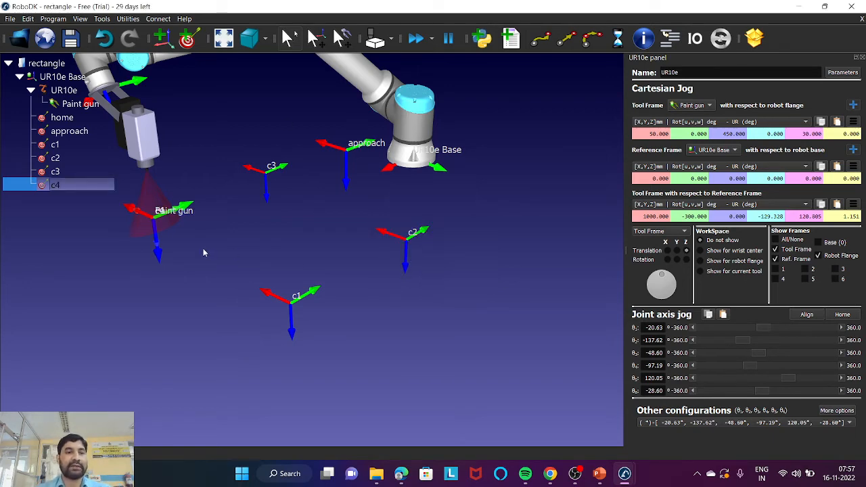
Check the taught positions by moving the robot through home, approach, c1, c2, c3 and c4 in order
scroll(391, 176, down, 2)
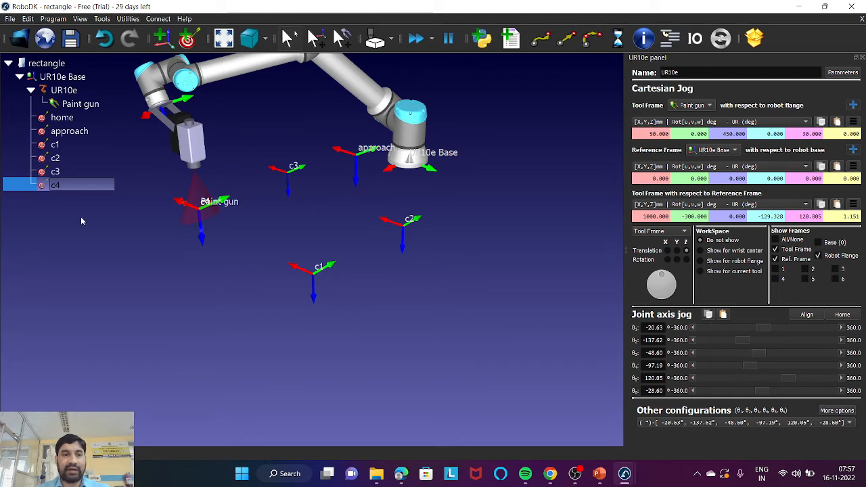
double_click(61, 119)
scroll(251, 186, down, 2)
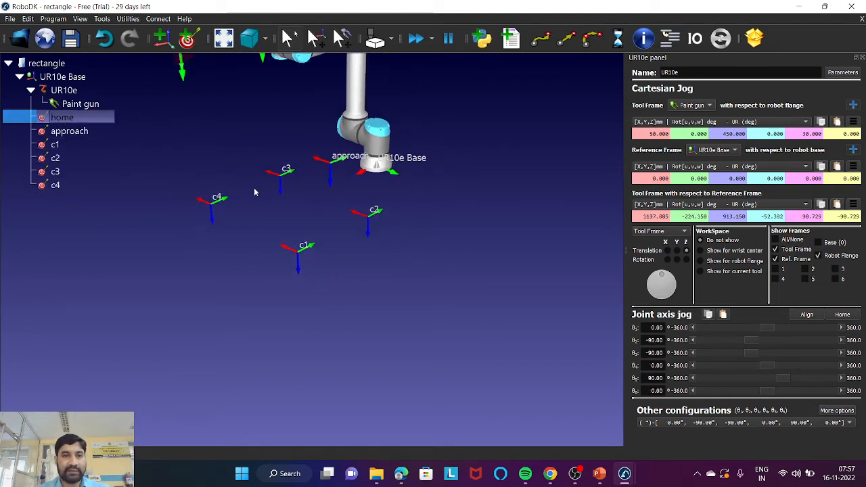
double_click(76, 130)
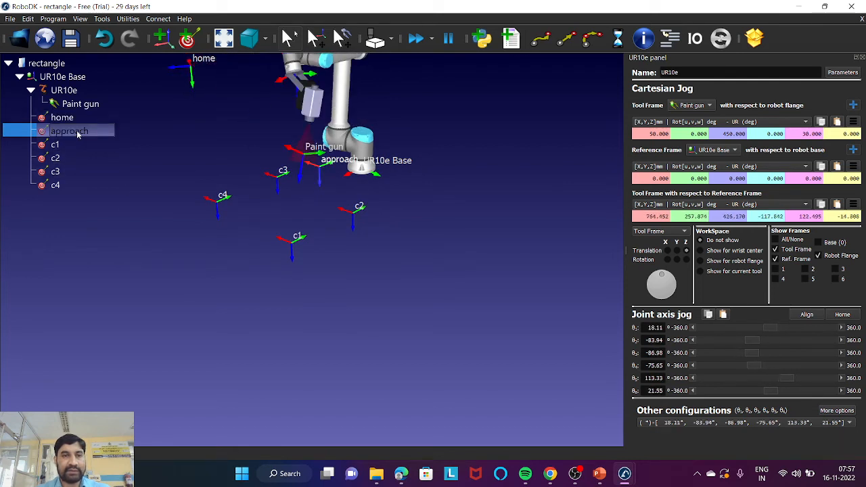
double_click(70, 144)
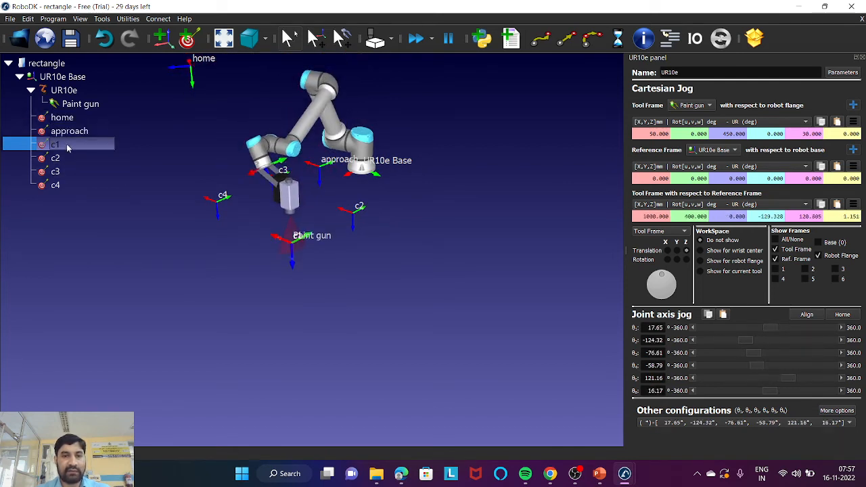
double_click(66, 157)
double_click(57, 172)
double_click(58, 184)
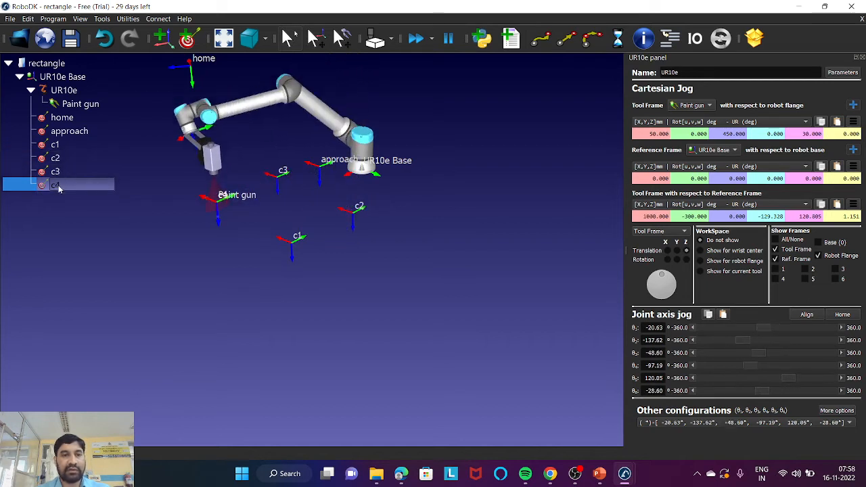
scroll(193, 190, up, 2)
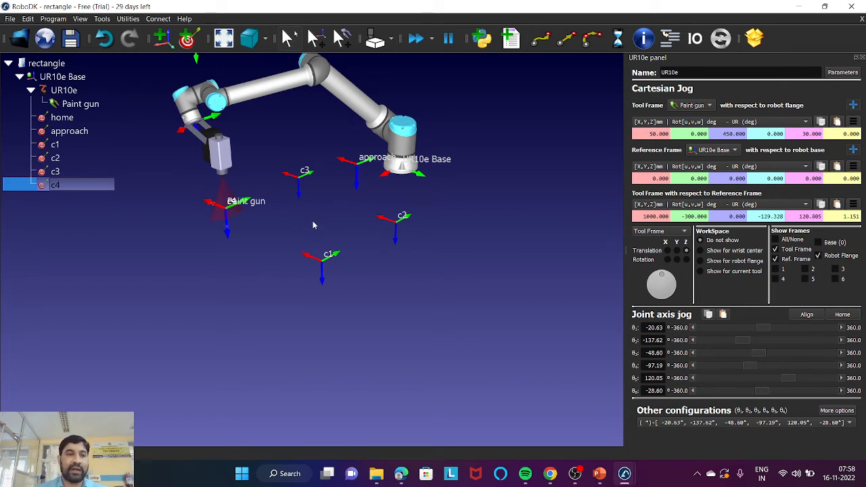
Add a new robot program to the station
click(511, 39)
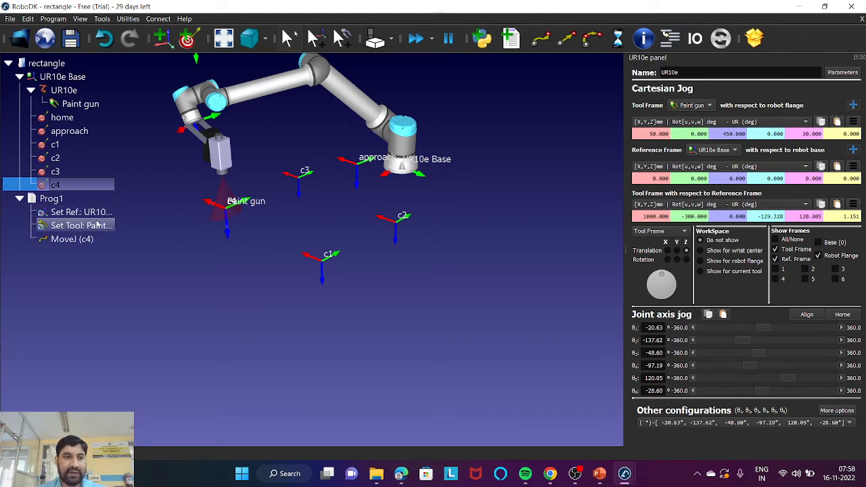
scroll(226, 149, up, 4)
scroll(227, 149, down, 2)
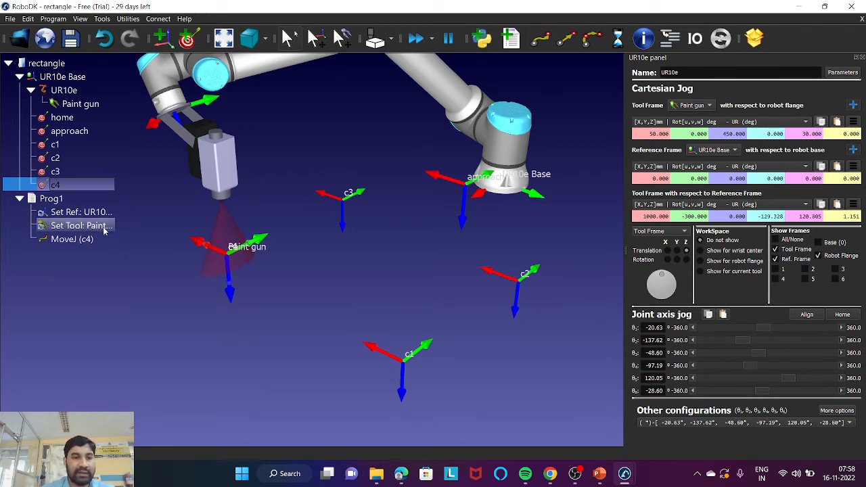
scroll(220, 165, down, 2)
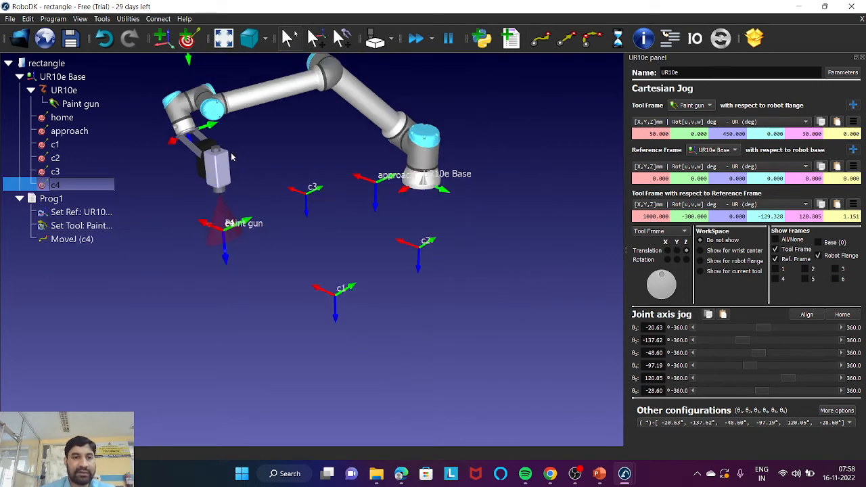
Check which tool and reference frame can be linked to the new program's Set Tool and Set Ref. instructions
right_click(101, 229)
mouse_move(186, 284)
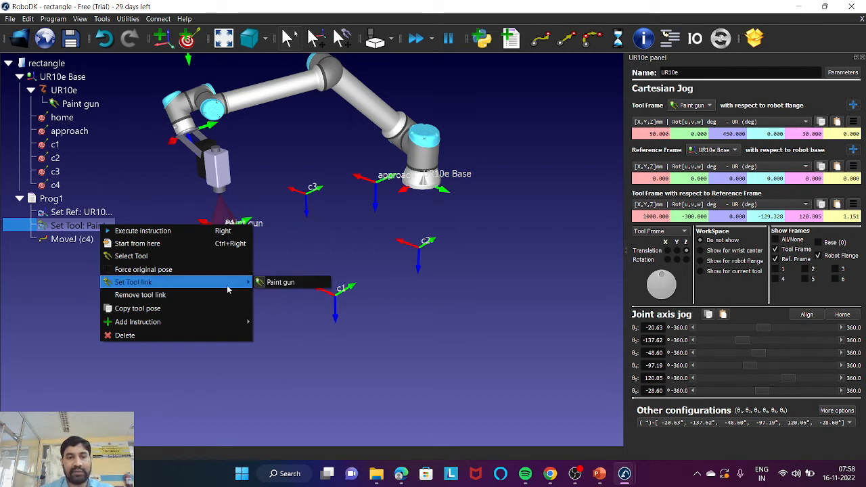
click(86, 214)
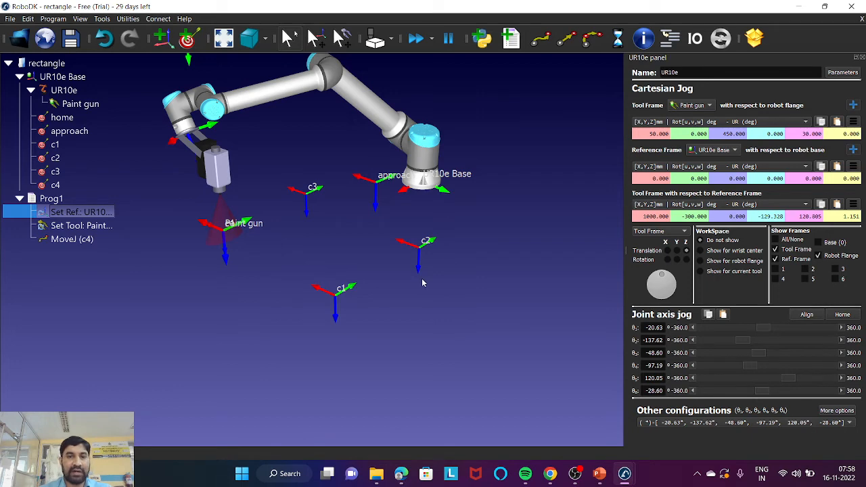
right_click(88, 214)
mouse_move(135, 270)
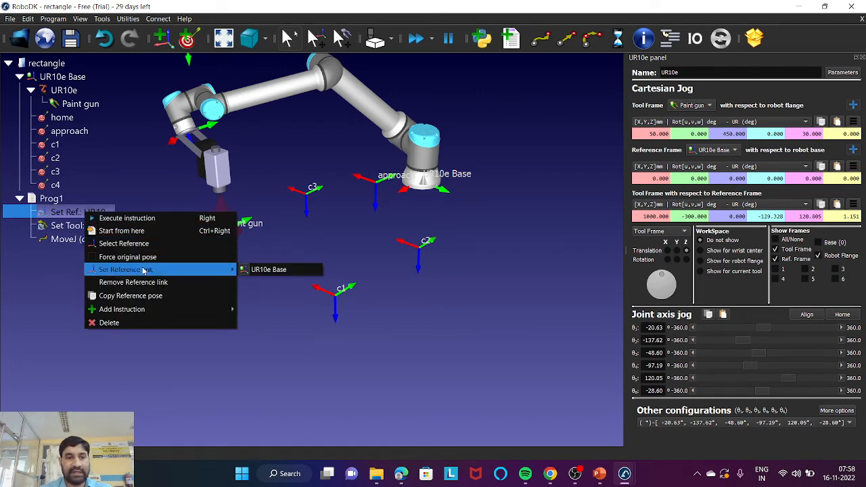
click(298, 324)
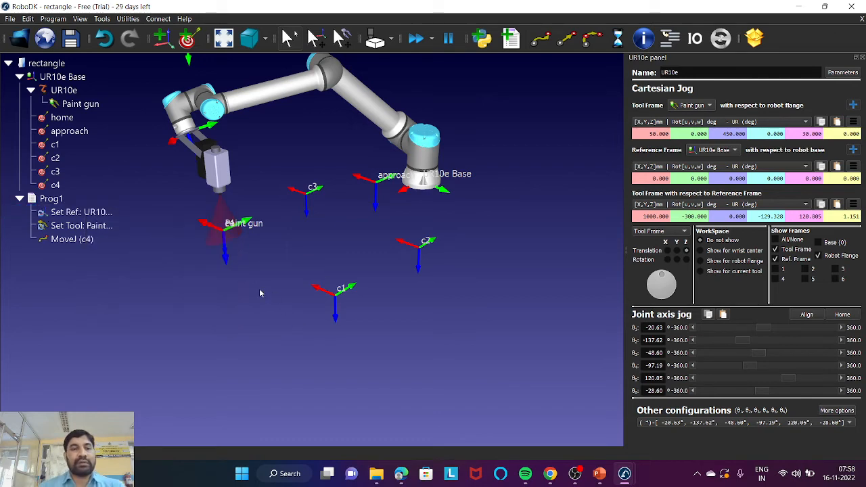
Delete the MoveJ (c4) instruction from Prog1 and move the robot to the home target
click(80, 244)
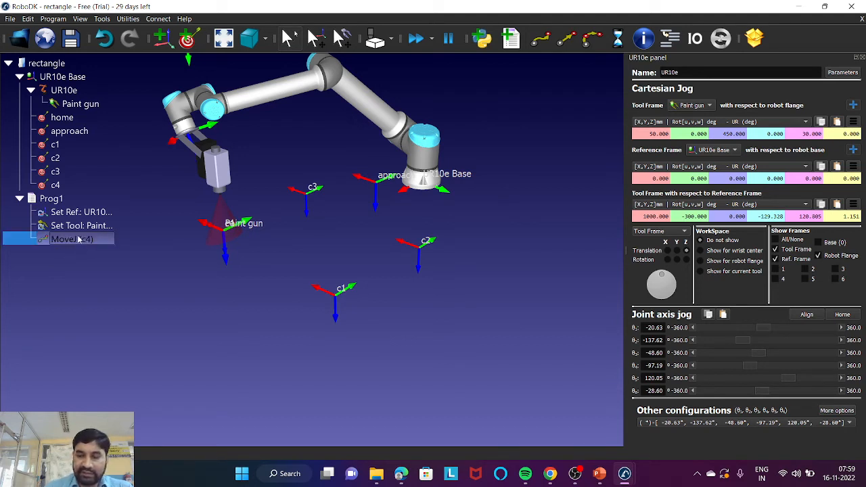
key(Delete)
double_click(61, 117)
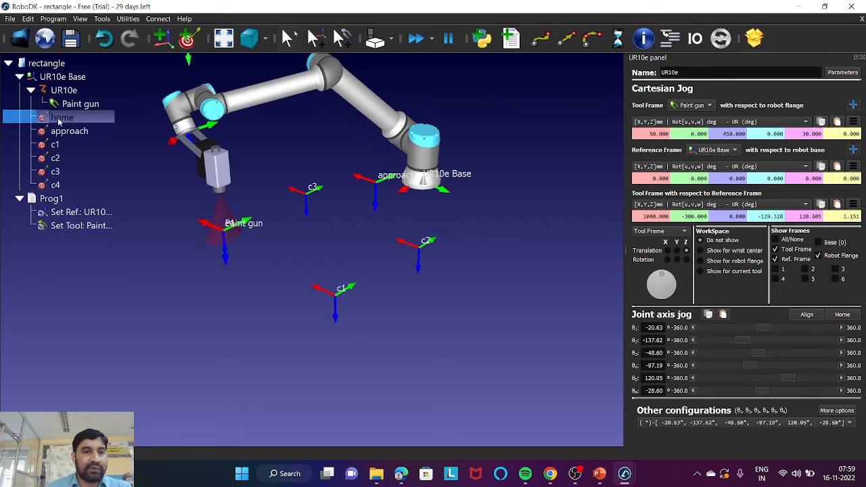
Add MoveJ instructions to Prog1 for the home, approach and c1 targets, moving the robot to each target before recording it
scroll(371, 230, down, 2)
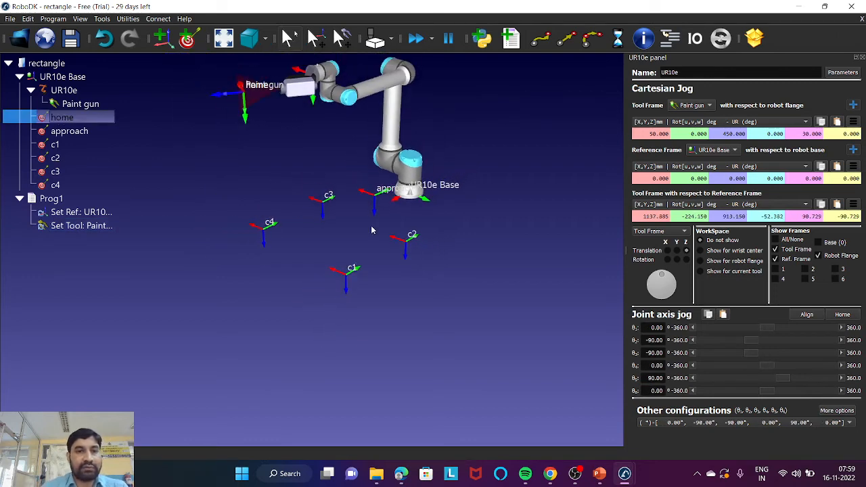
click(541, 42)
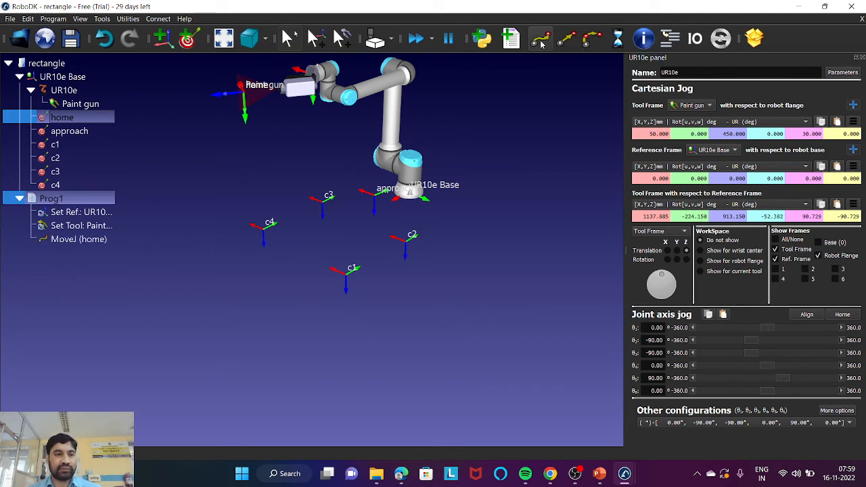
double_click(75, 132)
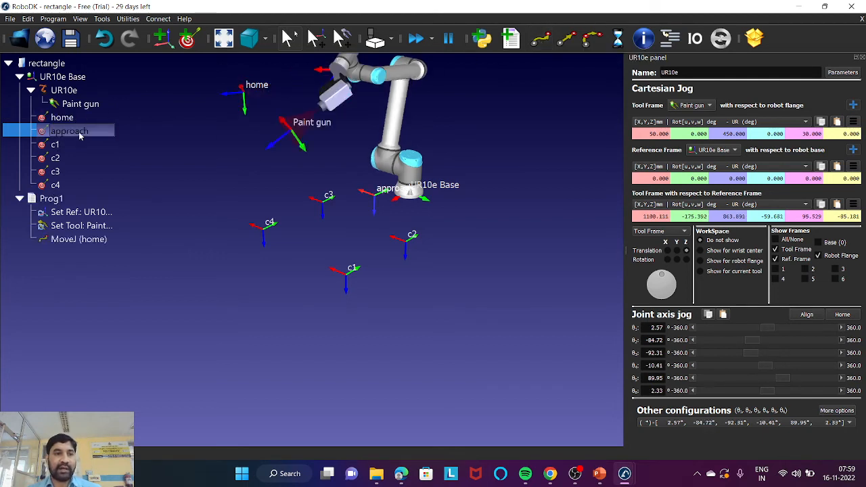
click(542, 42)
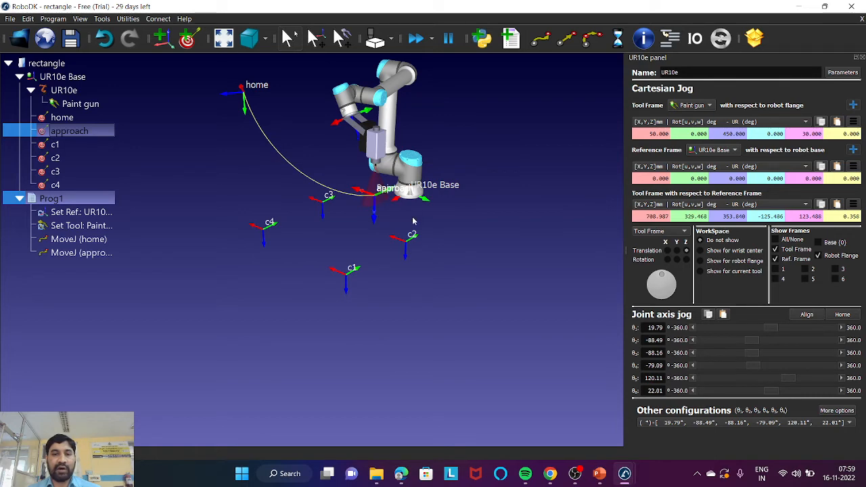
double_click(109, 145)
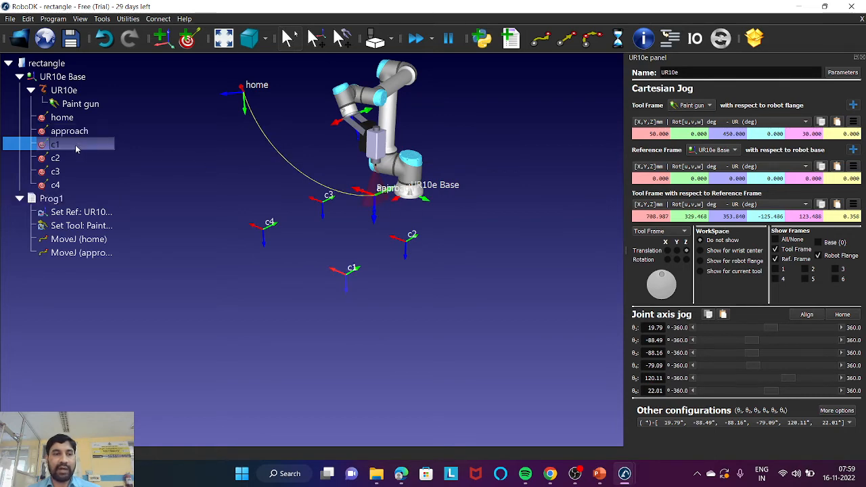
click(539, 41)
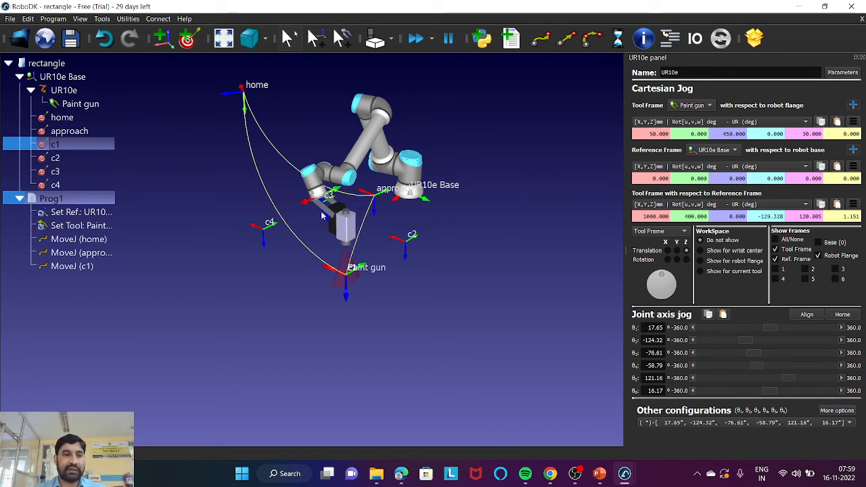
Move the robot to c2, c3 and c4 in turn and add a MoveL instruction to Prog1 at each
double_click(68, 159)
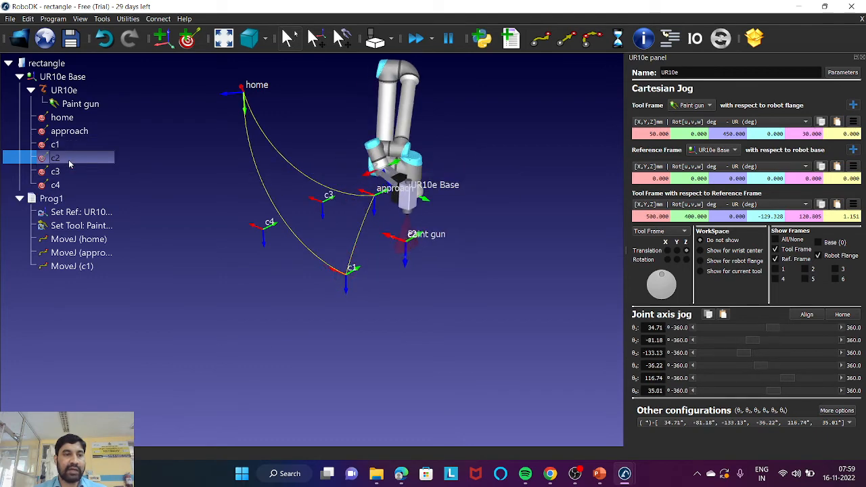
click(566, 41)
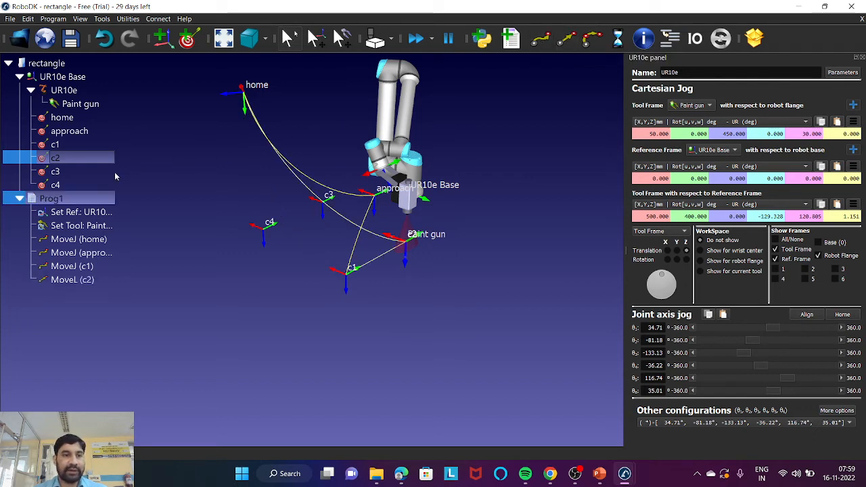
double_click(61, 172)
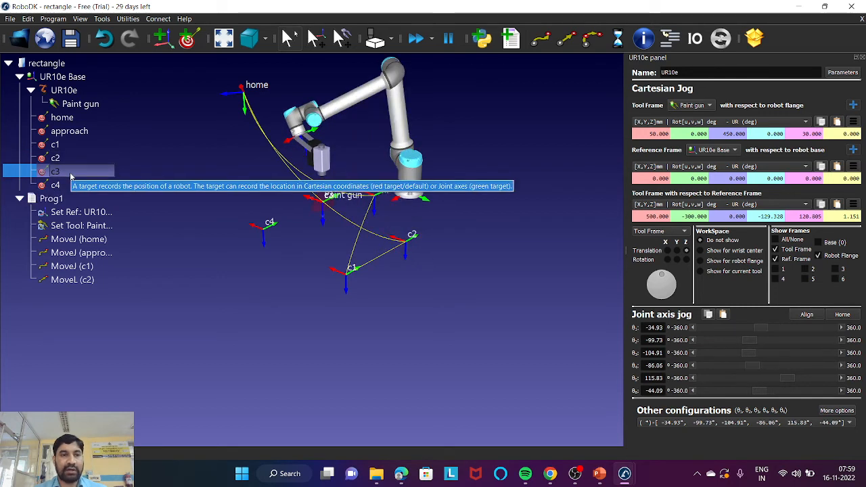
click(567, 42)
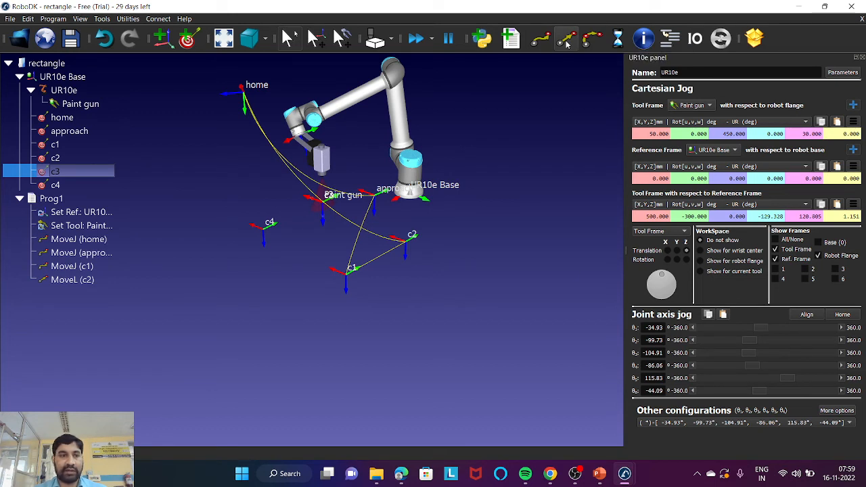
double_click(61, 186)
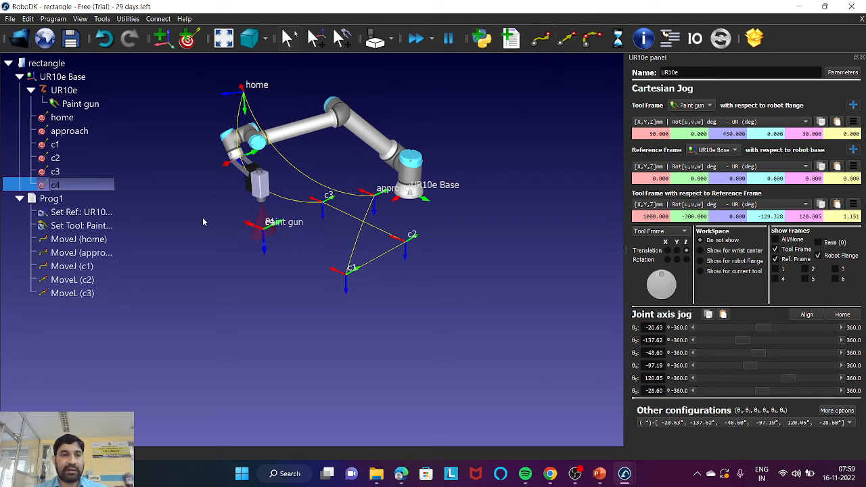
click(568, 42)
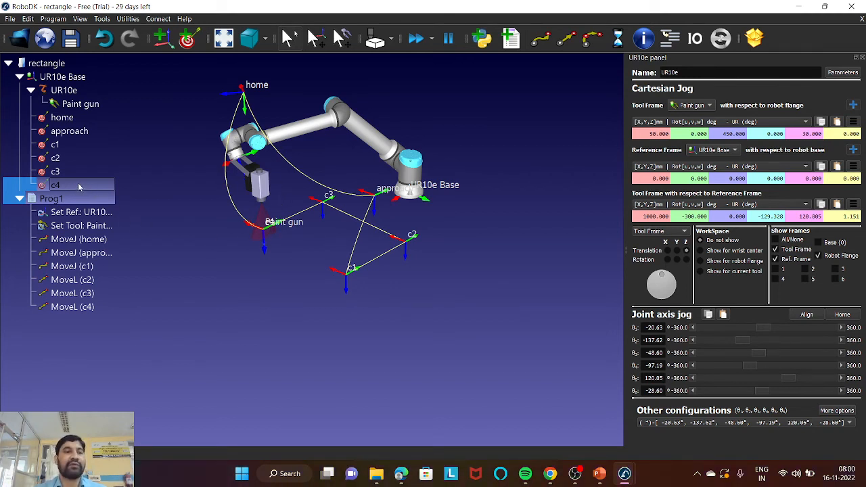
Move the robot back to c1 and add a closing MoveL (c1) instruction to Prog1 to complete the rectangle
ctrl+click(54, 146)
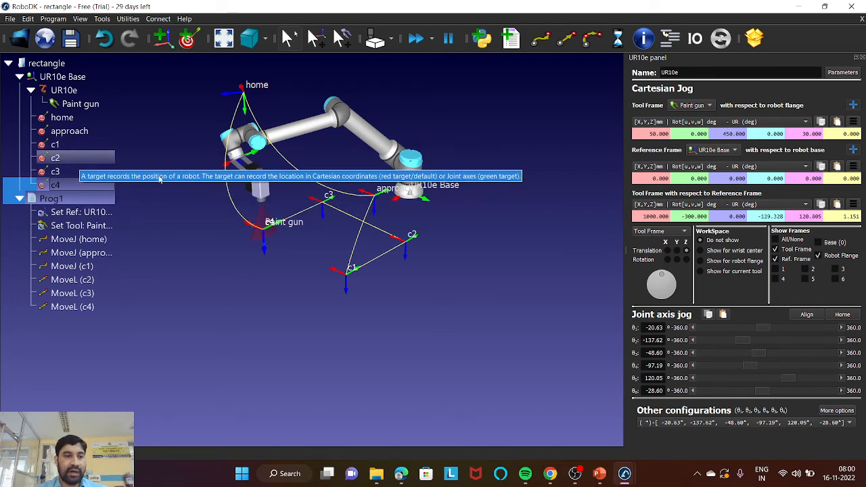
double_click(67, 146)
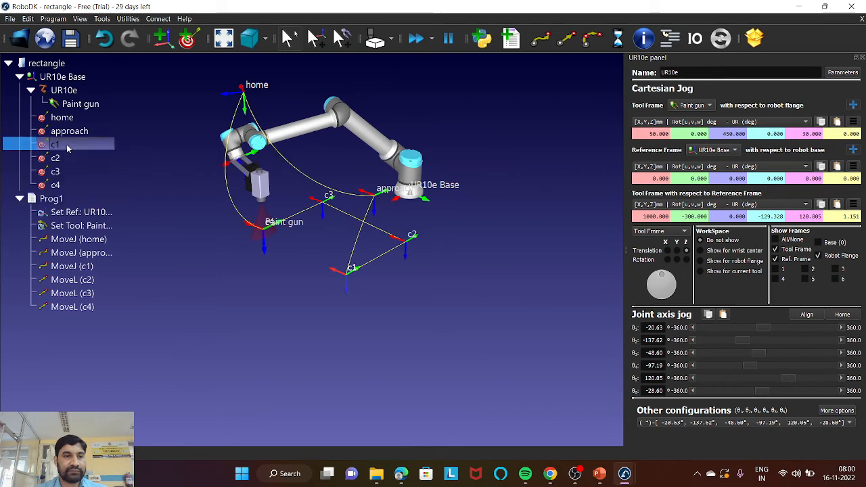
click(566, 39)
scroll(321, 248, up, 1)
scroll(320, 248, up, 2)
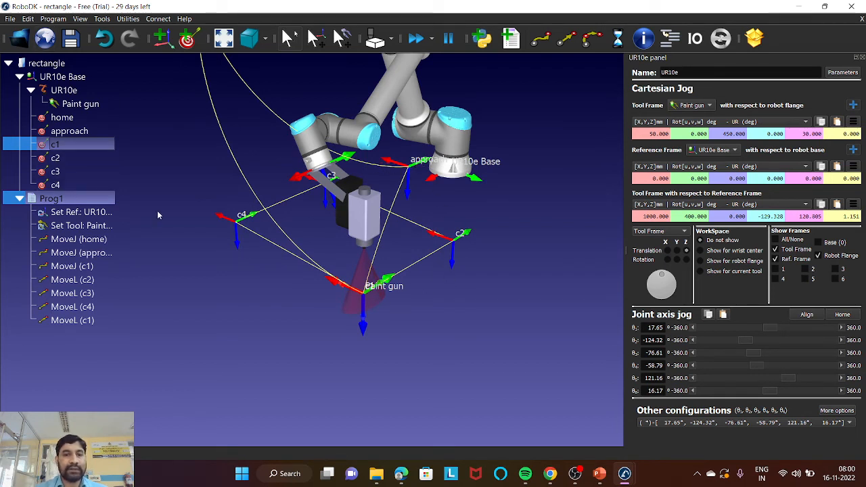
scroll(268, 215, down, 1)
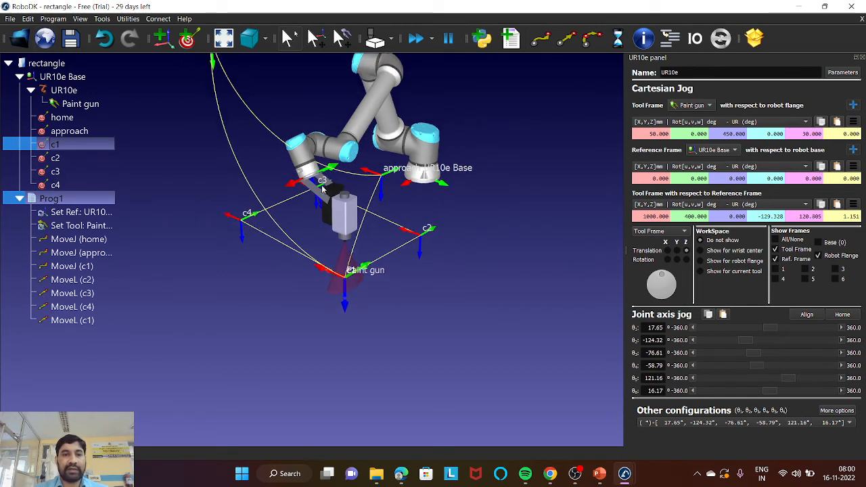
Simulate Prog1 to check the rectangular path, switching the simulation from fast to normal speed between runs
double_click(54, 199)
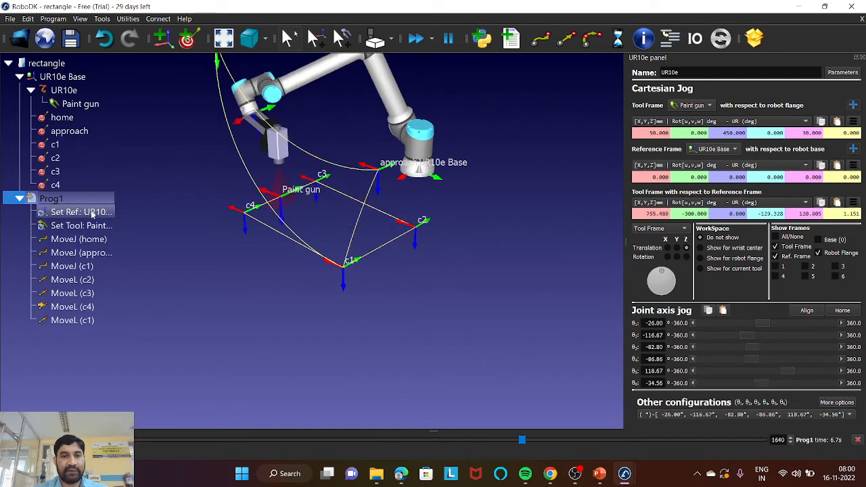
click(432, 39)
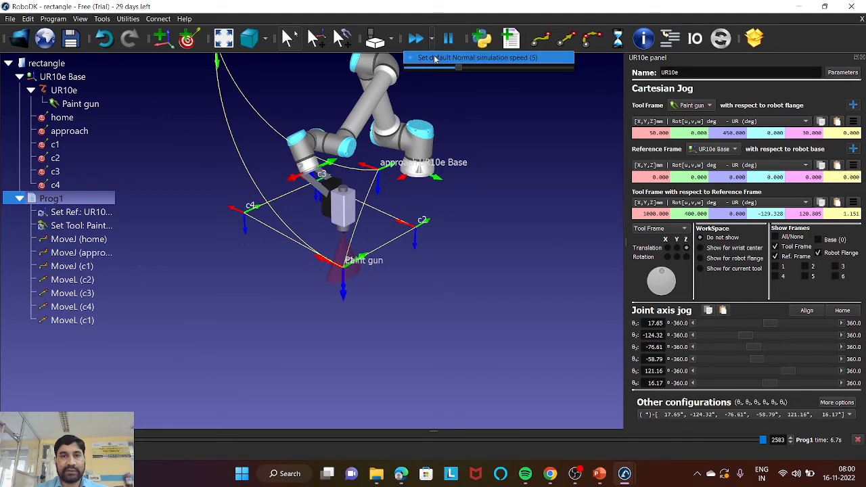
click(419, 41)
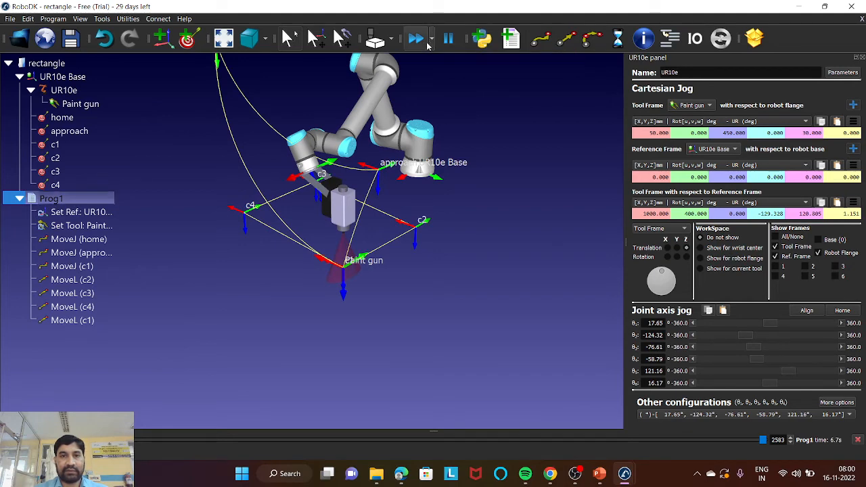
double_click(46, 200)
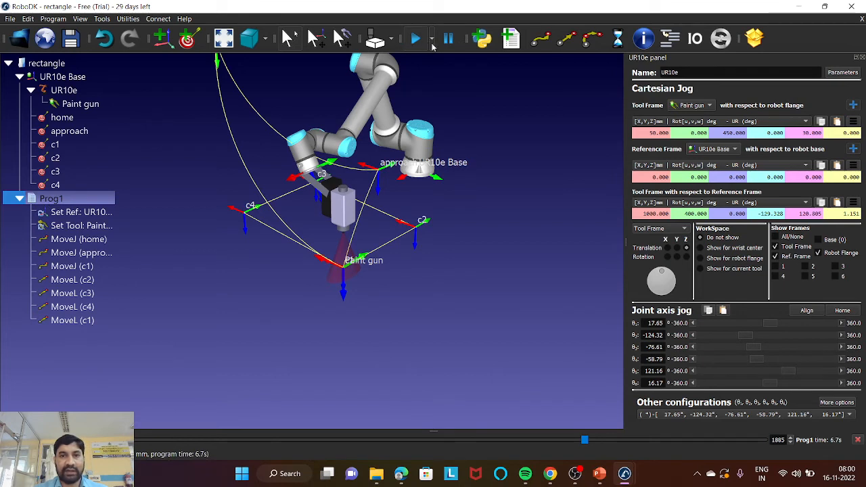
Switch back to fast simulation and lower the simulation speed for slower playback
click(433, 42)
click(420, 46)
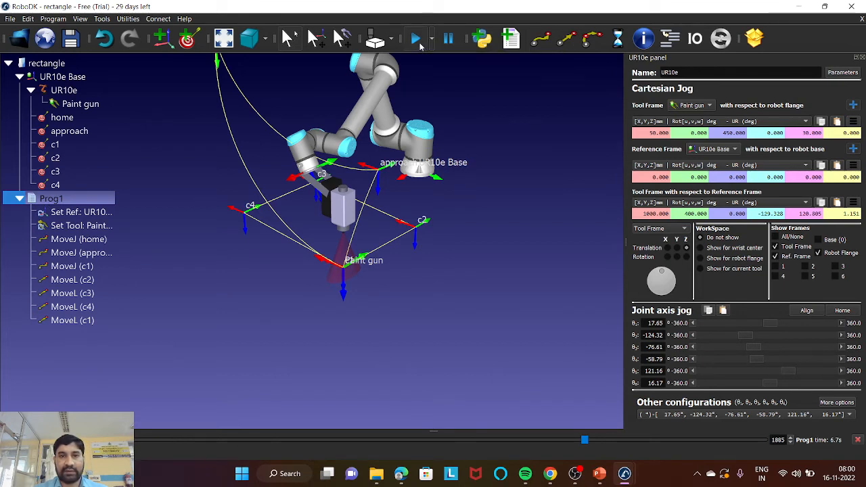
click(420, 43)
click(432, 42)
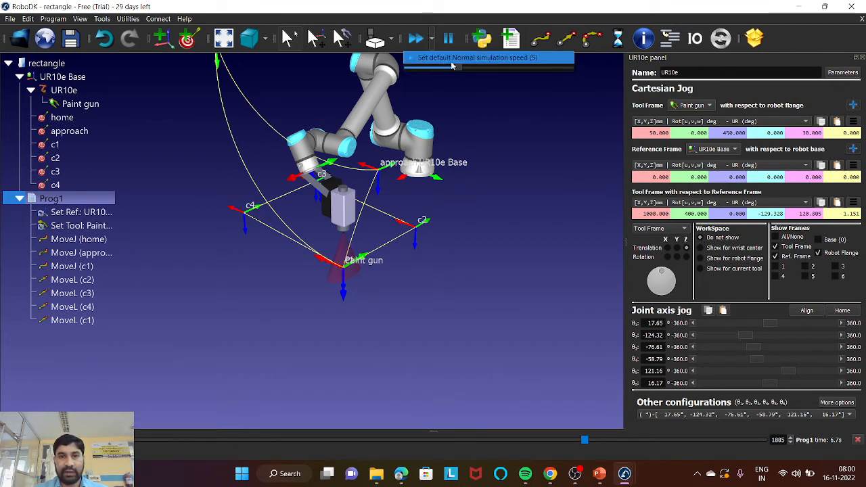
drag(459, 69, 426, 70)
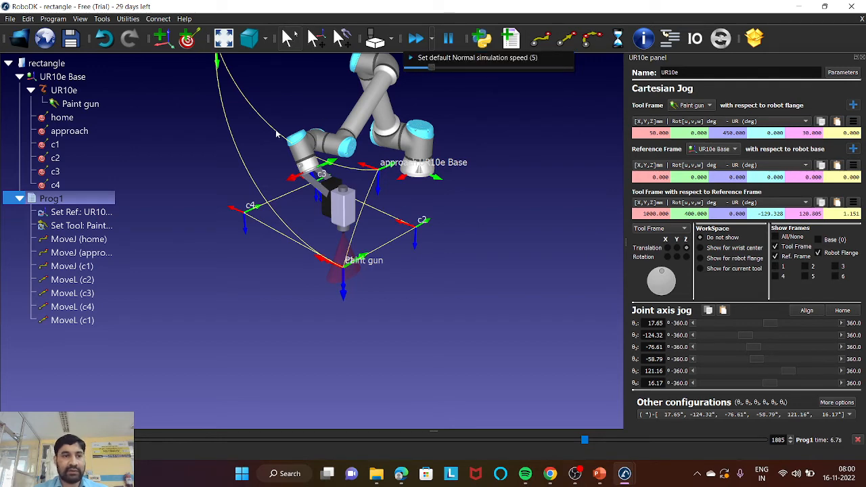
Run Prog1 at the reduced speed and watch the robot go from home through approach and around the rectangle to c1
click(61, 200)
double_click(60, 202)
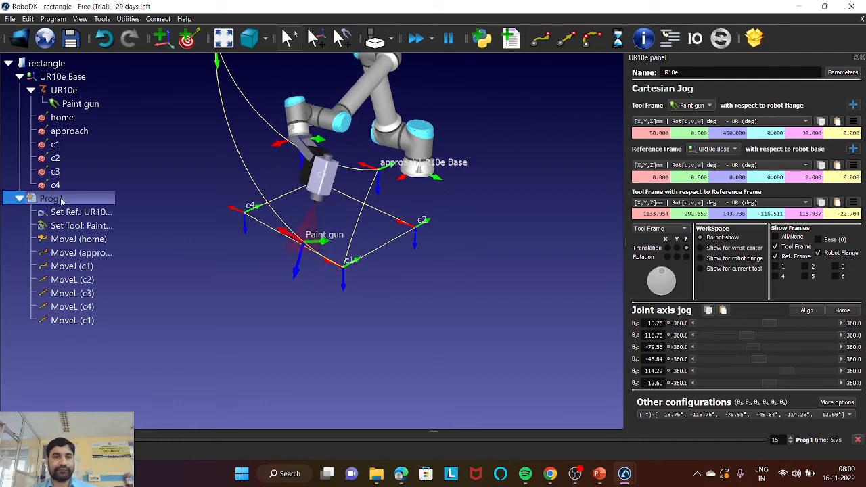
scroll(285, 198, down, 4)
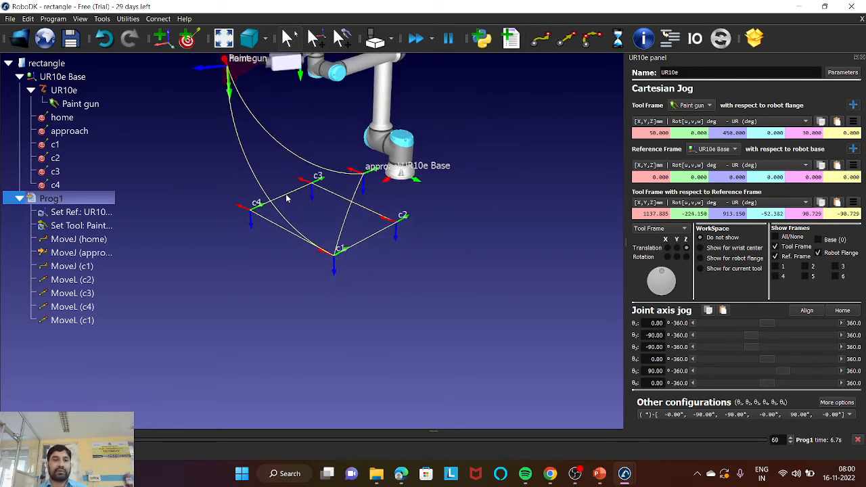
scroll(163, 227, down, 1)
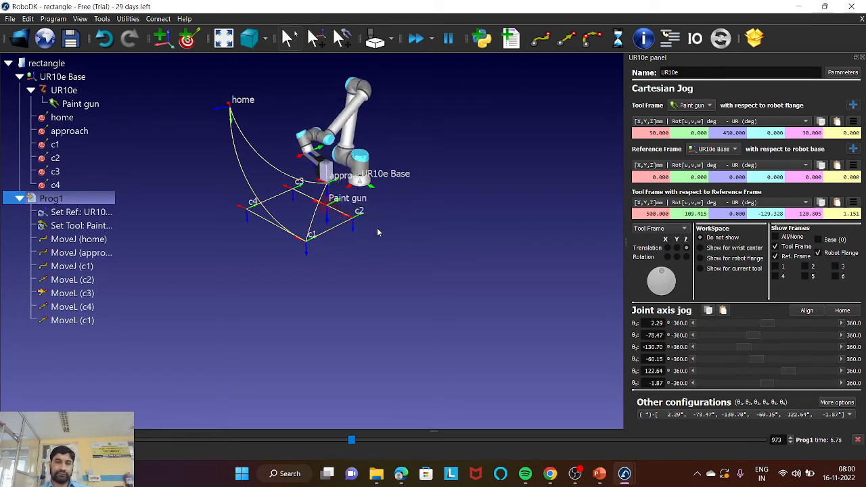
scroll(426, 100, up, 5)
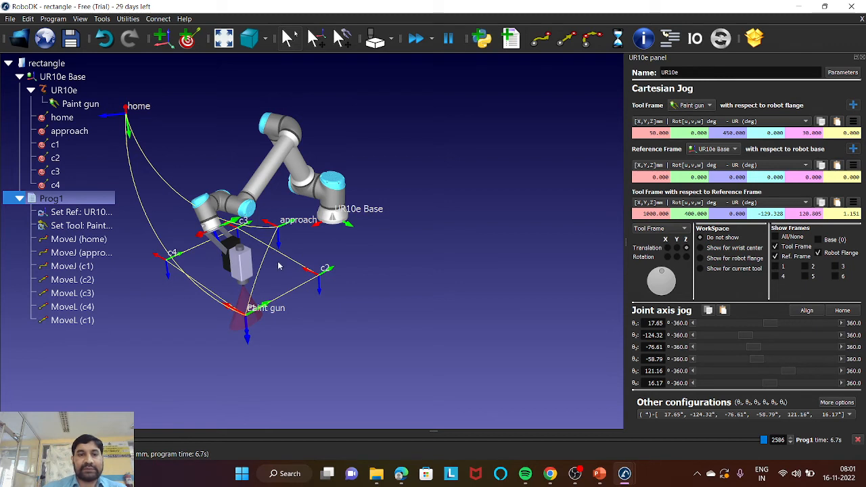
scroll(304, 252, down, 1)
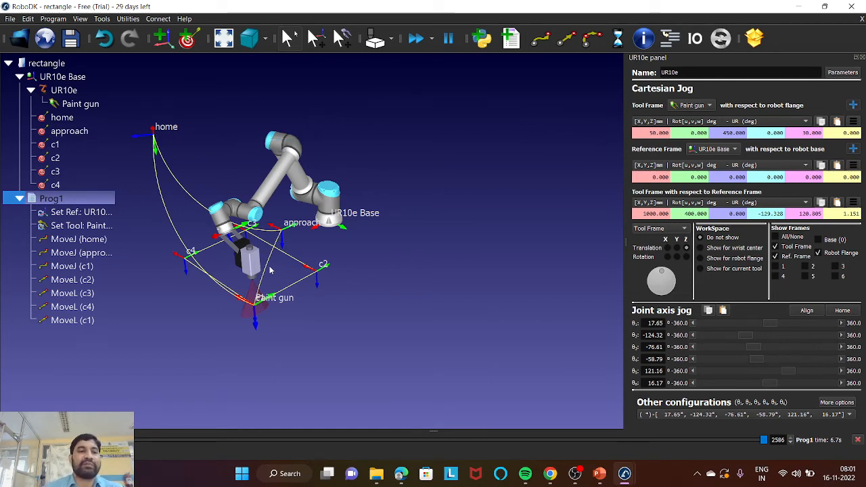
Move the robot to the approach target and add a MoveJ (approach) instruction after the last MoveL in Prog1
double_click(74, 132)
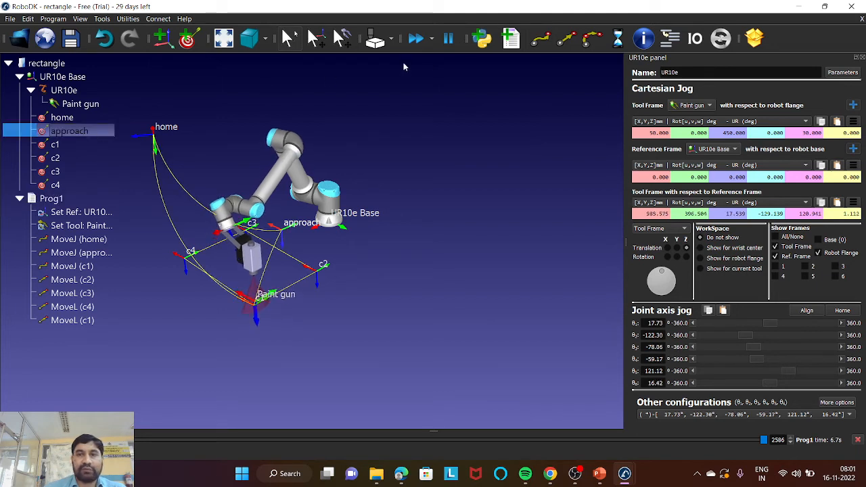
click(541, 42)
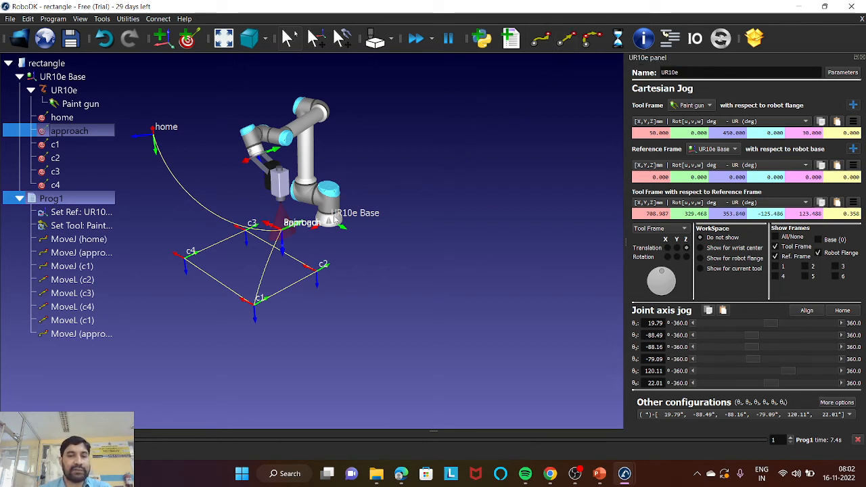
scroll(303, 232, up, 3)
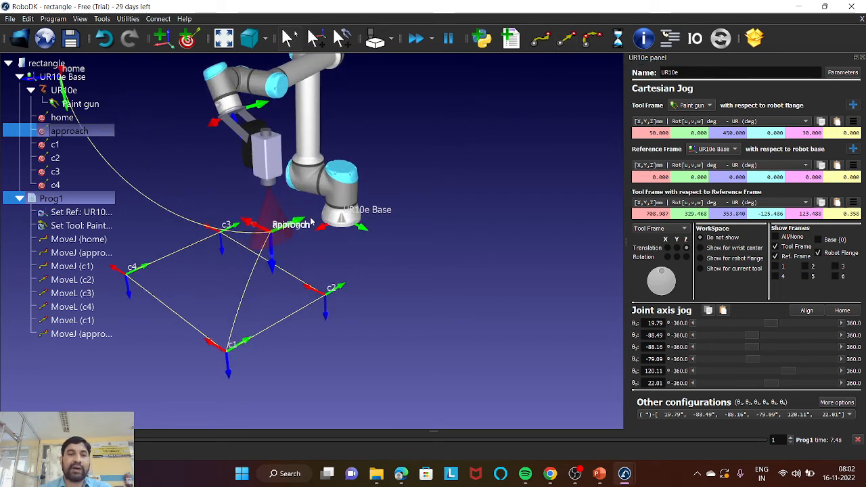
scroll(312, 221, down, 1)
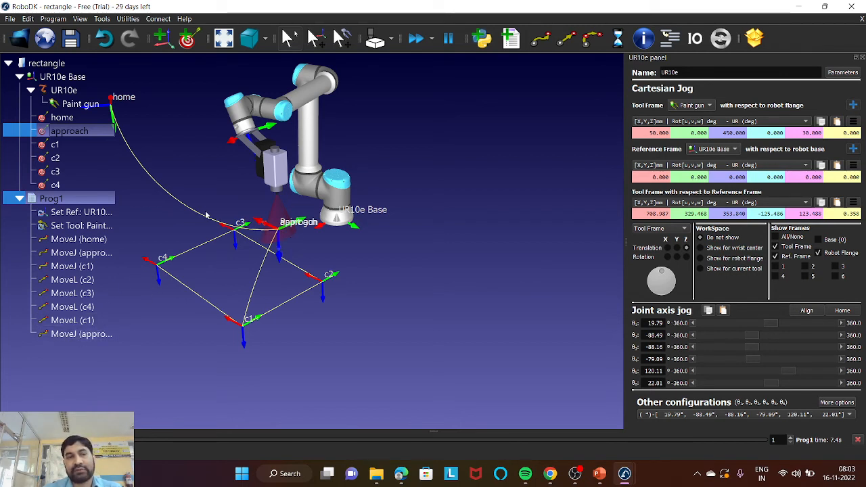
Add a final MoveJ (home) instruction to Prog1 and run the complete program
click(67, 119)
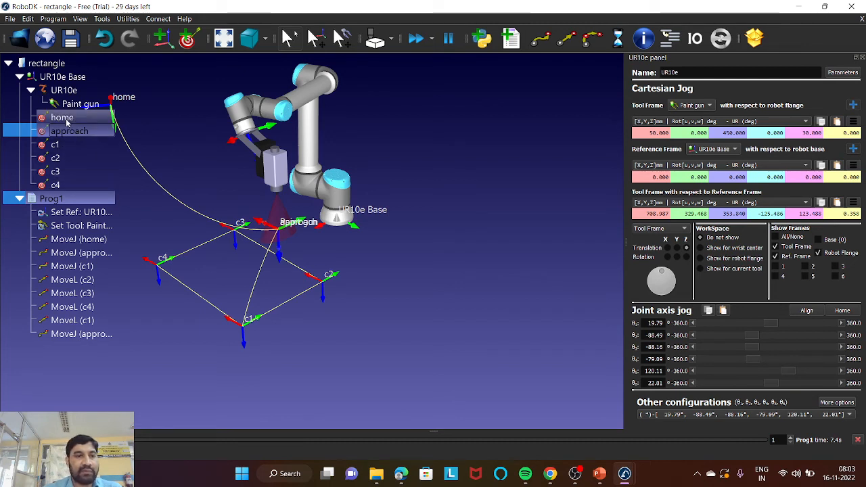
click(537, 45)
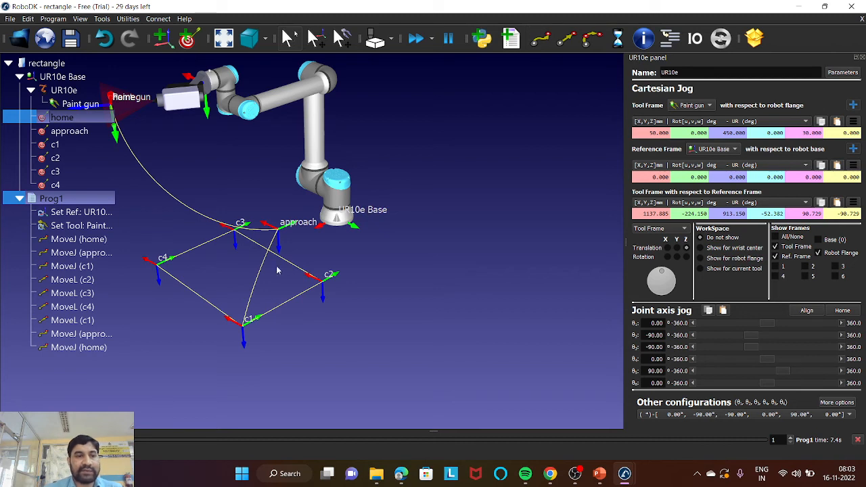
double_click(65, 203)
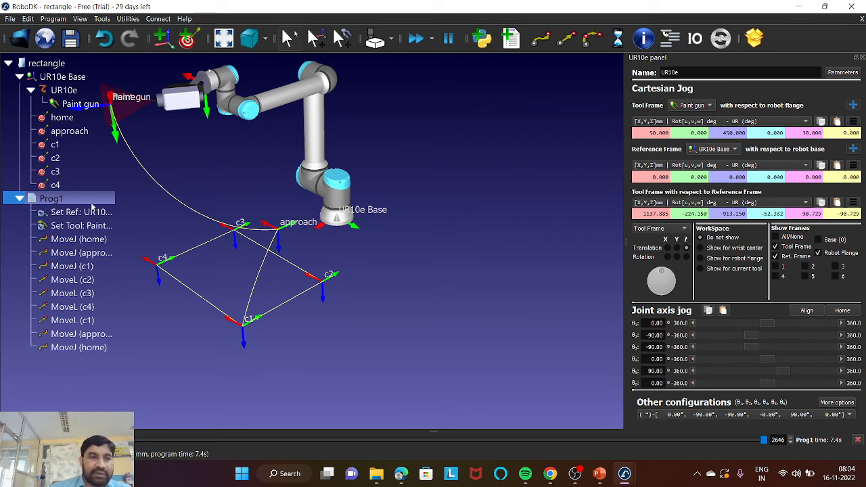
Play Prog1 in a loop while increasing the normal simulation speed, and turn looping off again
right_click(82, 203)
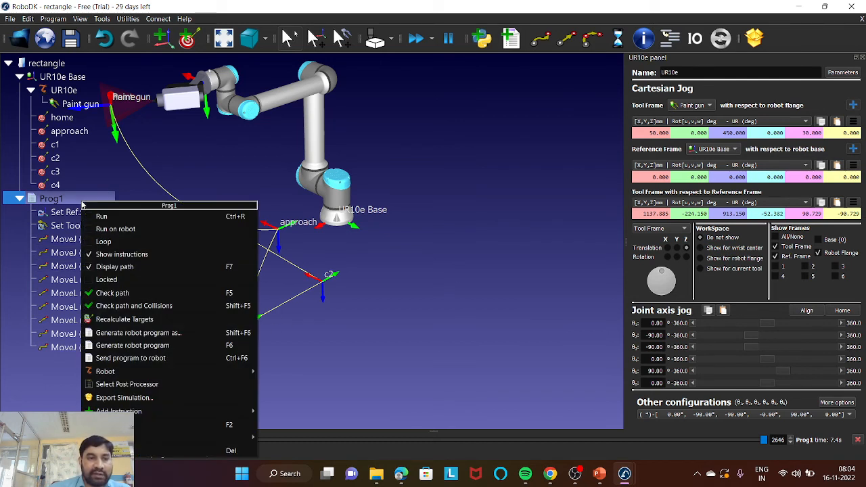
click(130, 243)
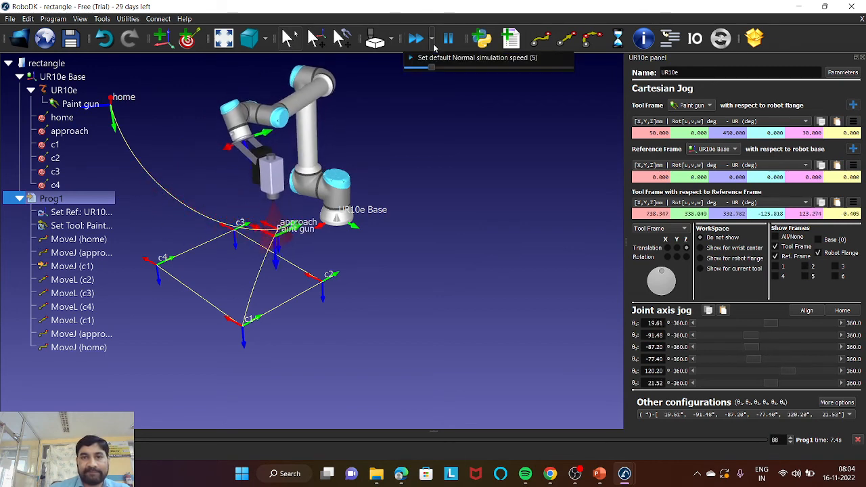
drag(432, 65, 464, 68)
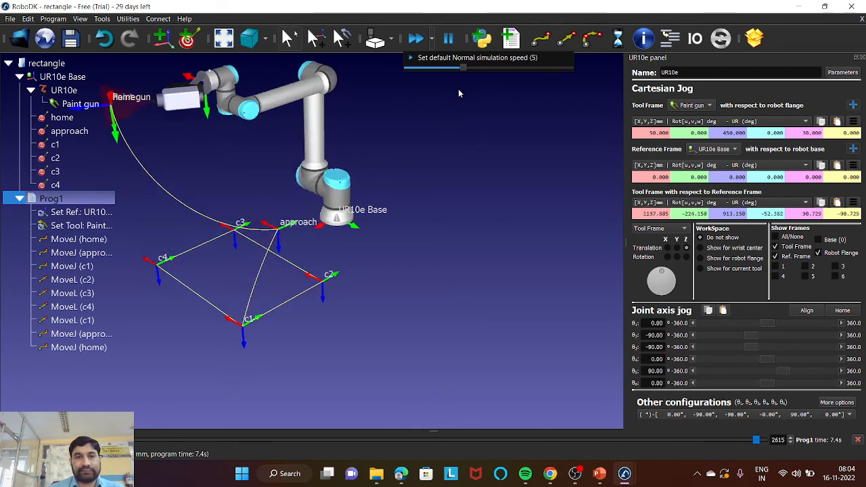
drag(461, 67, 453, 66)
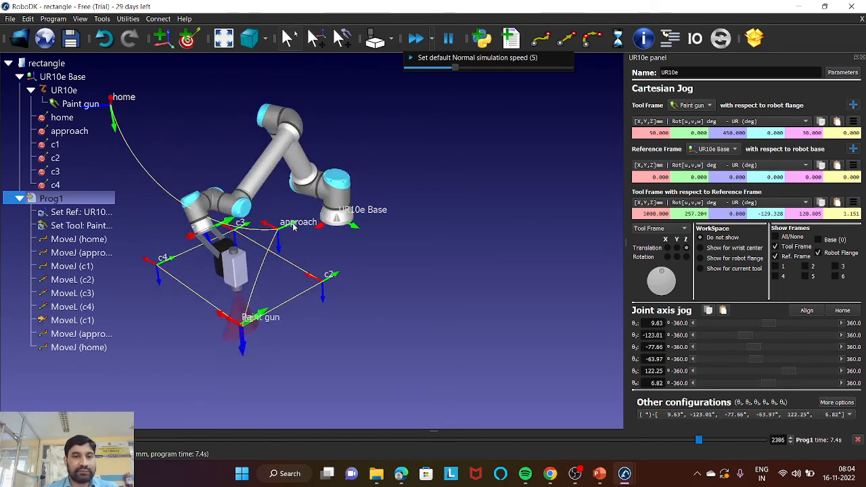
right_click(76, 202)
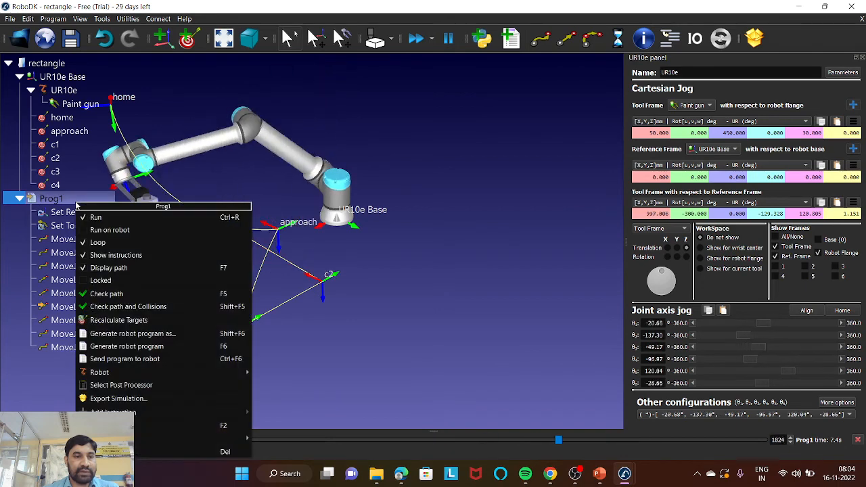
click(100, 245)
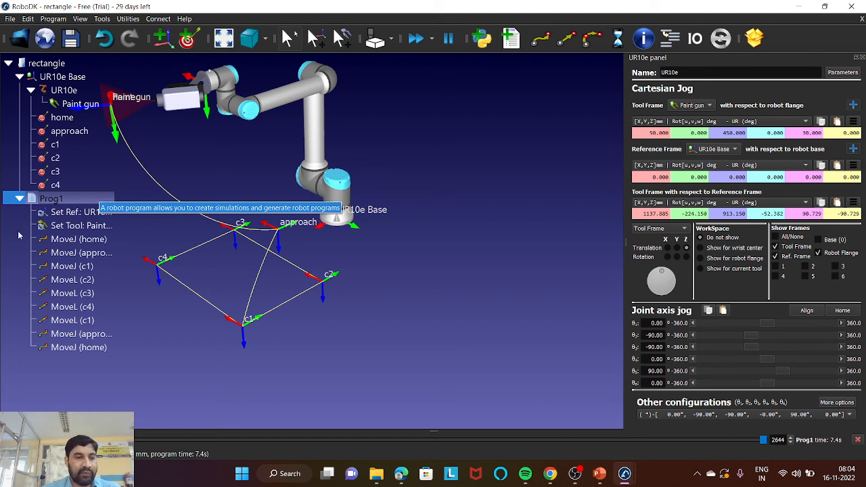
Generate the robot program from Prog1, review the script down to its main program section, and minimize the editor
right_click(75, 201)
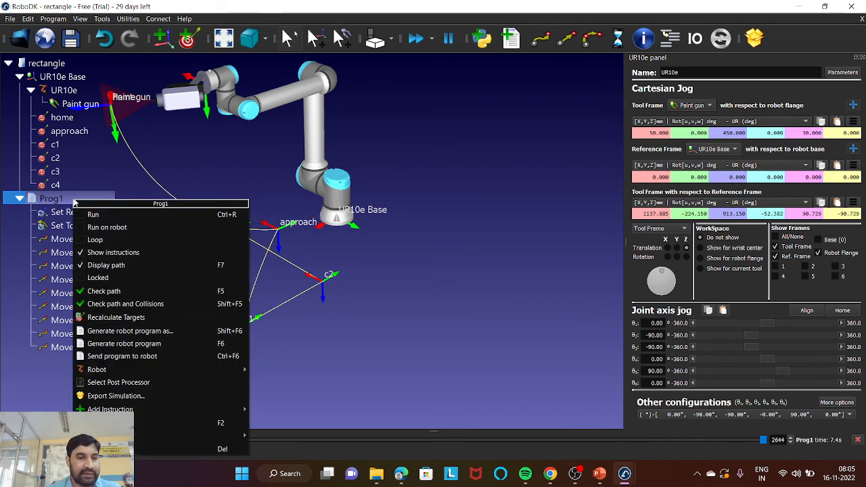
click(153, 345)
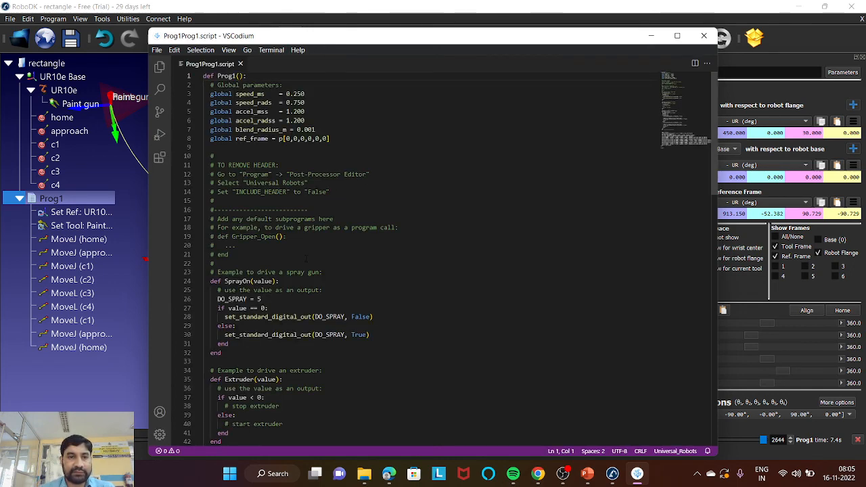
scroll(297, 254, down, 15)
scroll(433, 257, down, 1)
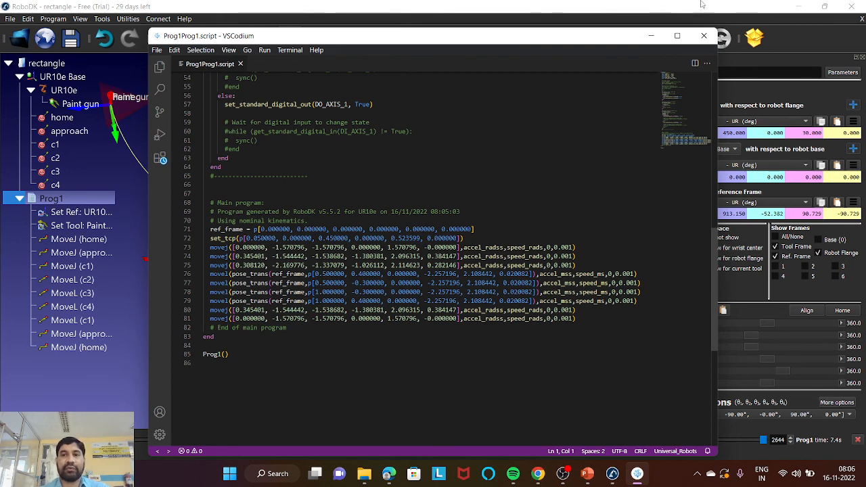
click(651, 36)
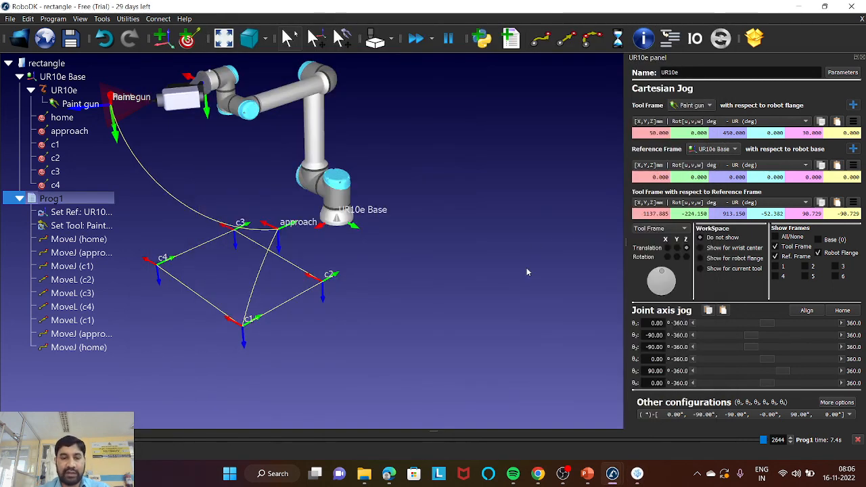
Switch to the WEEK9_SESSION 2 presentation in PowerPoint and show the closing "Thank you" slide
click(586, 475)
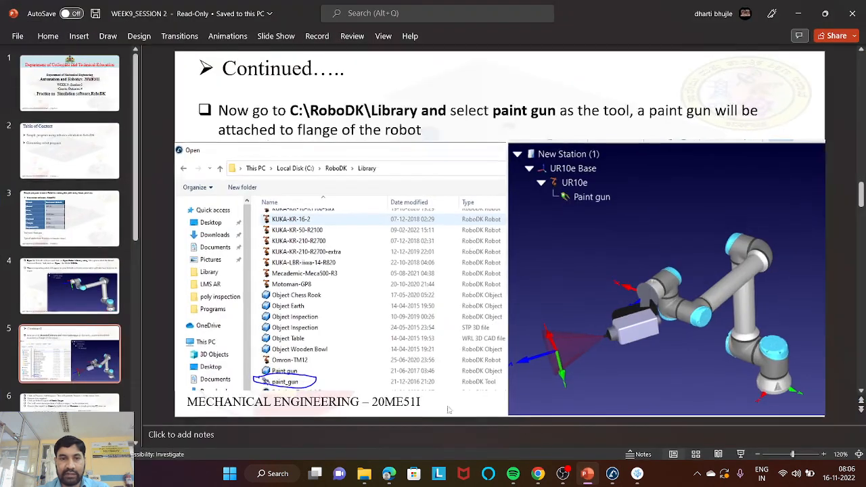
scroll(112, 371, down, 3)
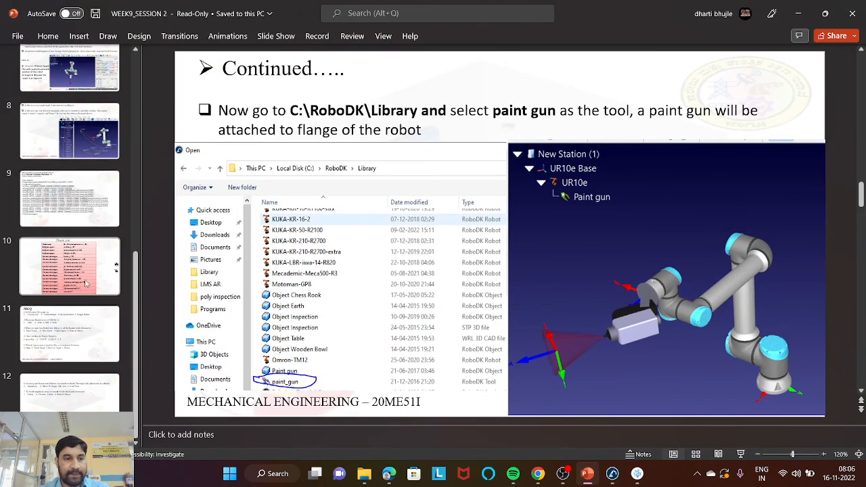
click(87, 283)
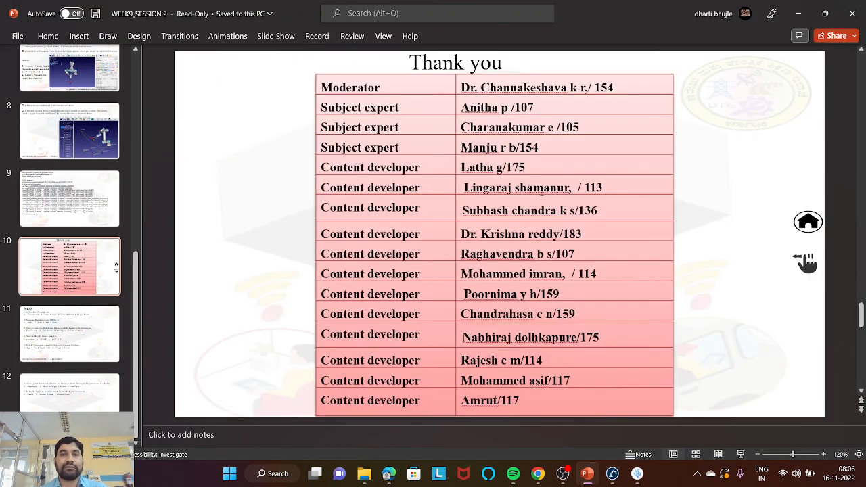